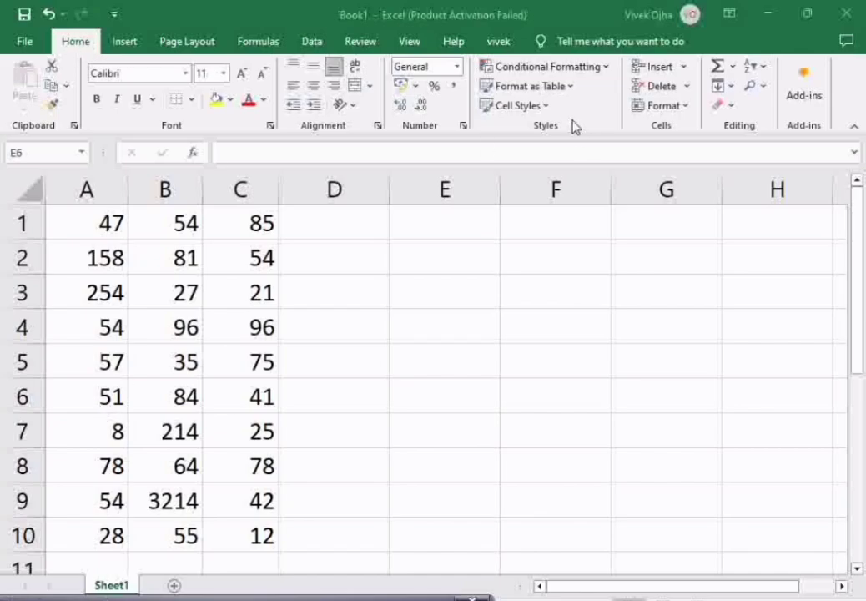
left_click(608, 67)
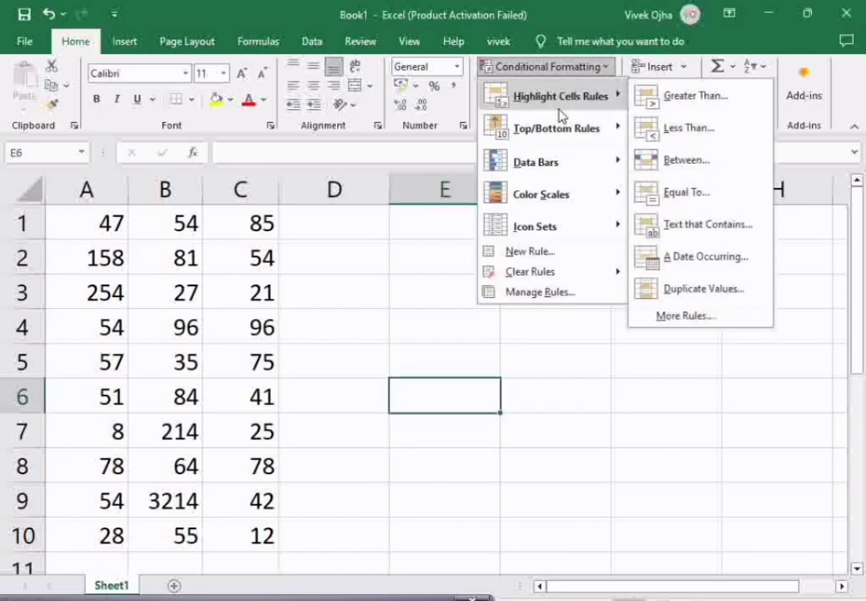
mouse_move(558, 92)
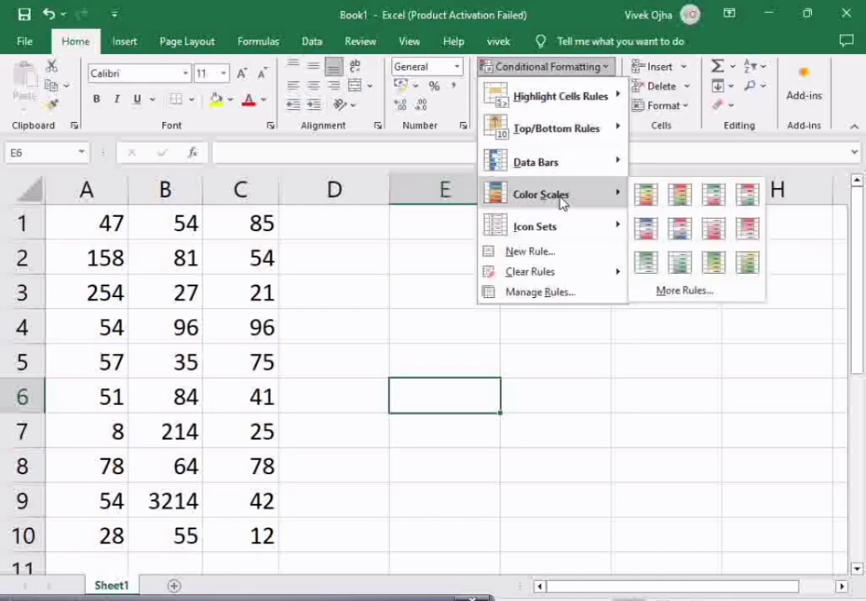
mouse_move(549, 235)
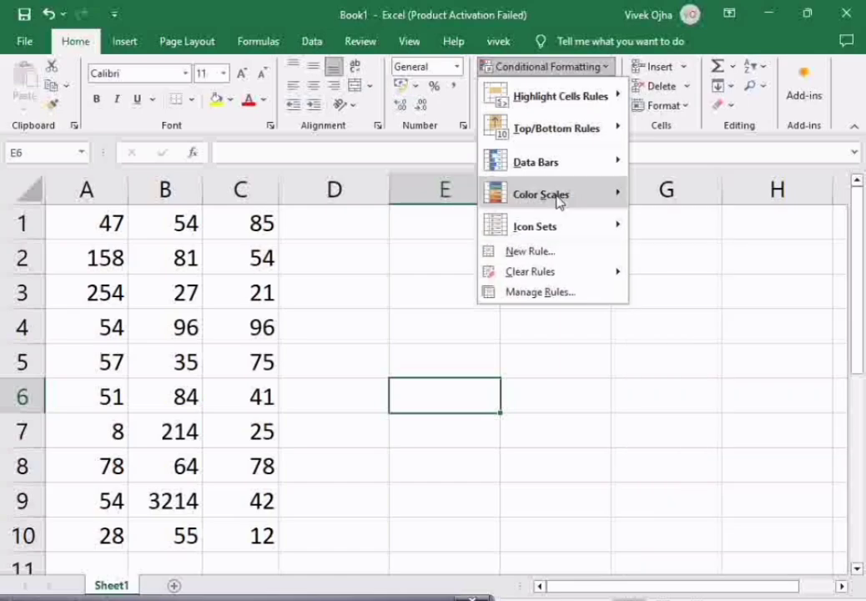
mouse_move(530, 102)
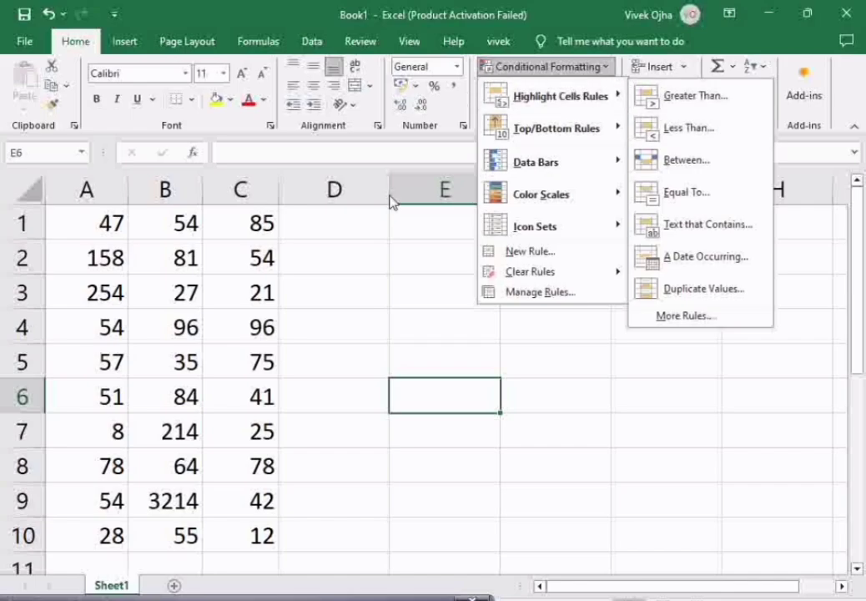
left_click(75, 217)
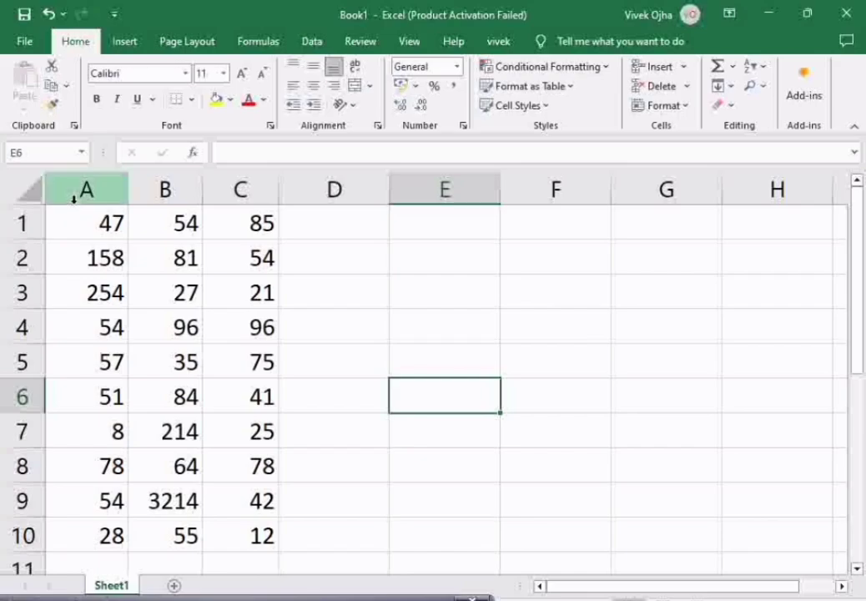
- Highlight the cells in A1:C10 that are greater than 50 with Light Red Fill with Dark Red Text
left_click_drag(81, 220, 253, 537)
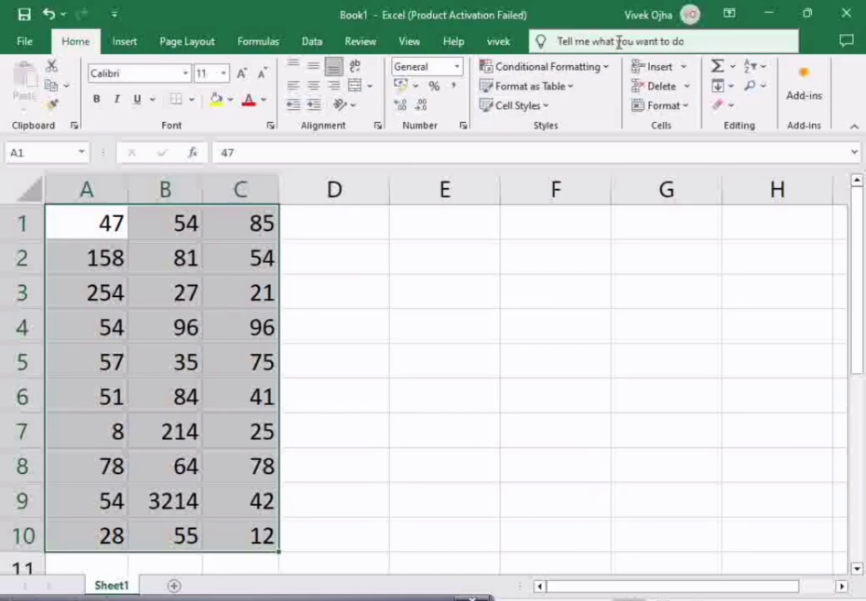
left_click(602, 67)
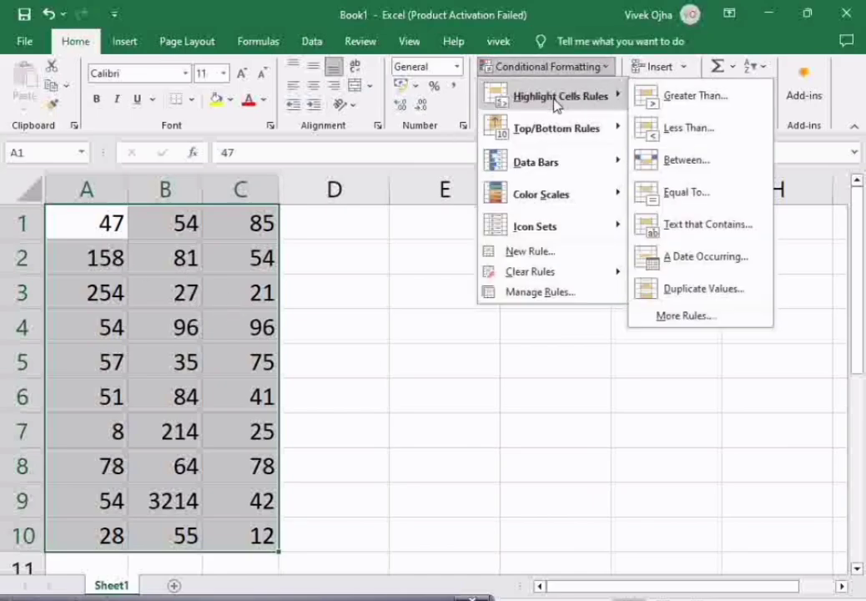
left_click(684, 97)
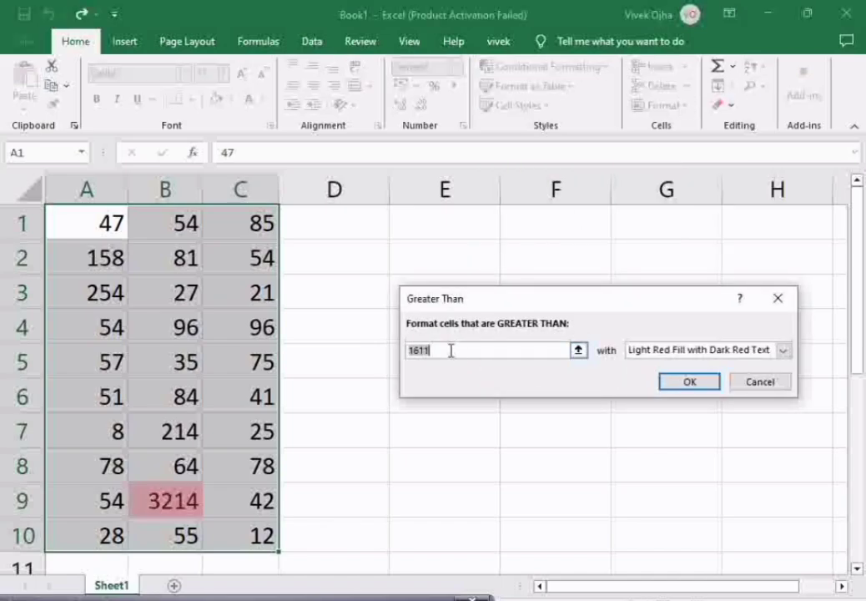
key("BackSpace")
type("50")
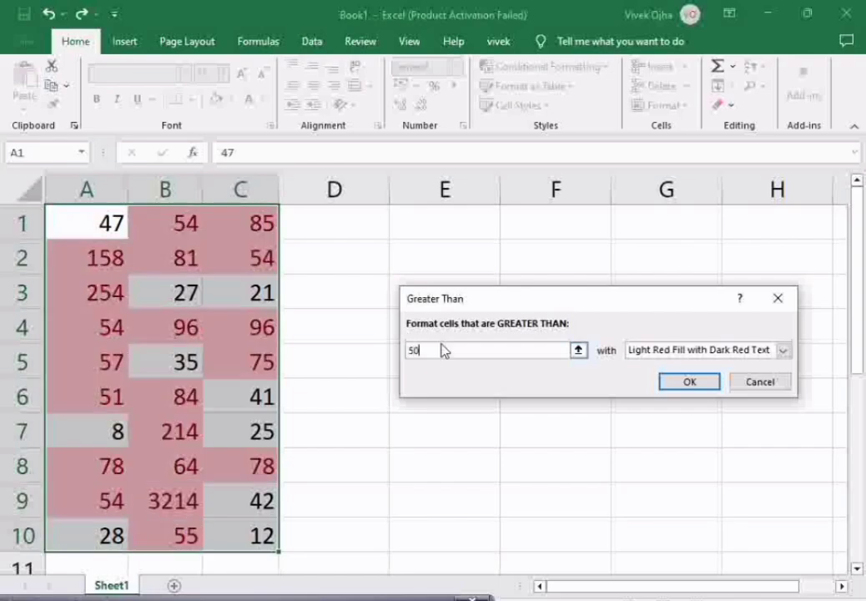
left_click(670, 386)
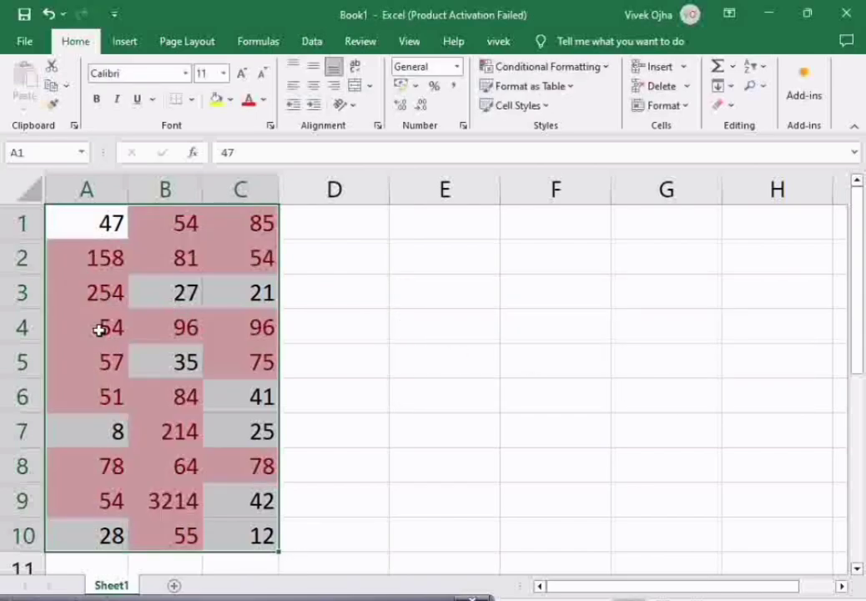
left_click(343, 321)
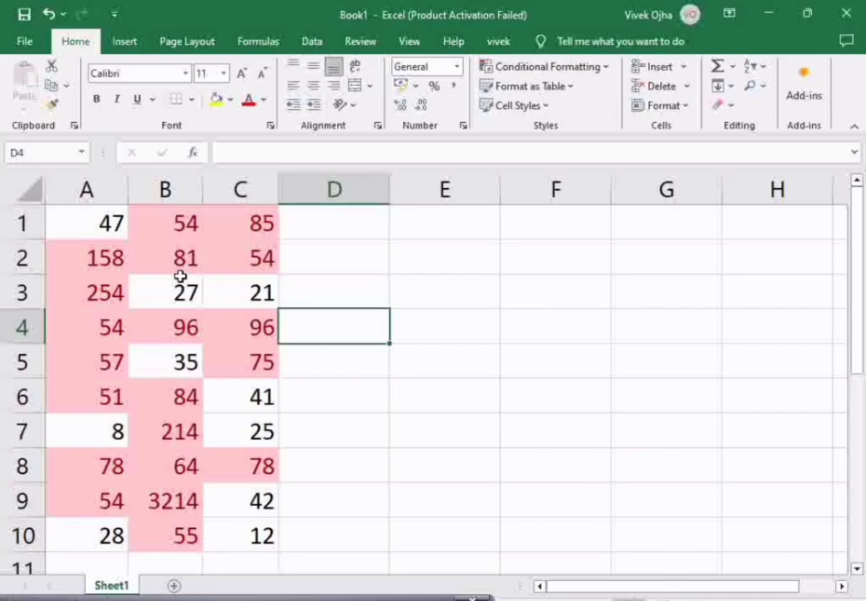
- Set up another Greater Than highlight rule for A1:C11 with a threshold of 50
left_click_drag(80, 219, 241, 536)
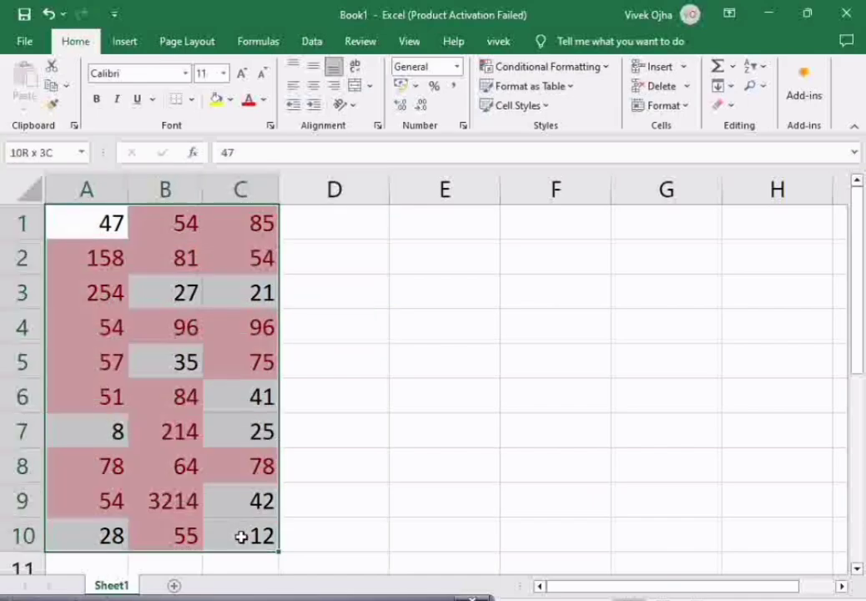
left_click(242, 536)
left_click_drag(69, 230, 223, 564)
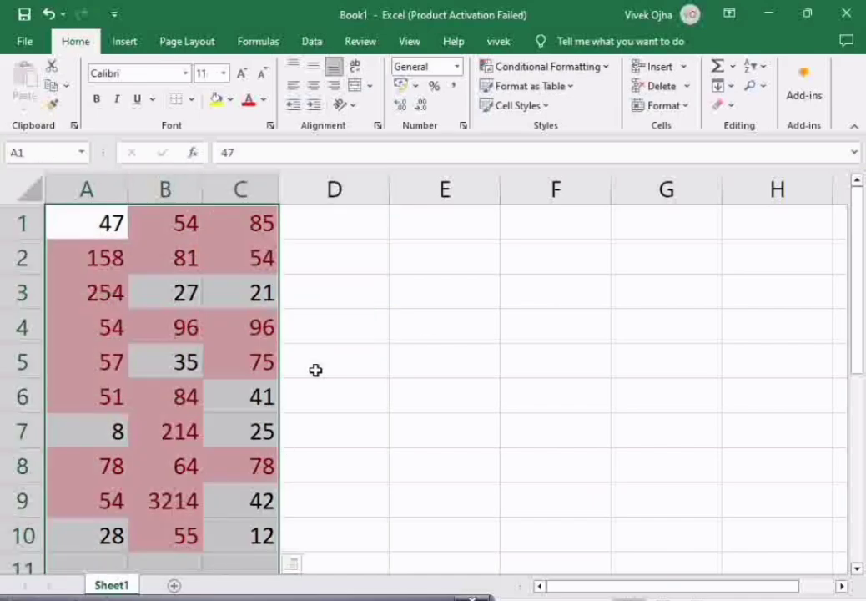
left_click(601, 74)
mouse_move(609, 107)
left_click(659, 97)
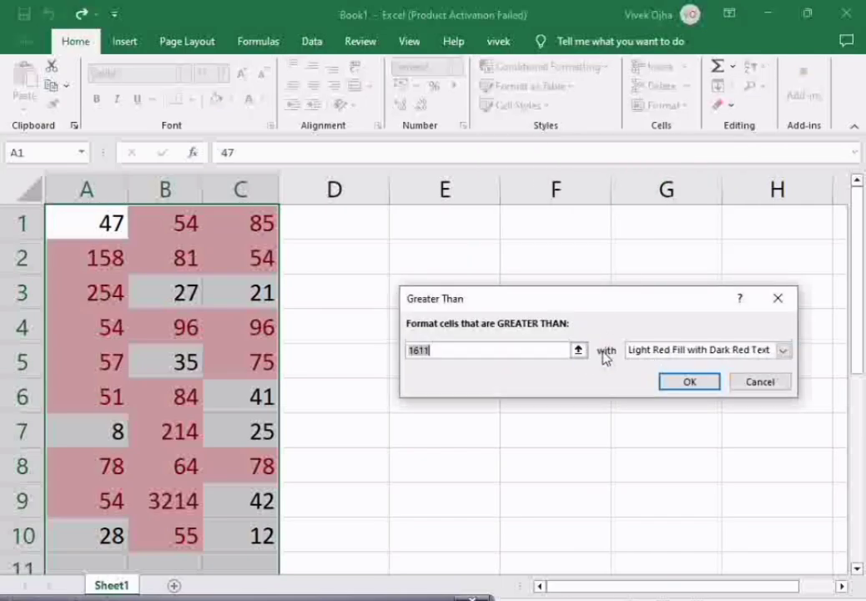
left_click(556, 349)
key("BackSpace")
key("BackSpace")
key("BackSpace")
key("BackSpace")
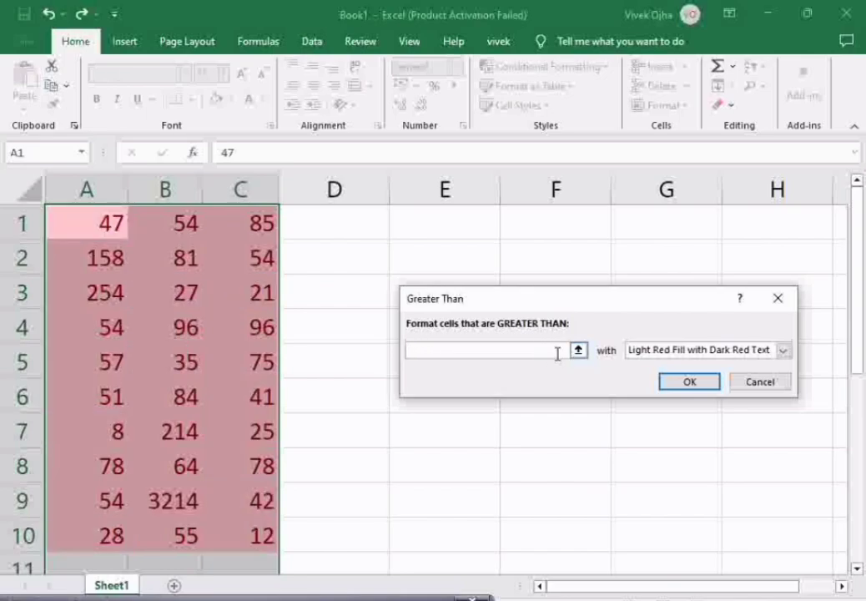
type("50")
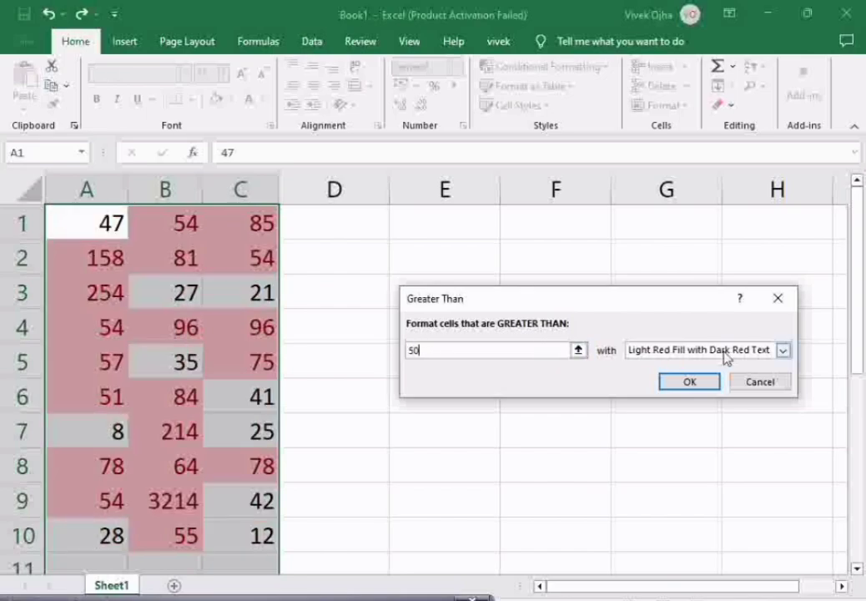
- Try the yellow and green fill formats on the Greater Than rule and apply it with Red Text
left_click(783, 353)
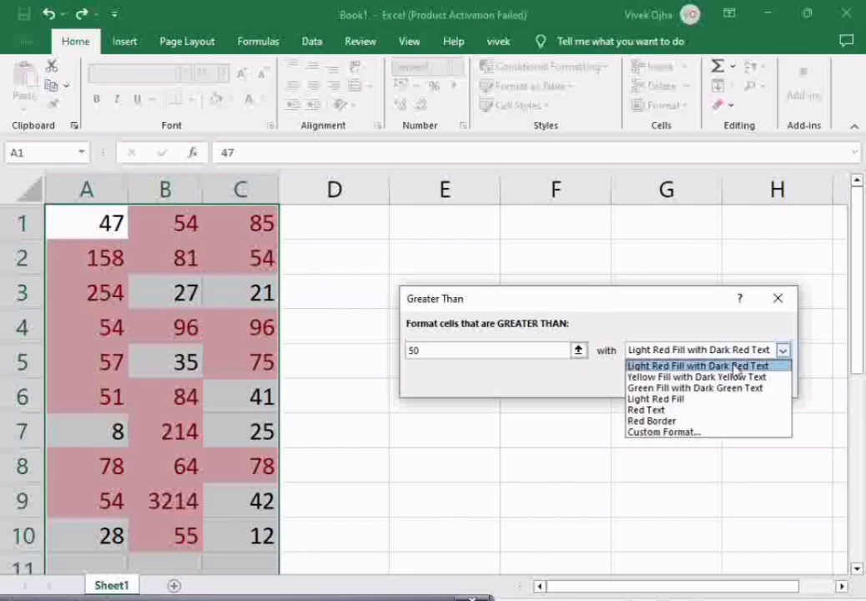
left_click(668, 378)
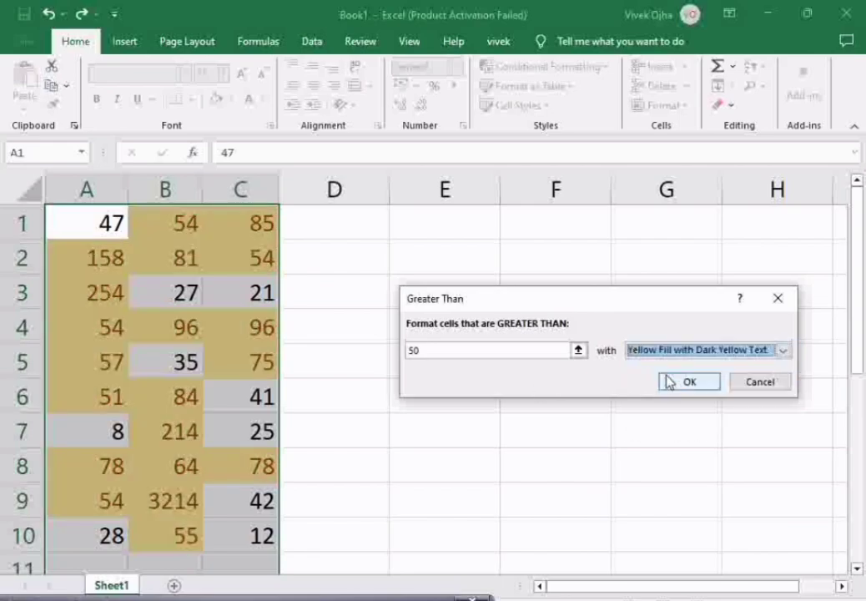
left_click(782, 351)
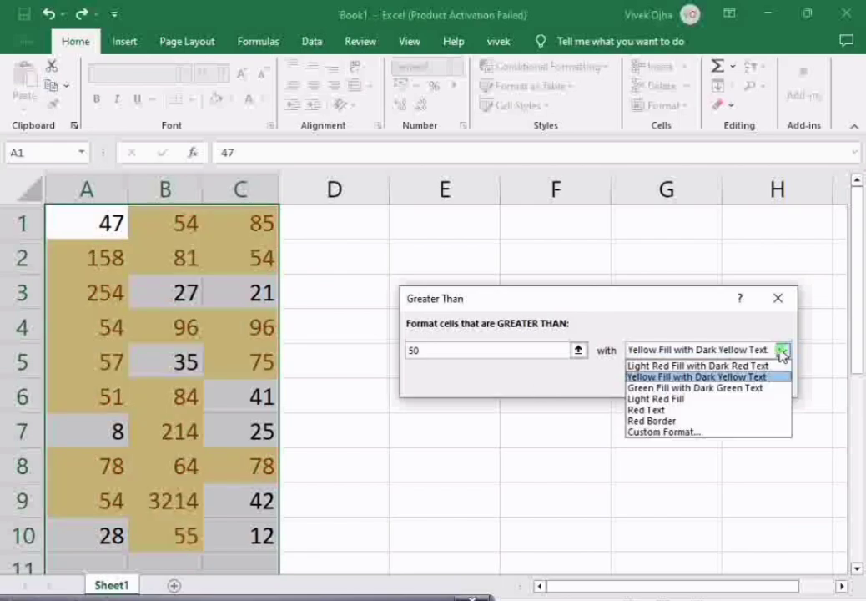
left_click(753, 391)
left_click(784, 350)
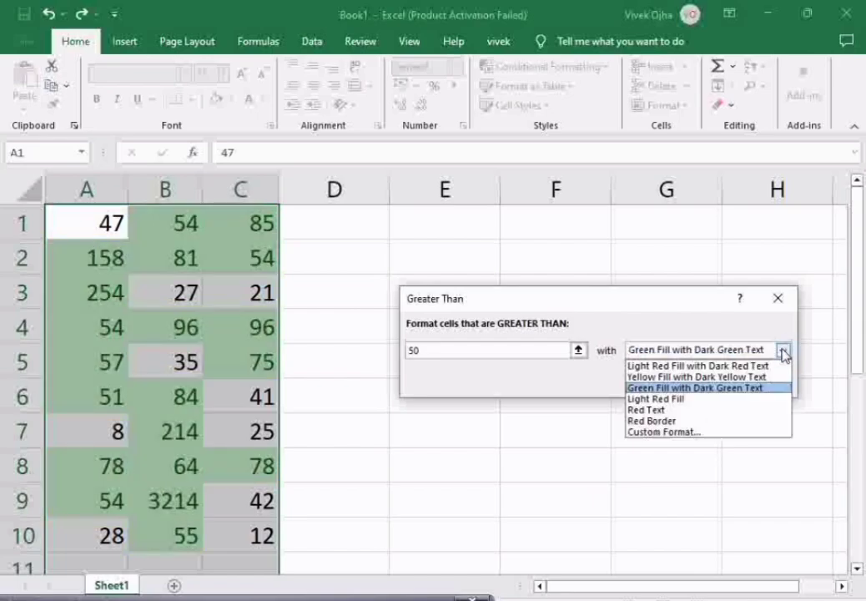
left_click(670, 410)
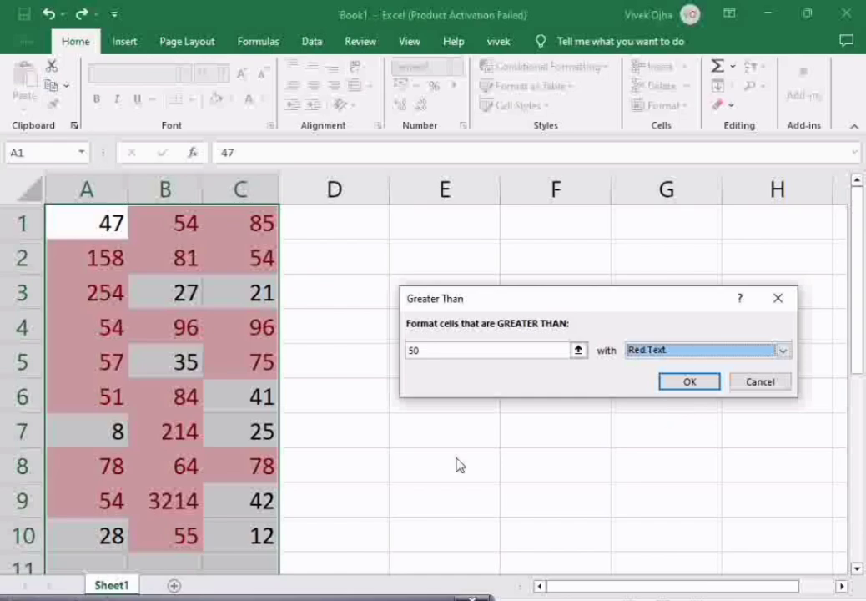
left_click(668, 384)
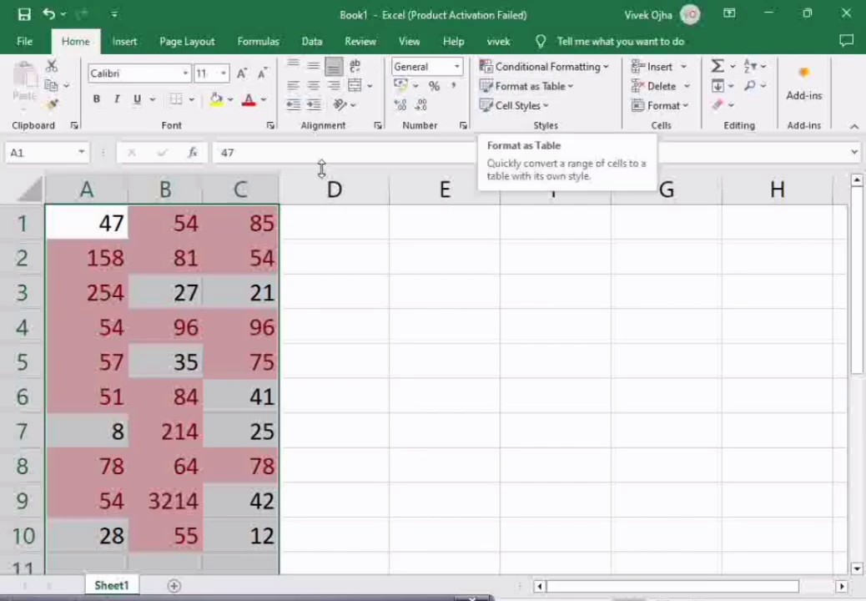
left_click(601, 75)
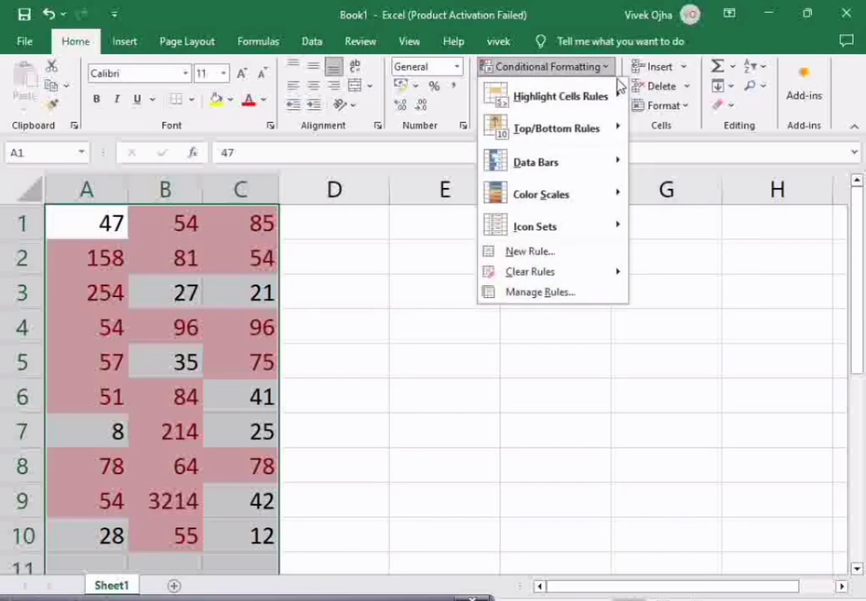
mouse_move(616, 94)
left_click(338, 247)
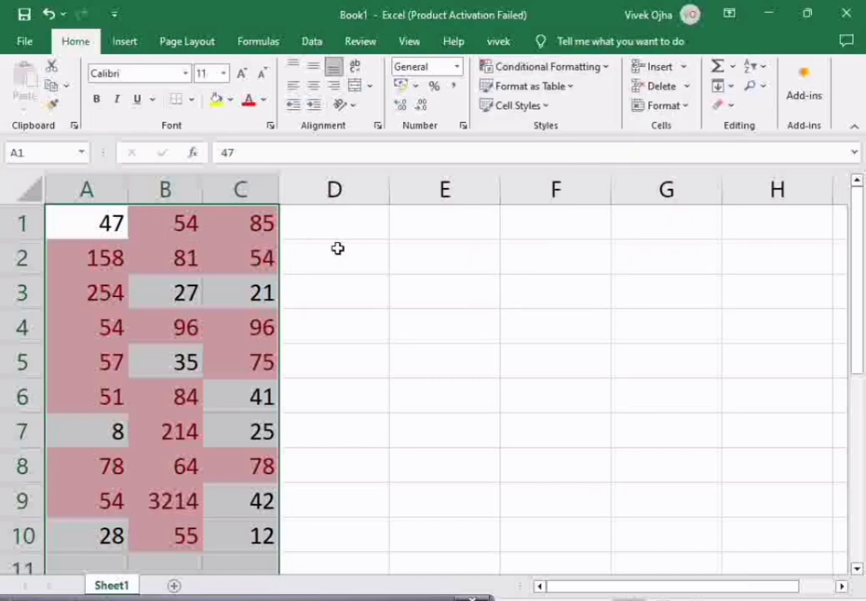
- Clear the conditional formatting rules from the selected cells A1:C10
left_click(69, 228)
left_click_drag(105, 233, 226, 539)
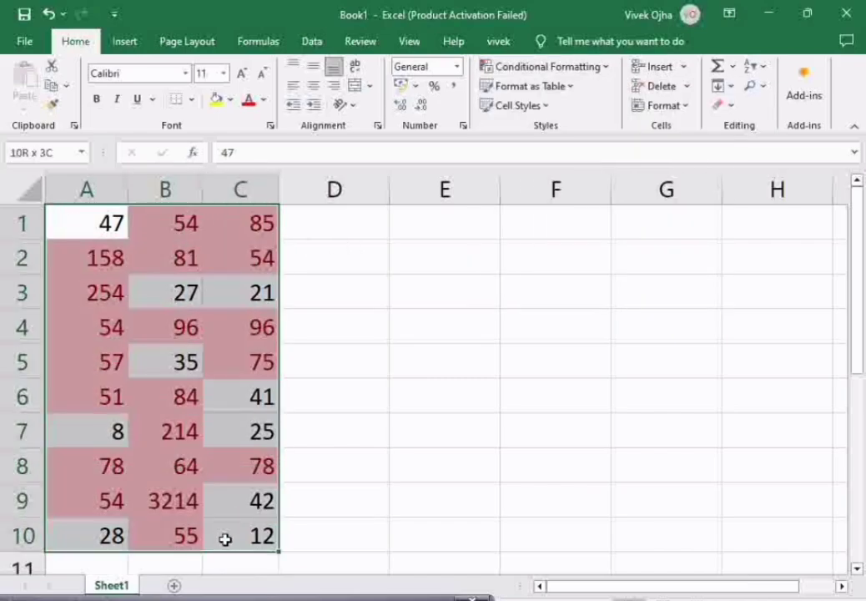
left_click(602, 68)
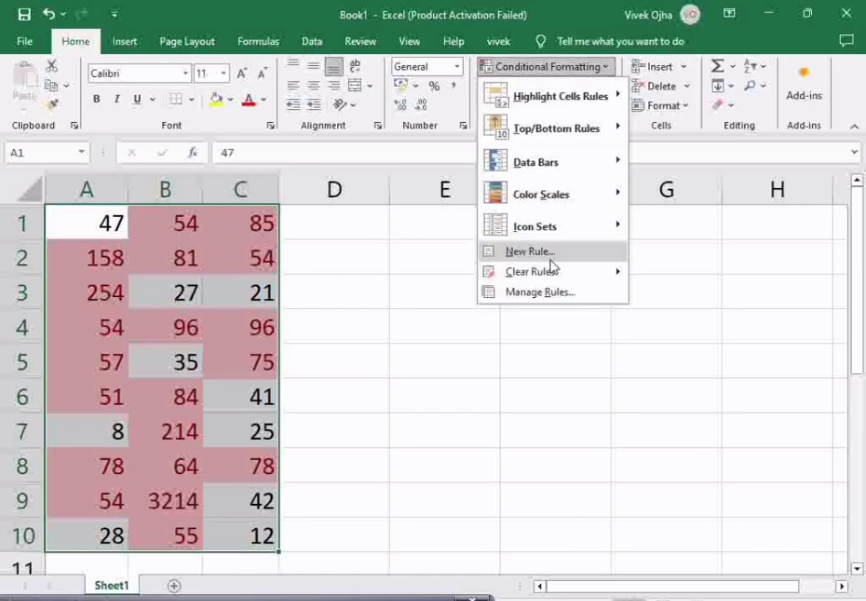
mouse_move(550, 274)
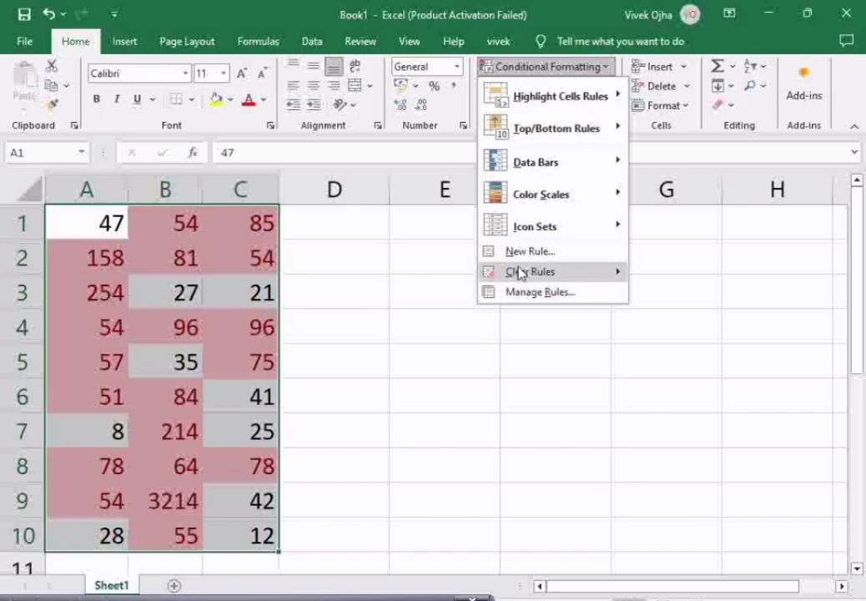
mouse_move(588, 272)
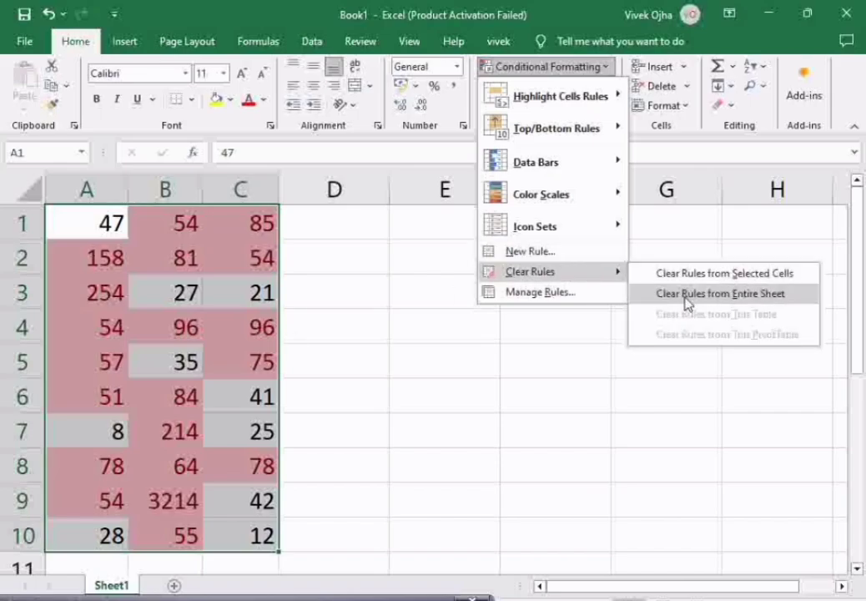
left_click(730, 276)
left_click(406, 338)
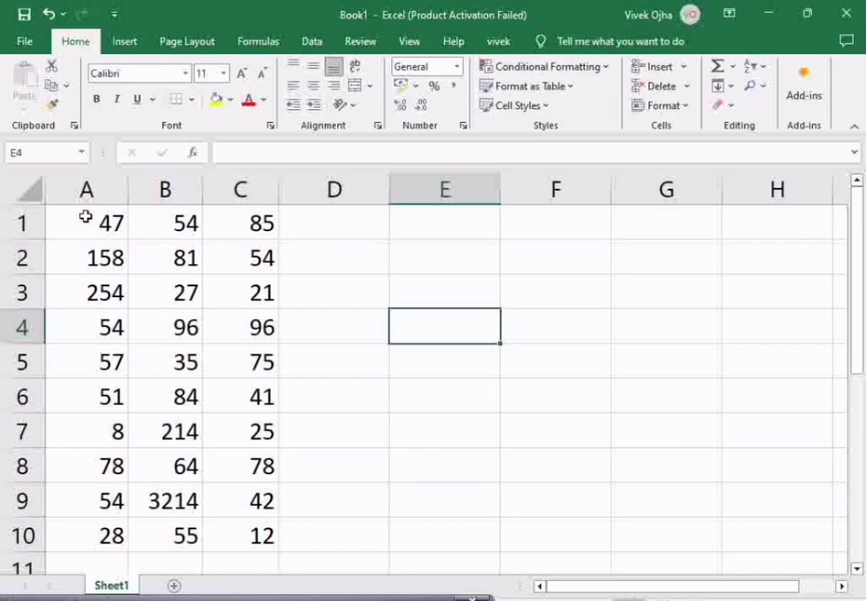
- Highlight the cells in A1:C11 that are less than 50 with Light Red Fill with Dark Red Text
left_click_drag(84, 217, 233, 463)
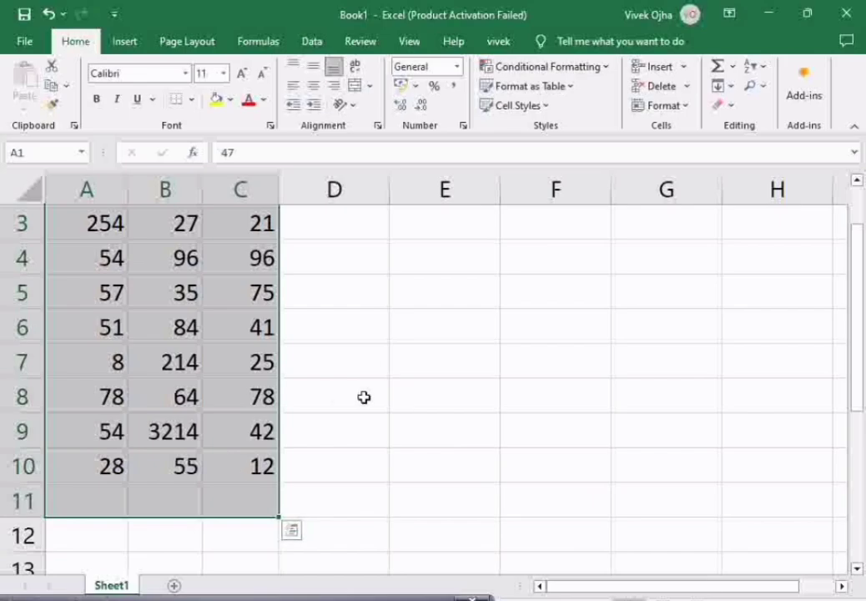
scroll(471, 255, "up", 1)
left_click(597, 68)
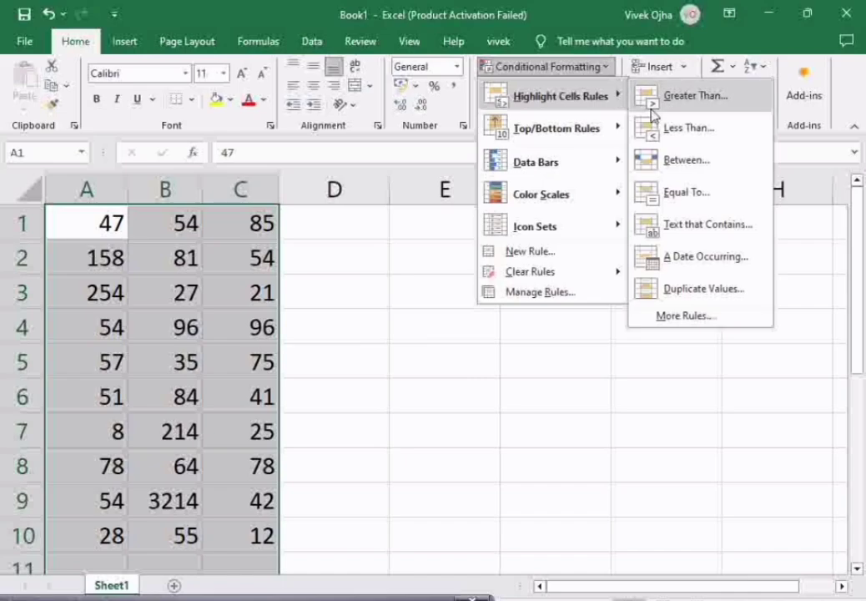
left_click(688, 128)
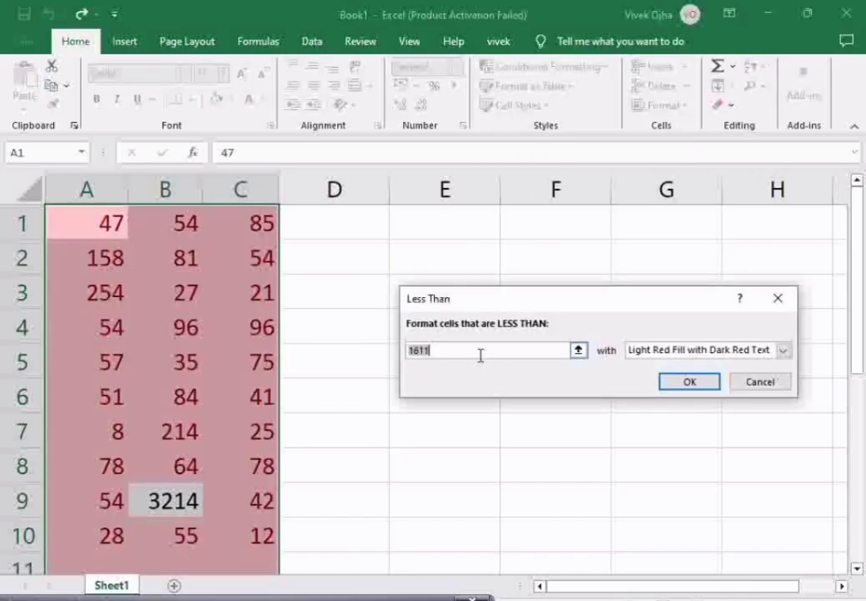
key("BackSpace")
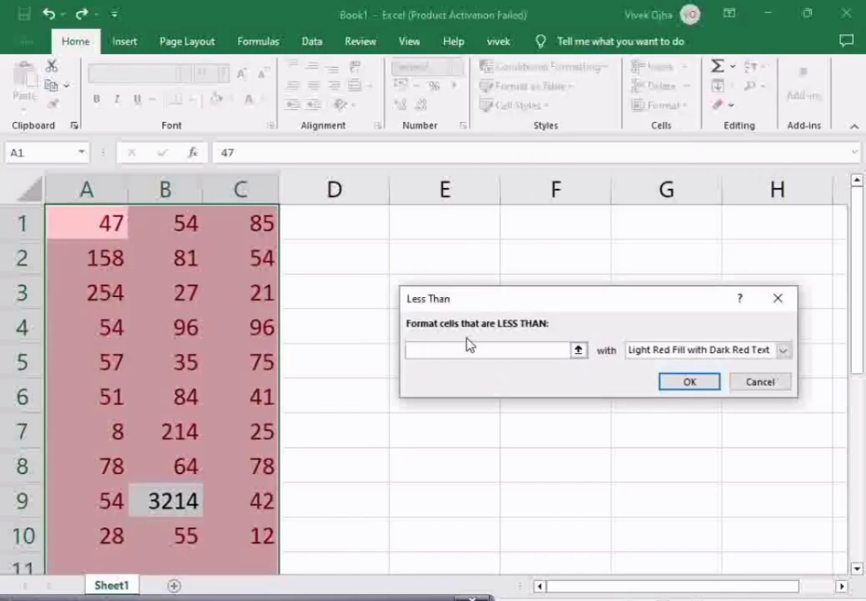
type("5")
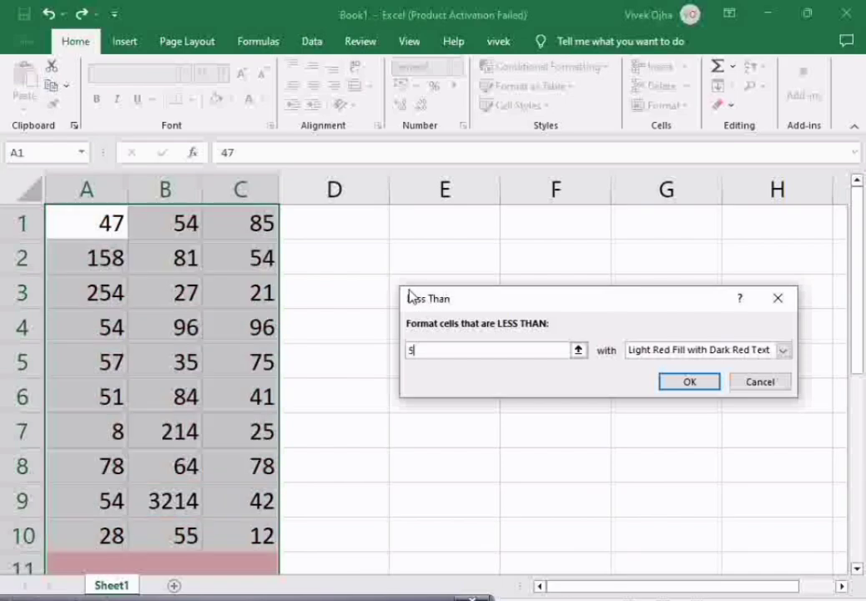
type("0")
left_click(666, 380)
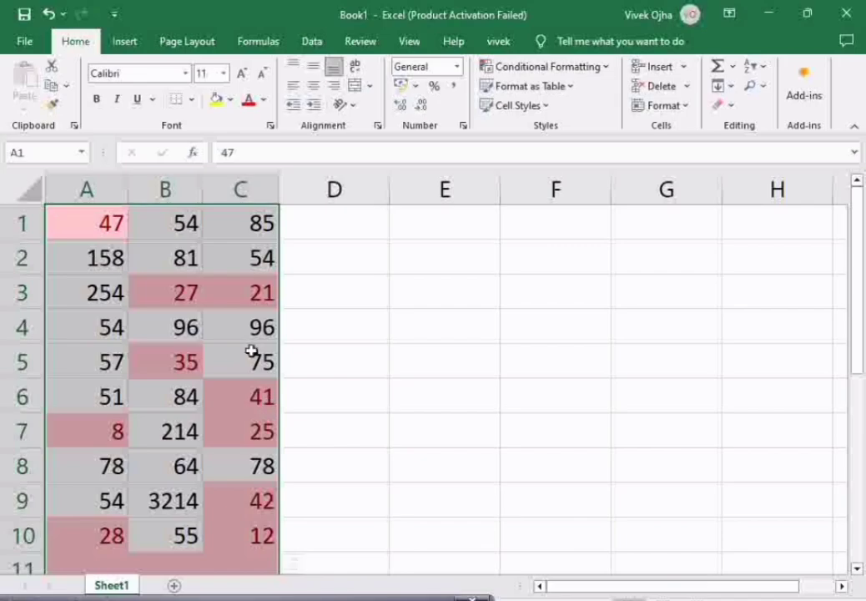
- Set up another Less Than highlight rule for the selected number block with a threshold of 50
left_click(605, 69)
mouse_move(618, 100)
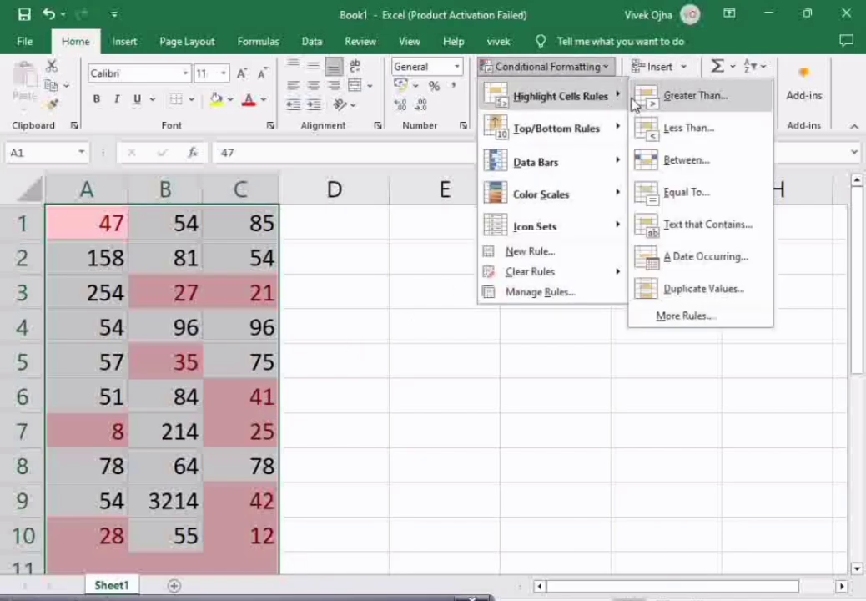
left_click(647, 127)
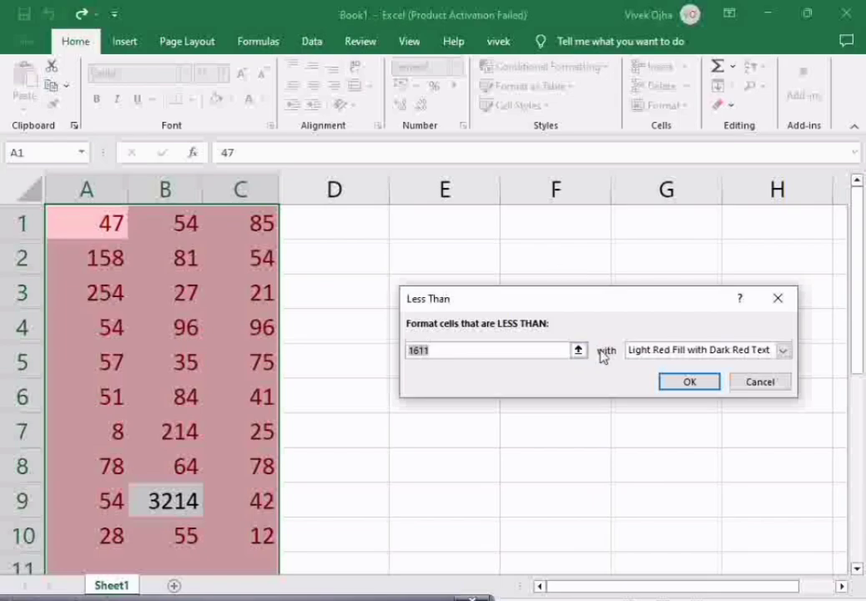
left_click(551, 351)
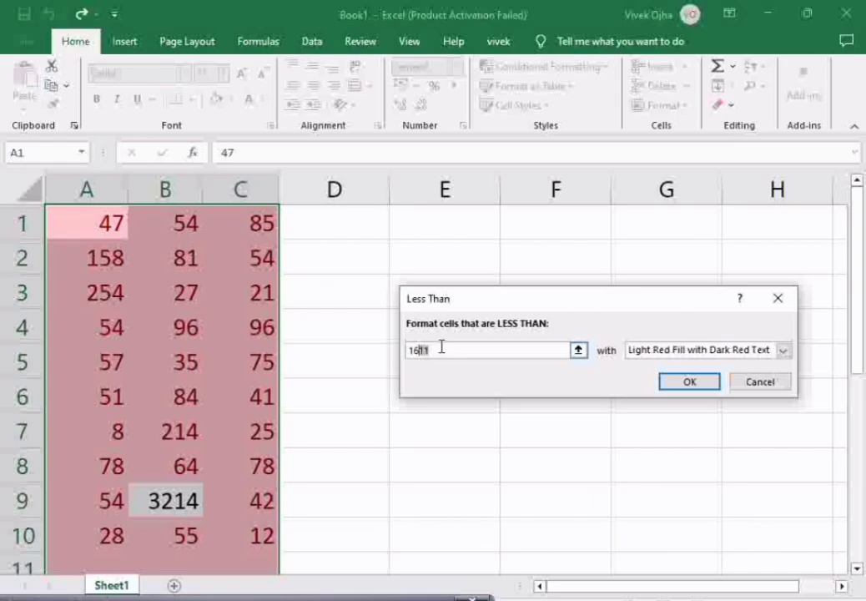
key("BackSpace")
key("BackSpace")
key("BackSpace")
key("BackSpace")
type("50")
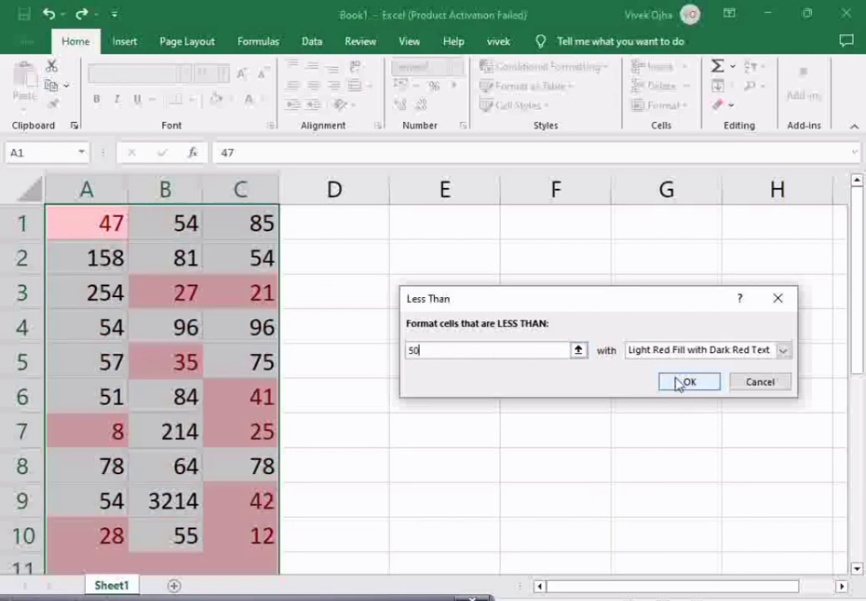
- Give the Less Than rule a custom format with the Bold Italic font style
left_click(783, 352)
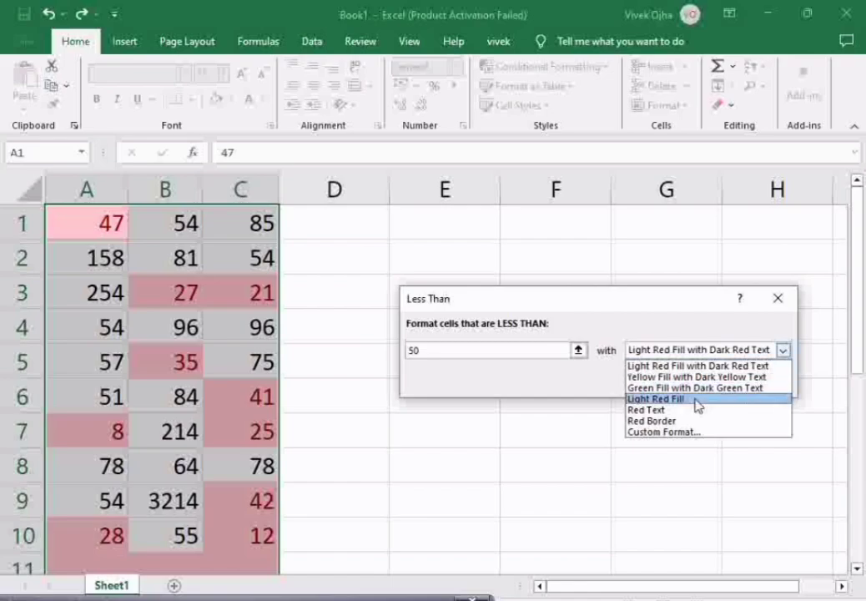
left_click(674, 433)
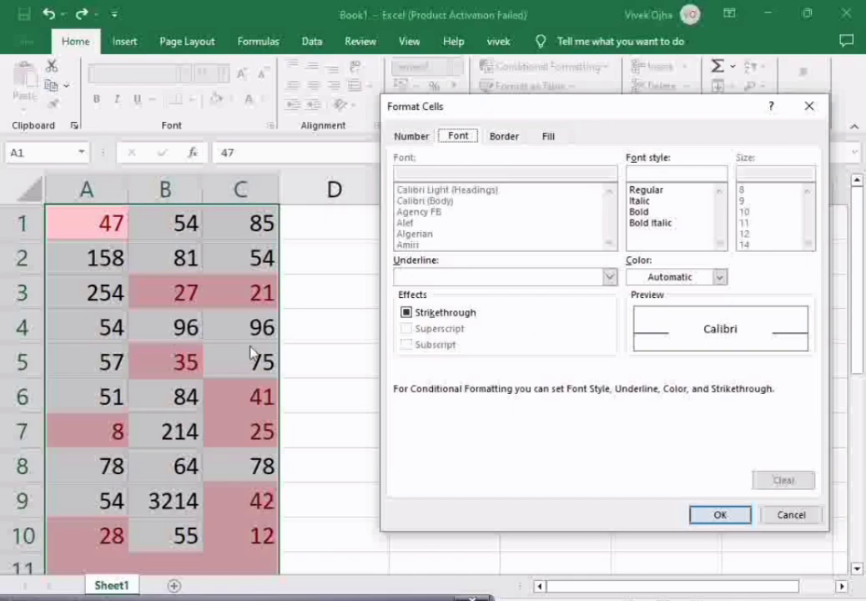
left_click(643, 214)
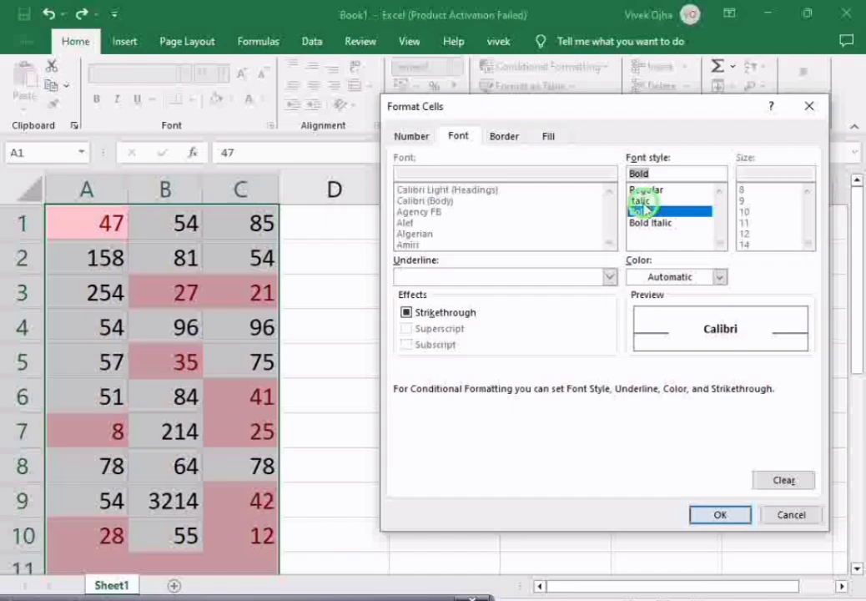
left_click(652, 200)
left_click(650, 214)
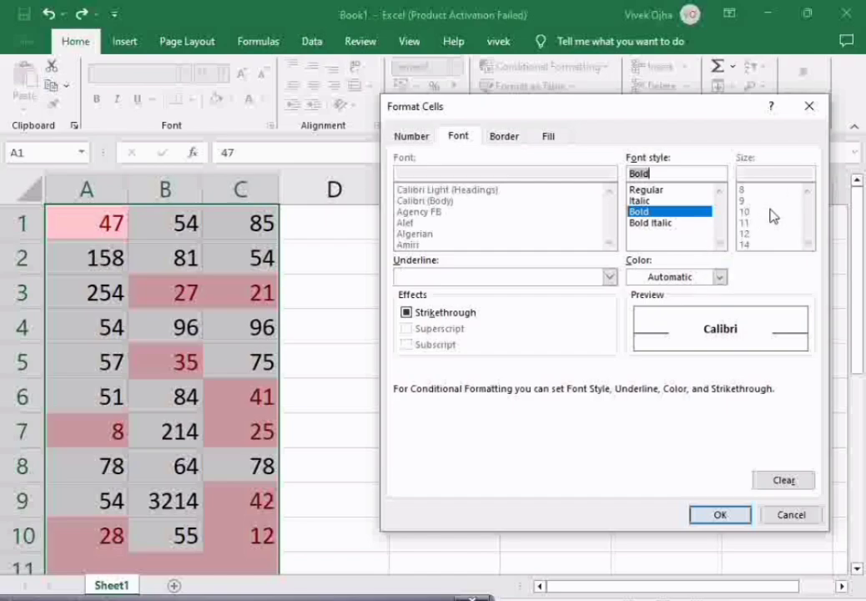
left_click(666, 223)
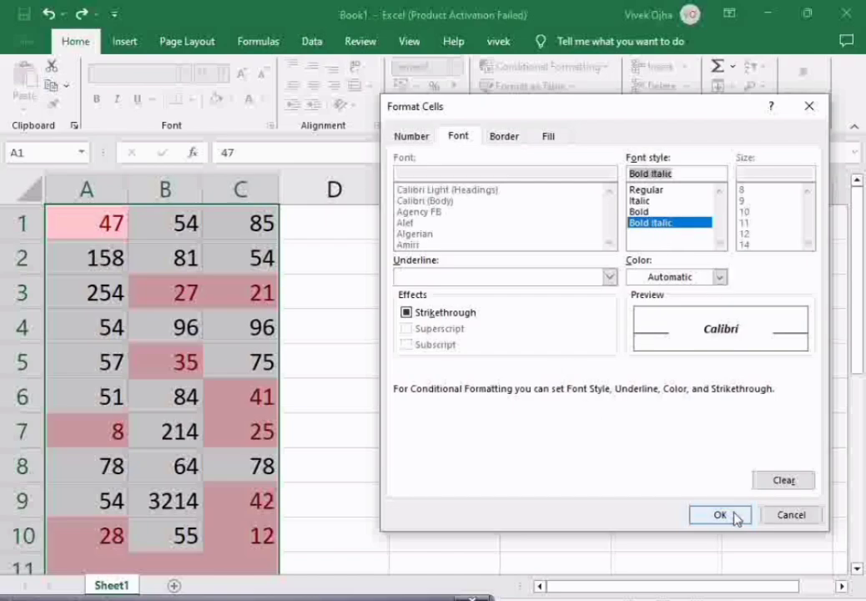
left_click(705, 516)
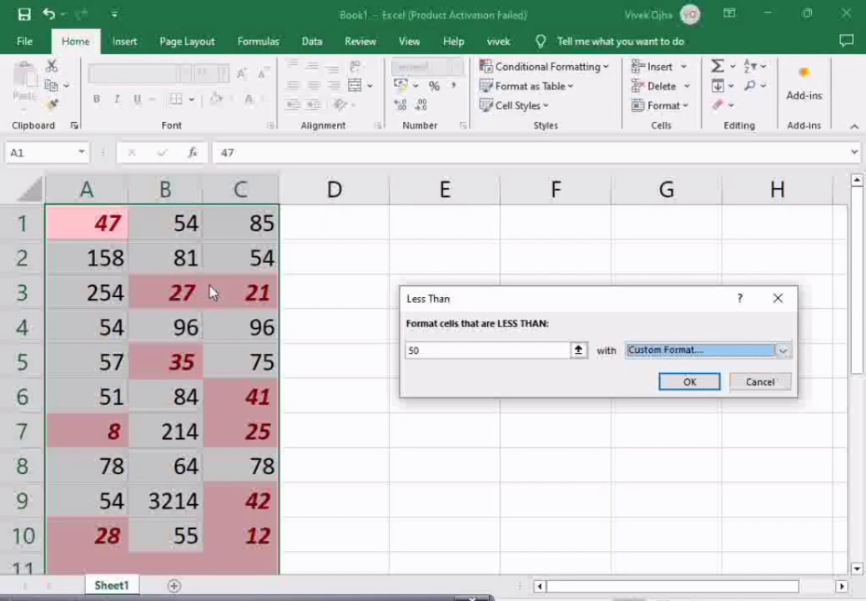
- Try Yellow Fill with Dark Yellow Text on the Less Than rule and discard the rule
left_click(783, 352)
left_click(706, 378)
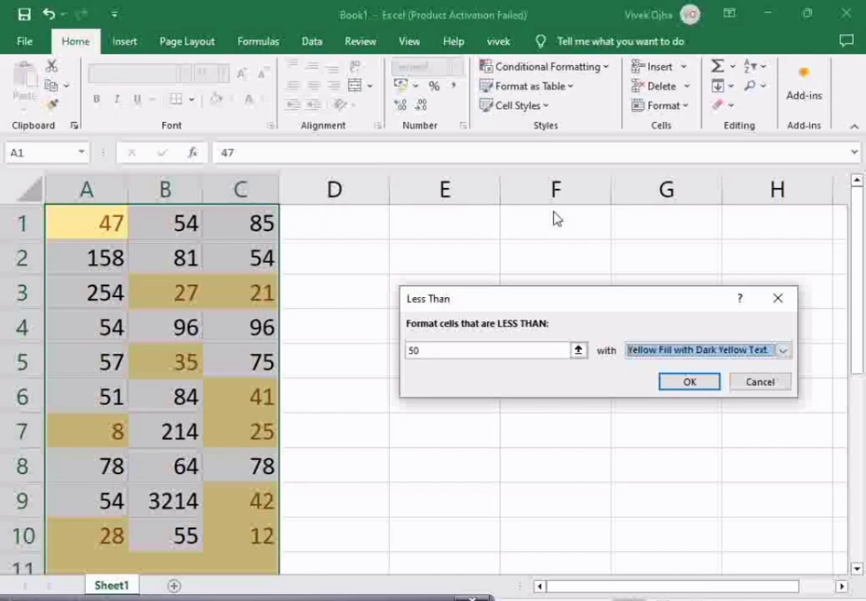
left_click(789, 302)
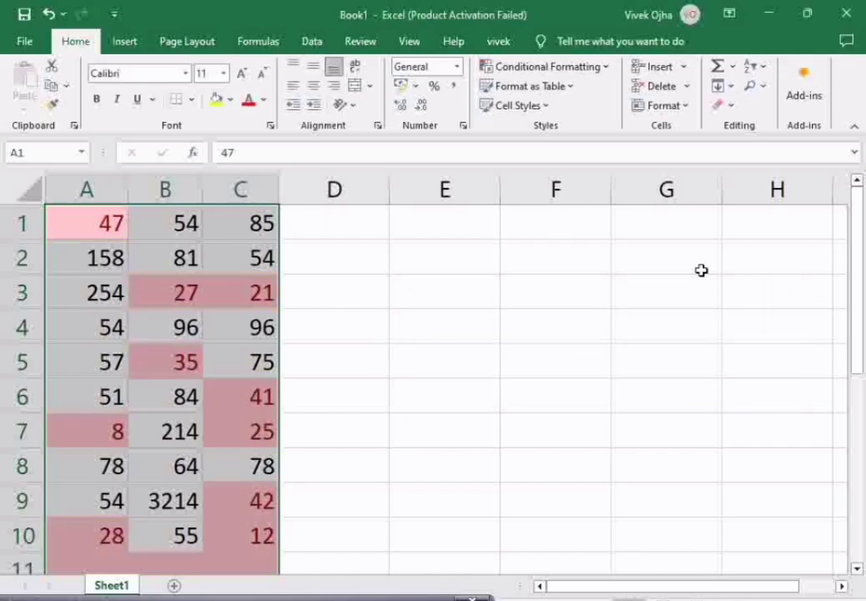
- Clear the conditional formatting rules from the selected number cells and deselect the block
left_click(601, 68)
mouse_move(542, 276)
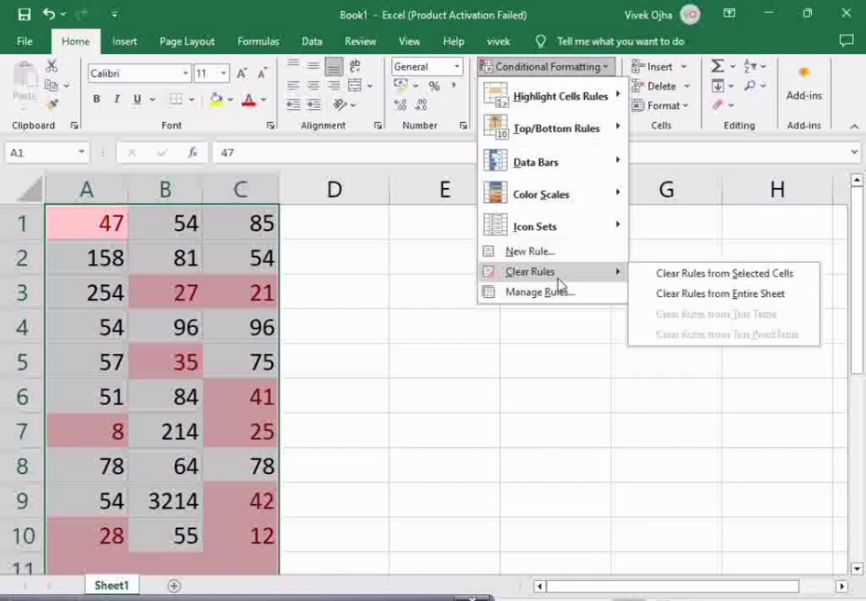
left_click(714, 275)
left_click(394, 351)
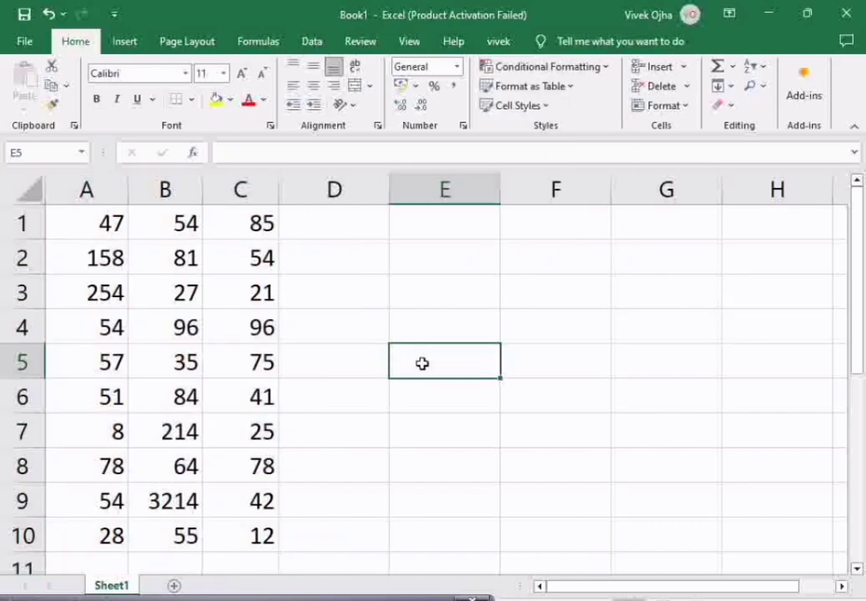
- Try a Between highlight rule on the empty cell E5 with a lower limit of 50
left_click(609, 67)
mouse_move(607, 95)
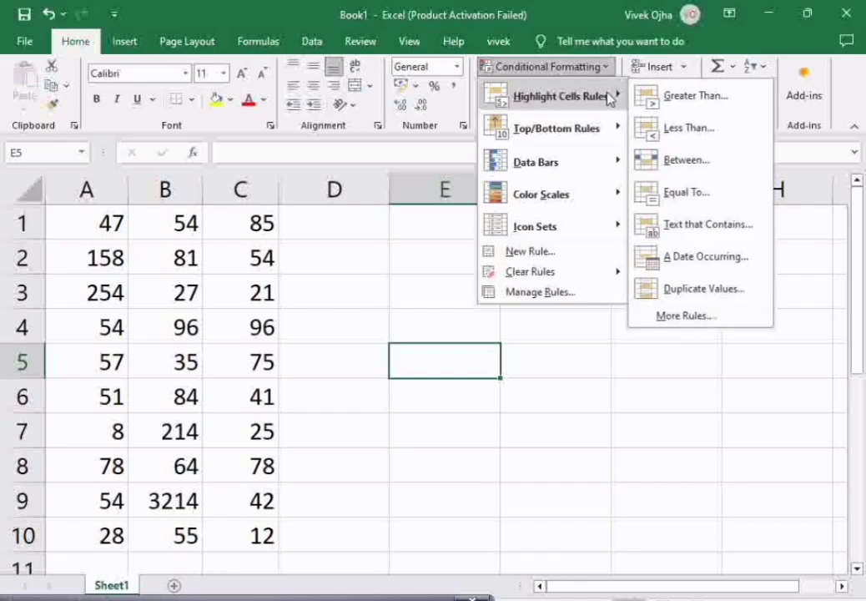
left_click(692, 161)
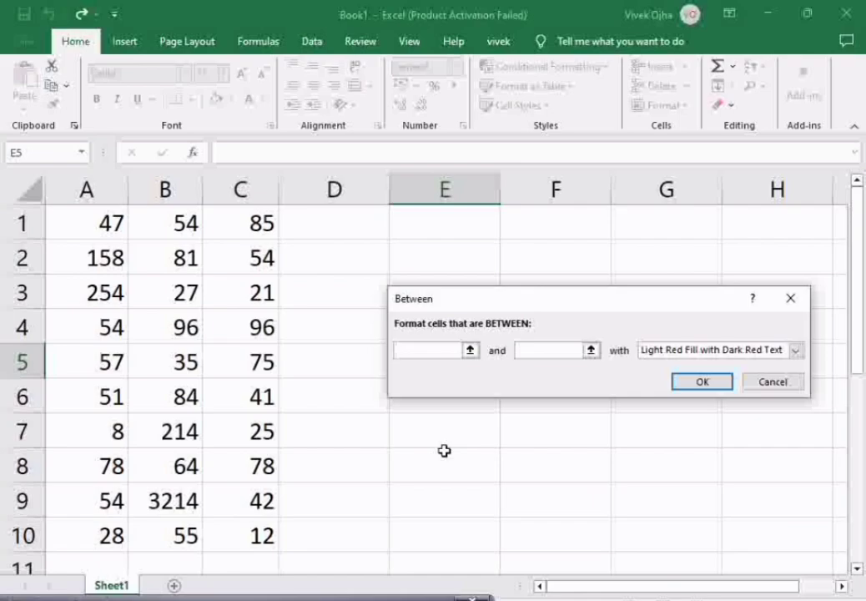
type("50")
left_click(519, 350)
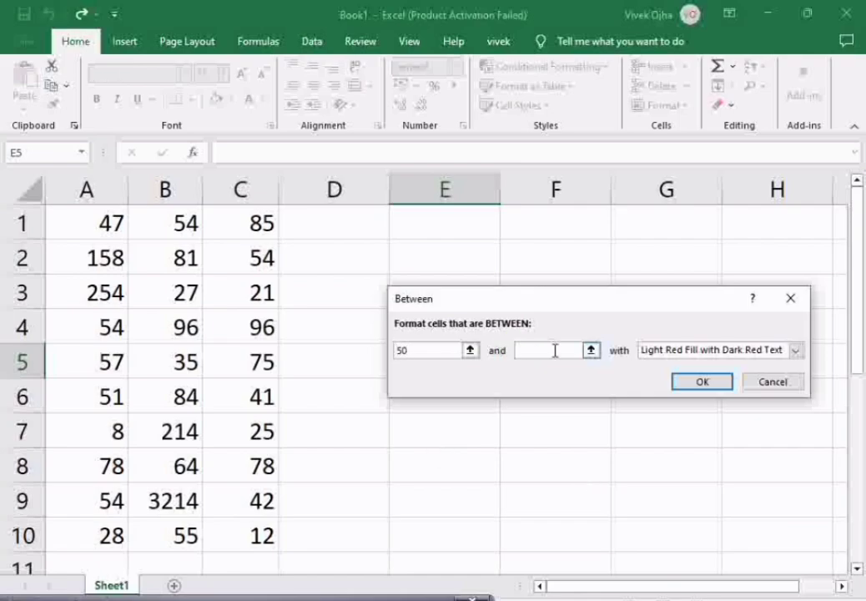
left_click(687, 382)
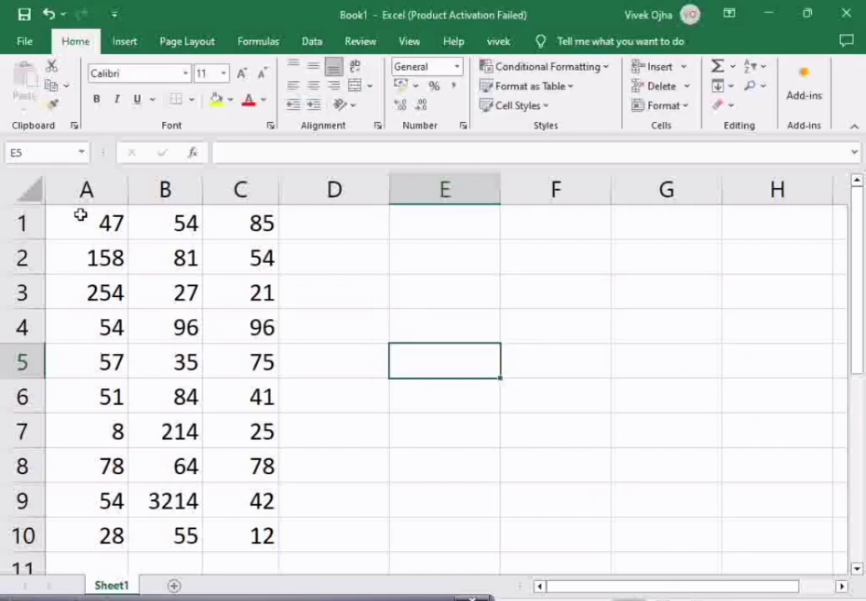
- Highlight the cells in A1:C12 that are between 50 and 100 with Light Red Fill with Dark Red Text
left_click_drag(79, 214, 251, 505)
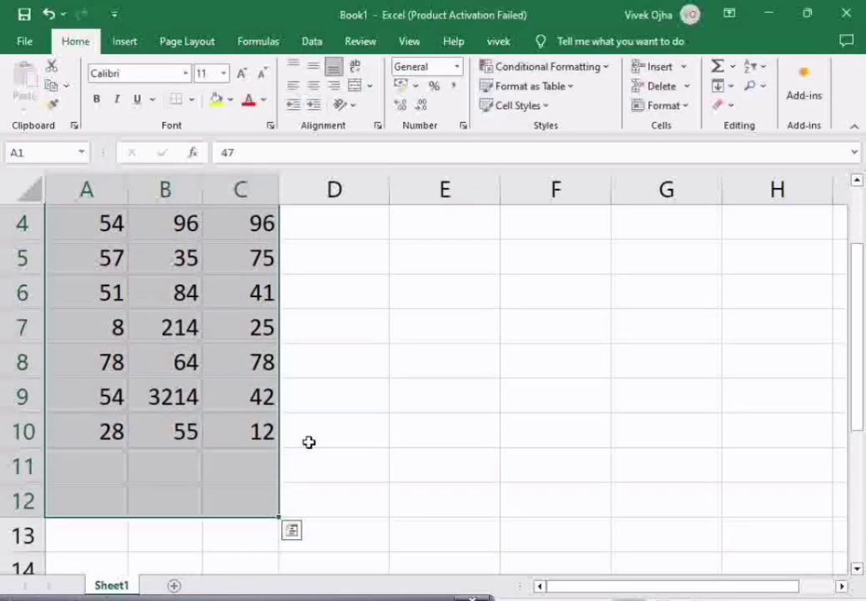
scroll(310, 443, "up", 1)
left_click(608, 67)
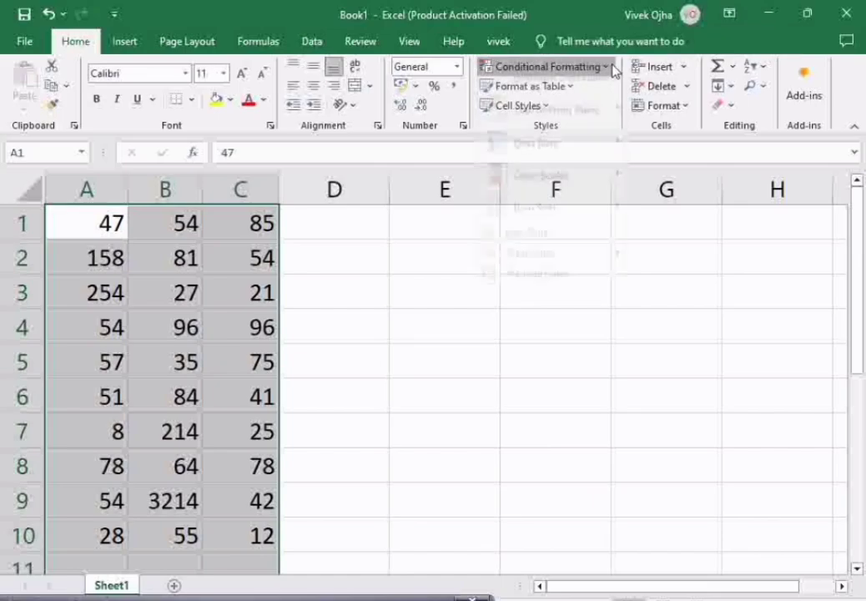
mouse_move(601, 96)
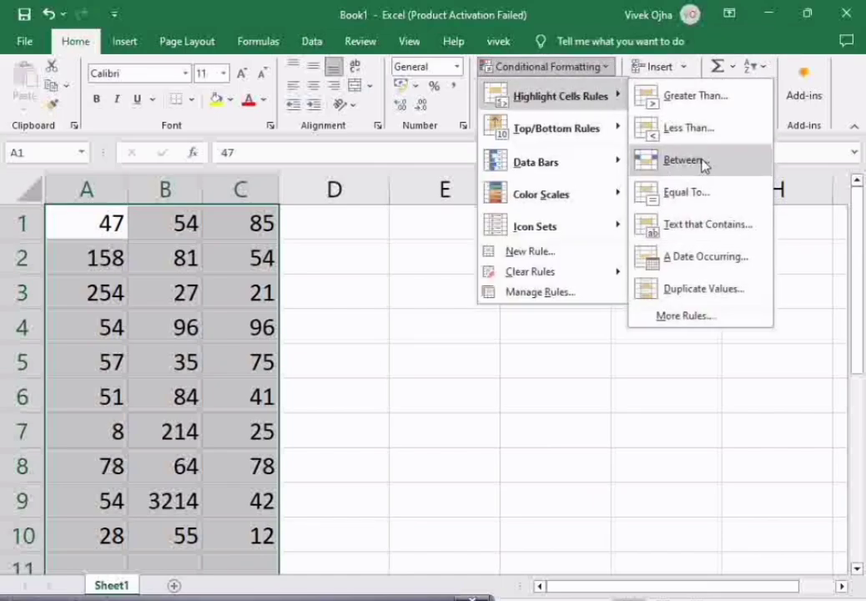
left_click(703, 164)
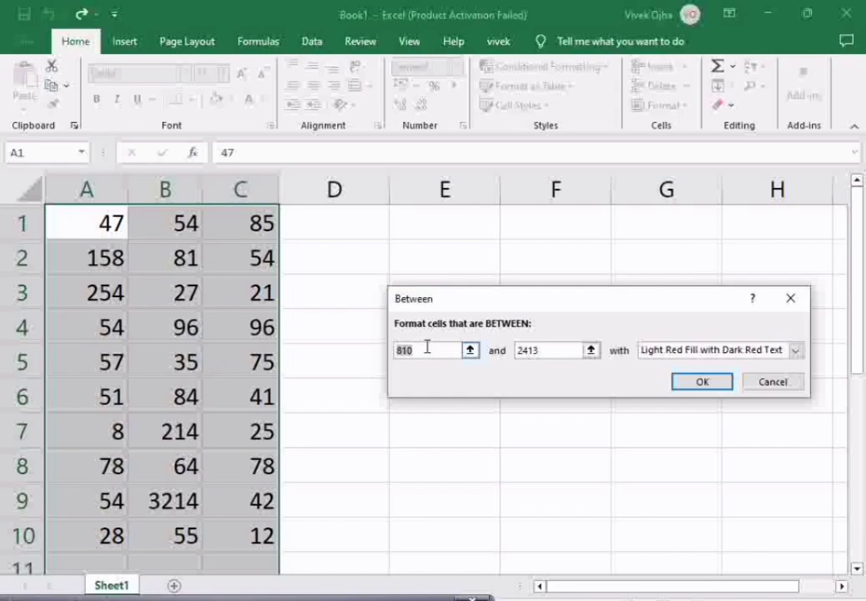
key("BackSpace")
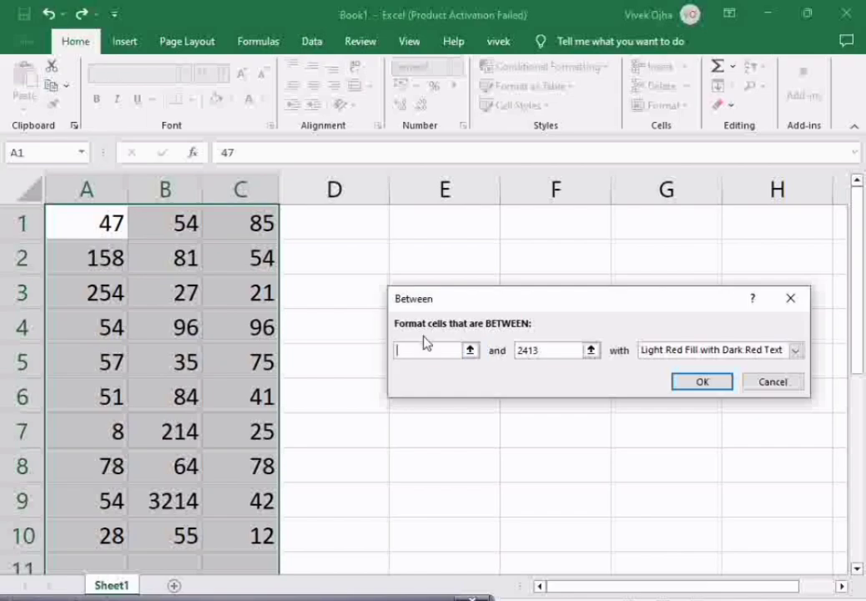
type("50")
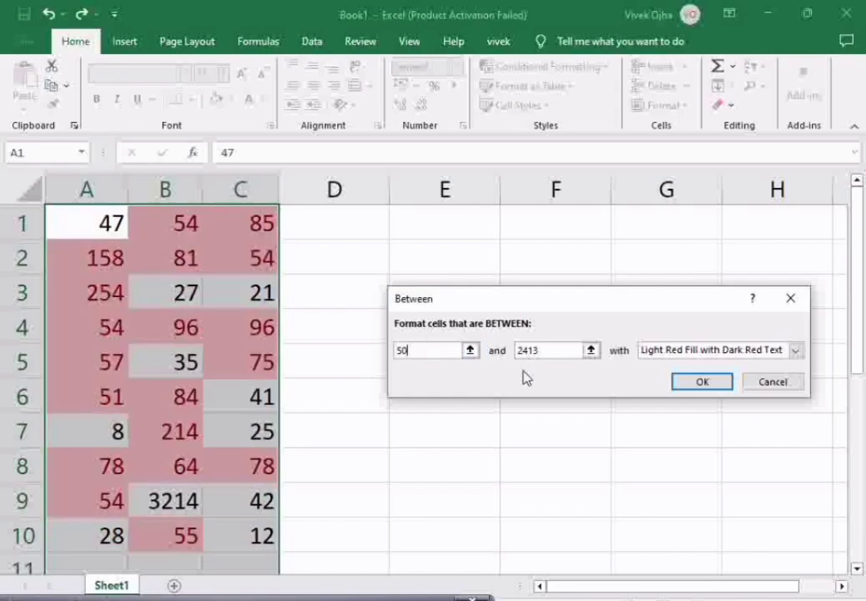
key("BackSpace")
key("BackSpace")
key("BackSpace")
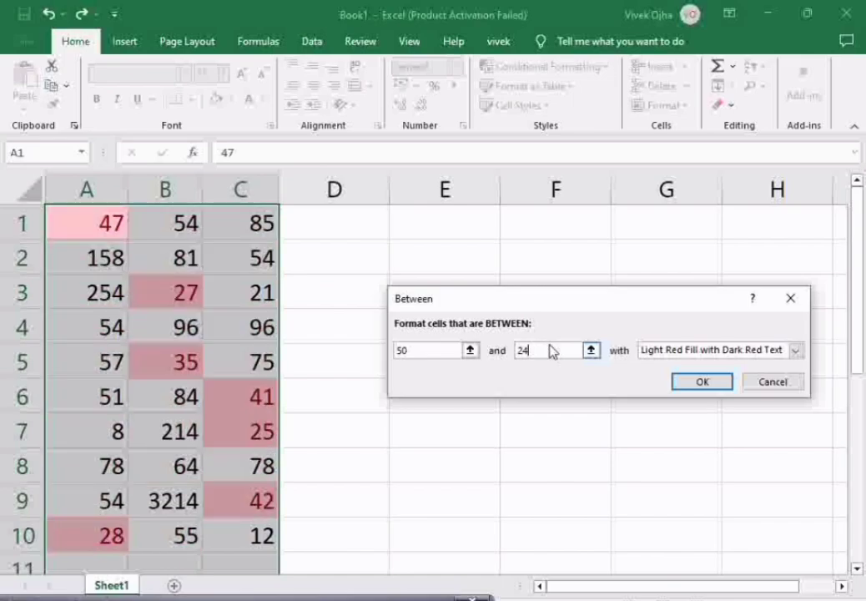
type("00")
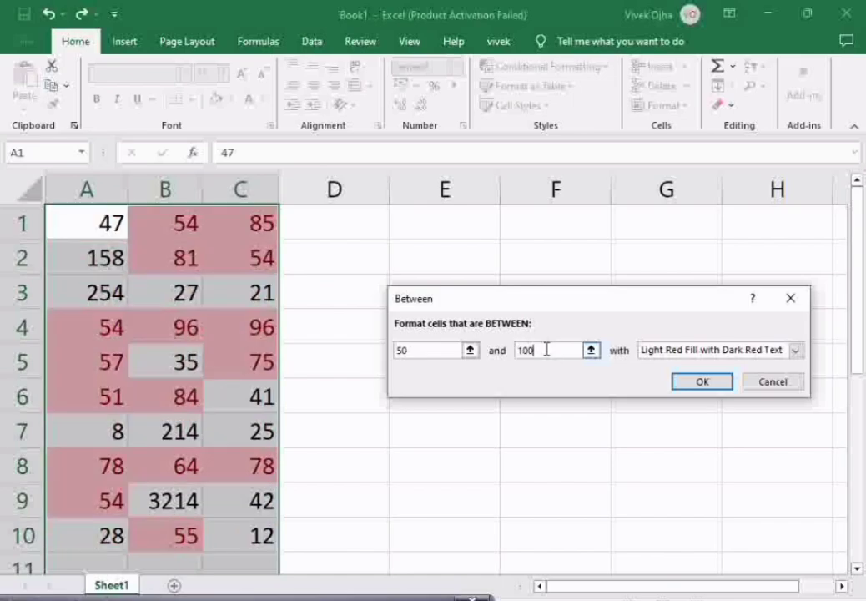
left_click(675, 384)
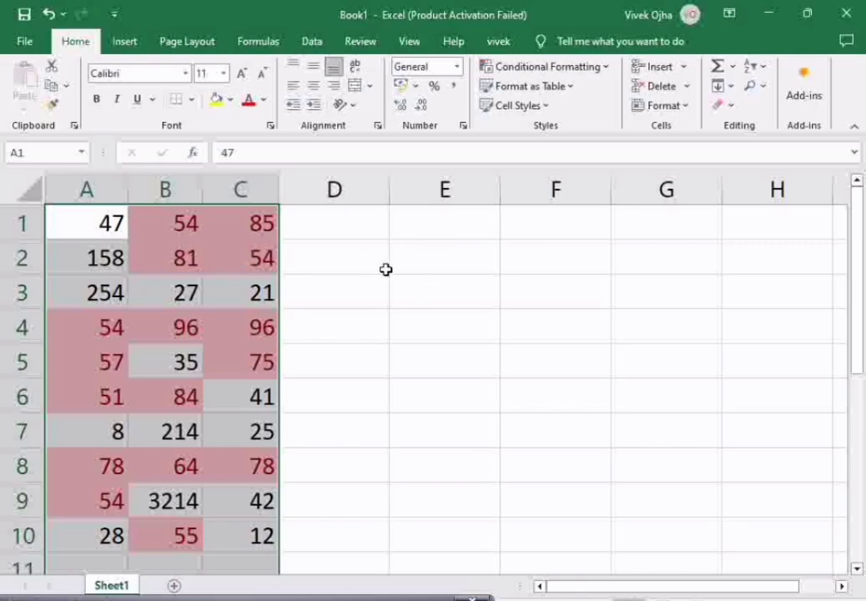
- Add an Equal To highlight rule to A1:C12 with Light Red Fill with Dark Red Text
left_click(612, 72)
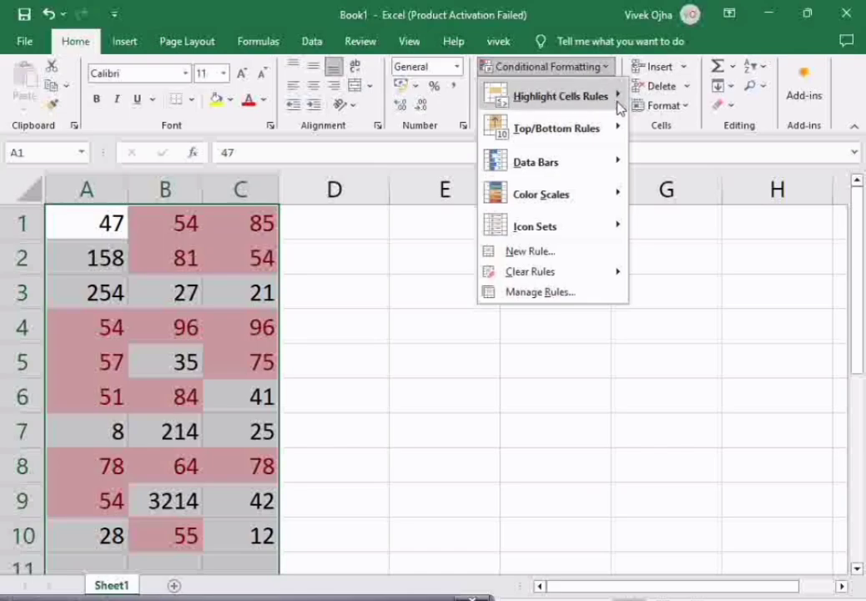
mouse_move(619, 104)
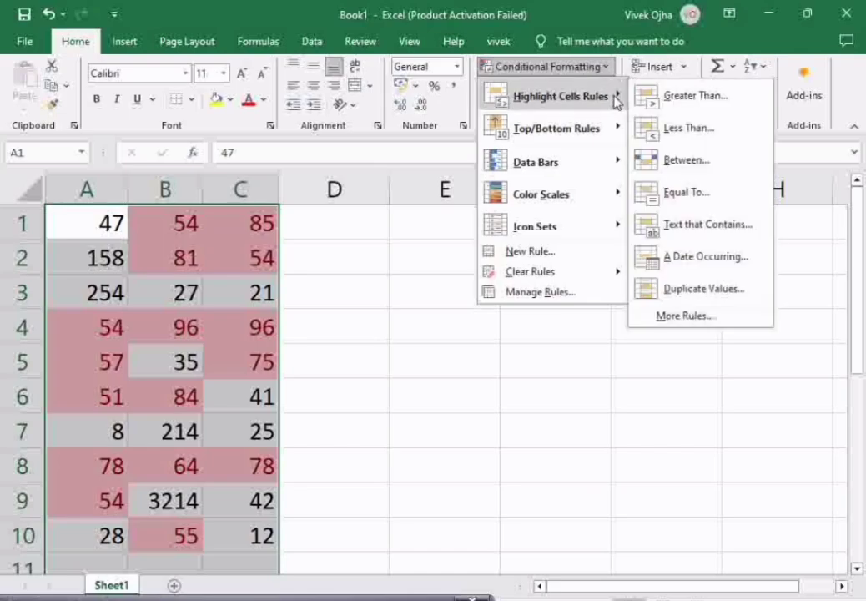
left_click(675, 195)
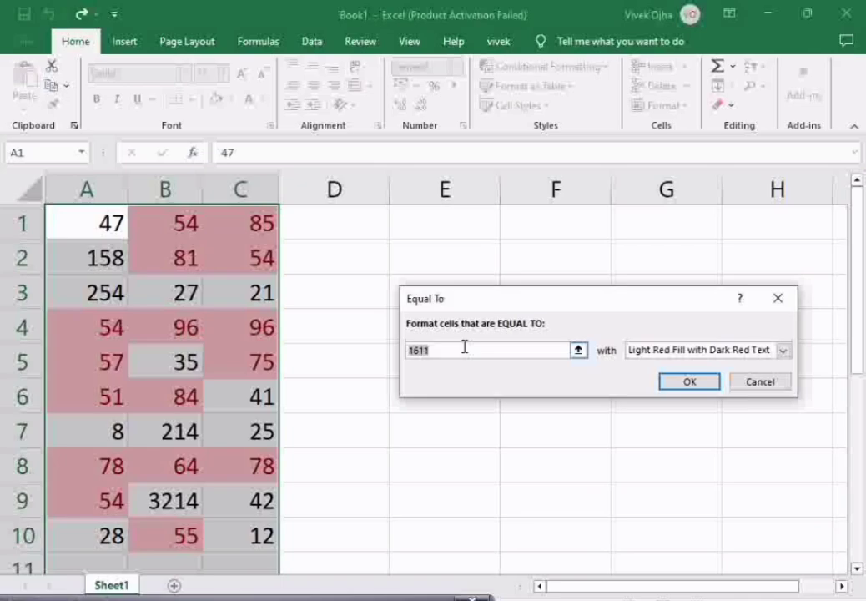
key("BackSpace")
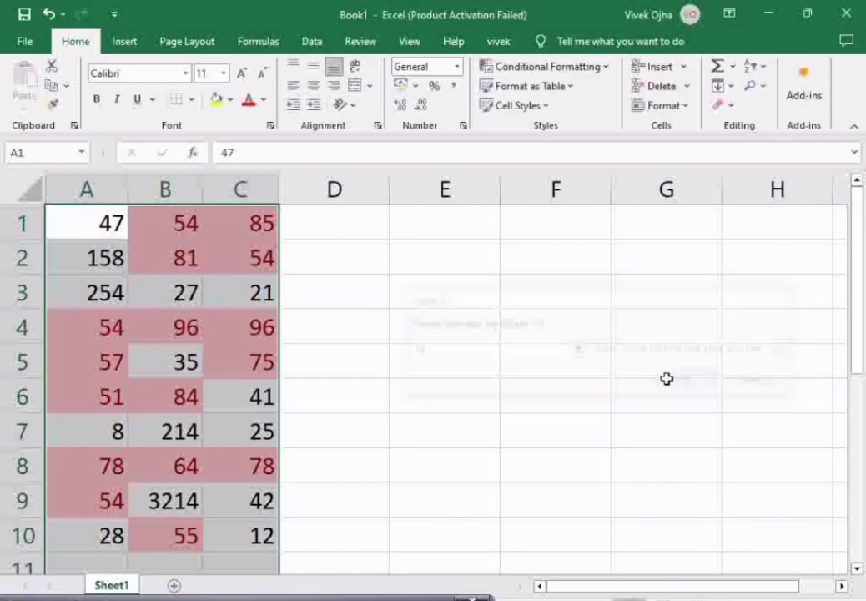
left_click(673, 384)
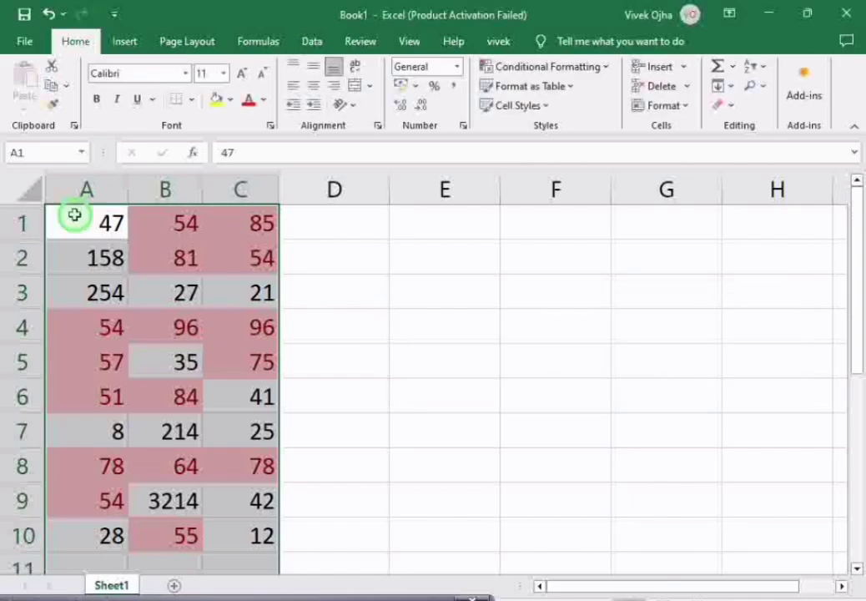
- Clear the conditional formatting rules from the selected number cells A1:C10
left_click_drag(71, 213, 245, 547)
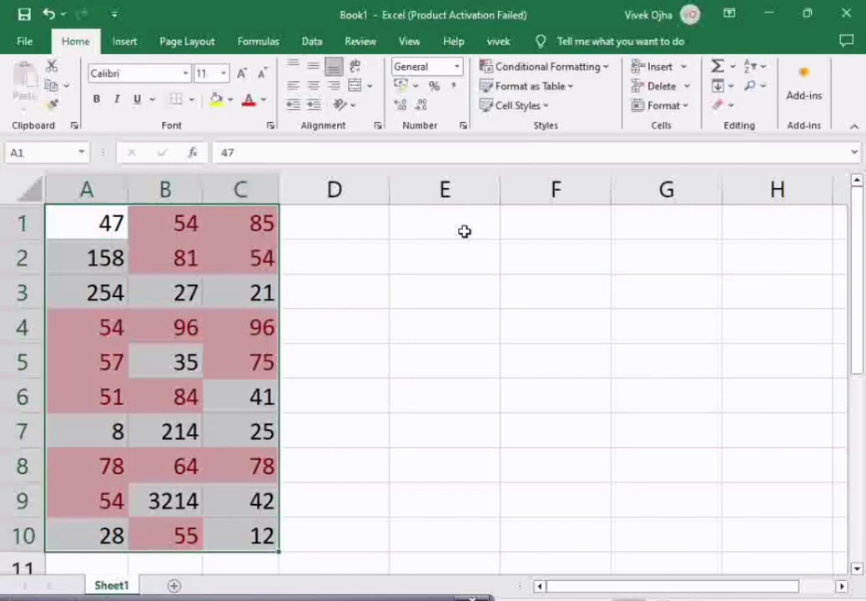
left_click(599, 67)
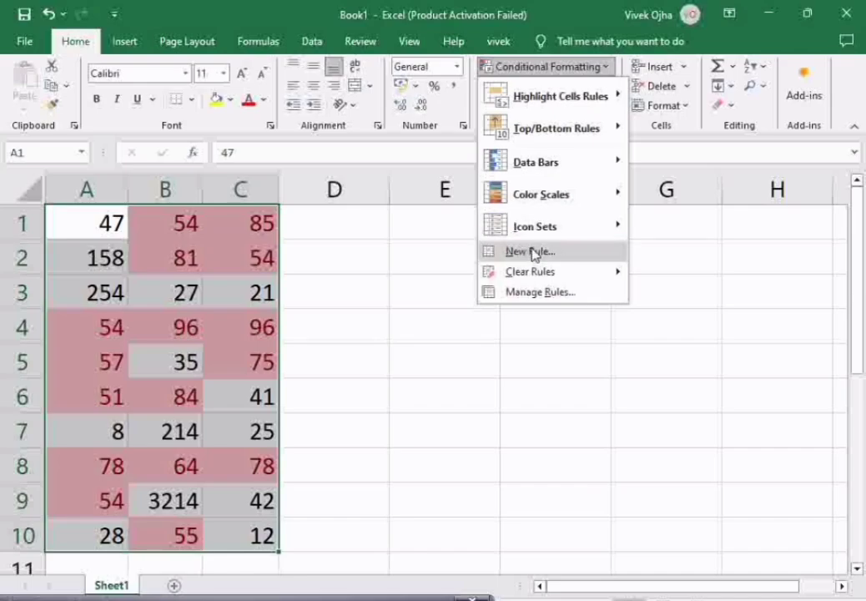
mouse_move(551, 274)
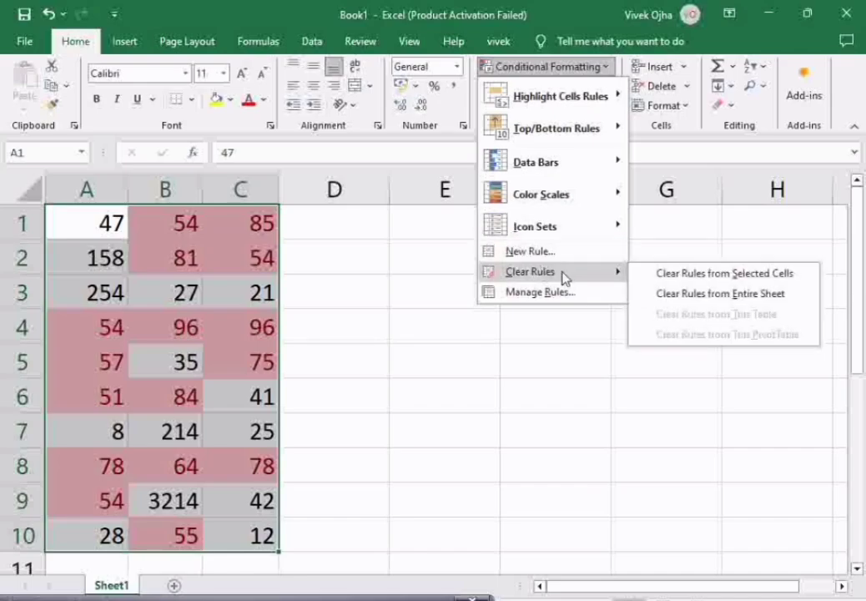
left_click(713, 277)
- Highlight the cells in A1:C10 that are equal to 54 with Light Red Fill with Dark Red Text
left_click_drag(110, 226, 265, 536)
left_click(576, 67)
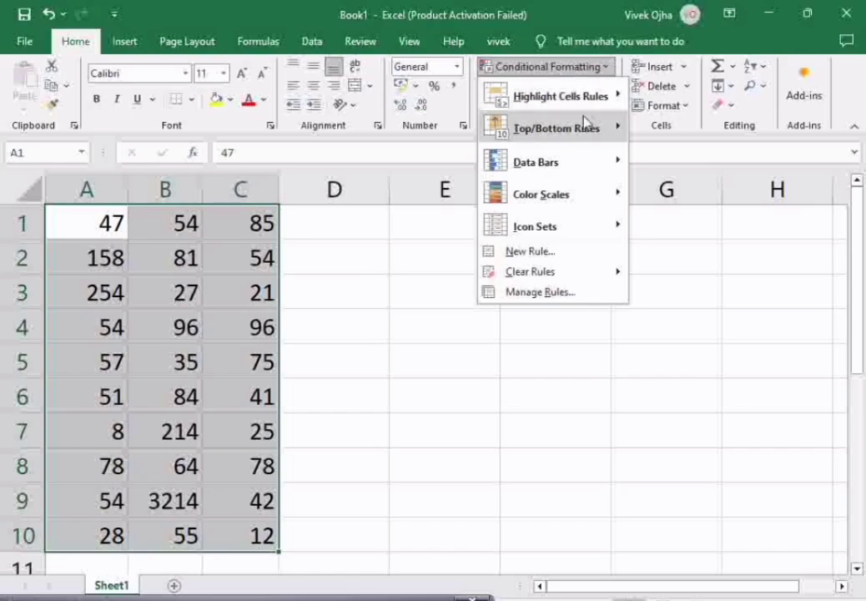
mouse_move(566, 107)
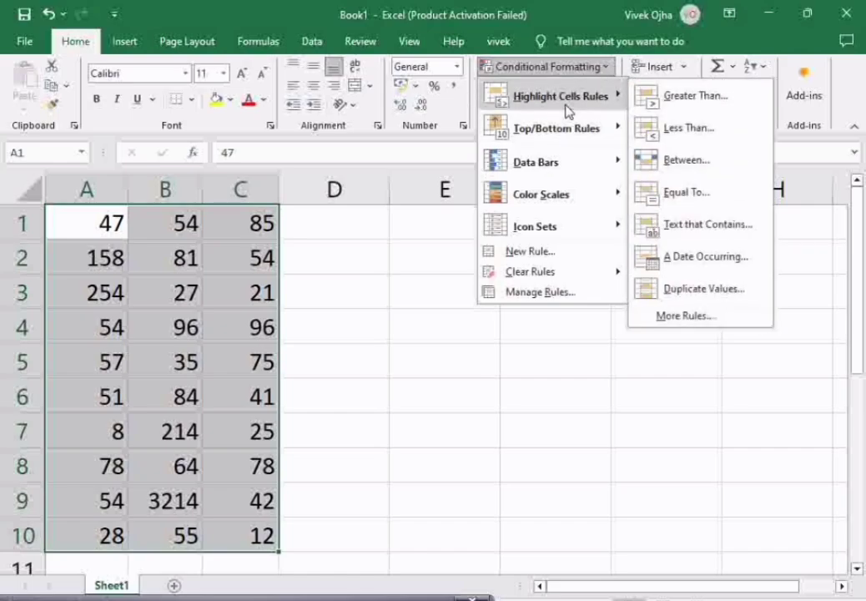
left_click(685, 194)
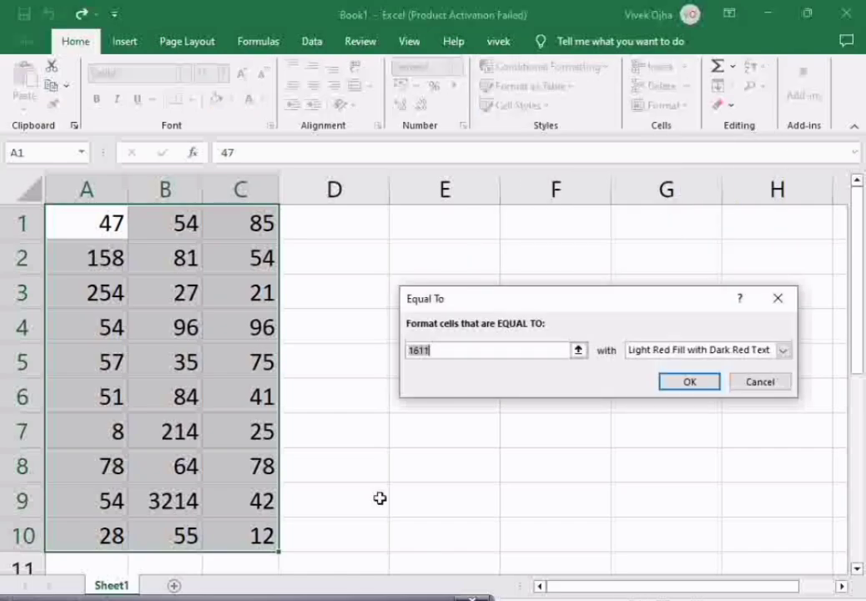
key("BackSpace")
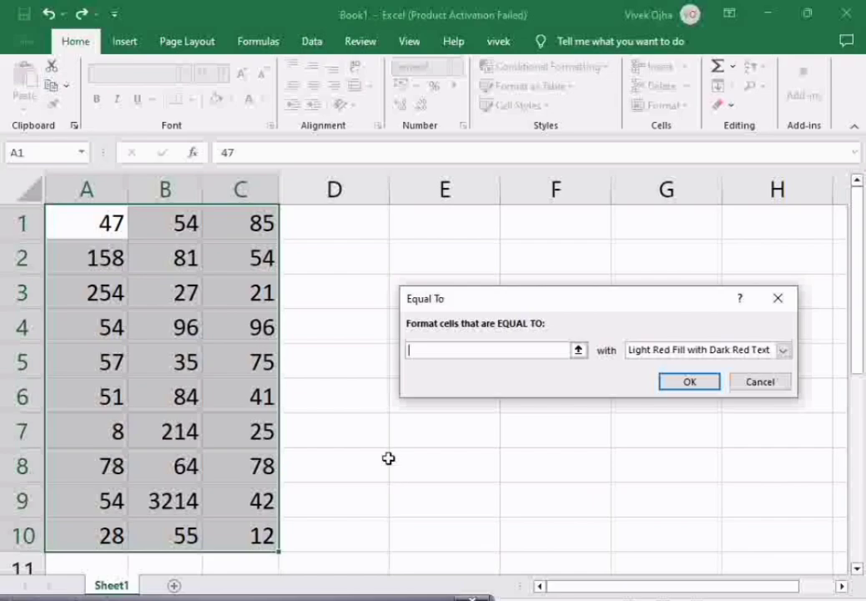
type("54")
left_click(678, 384)
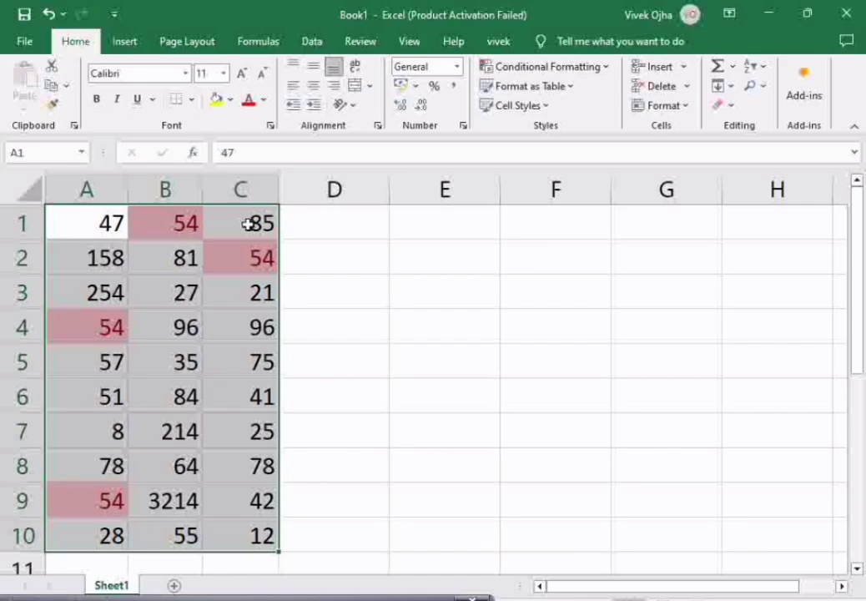
left_click(605, 67)
mouse_move(575, 143)
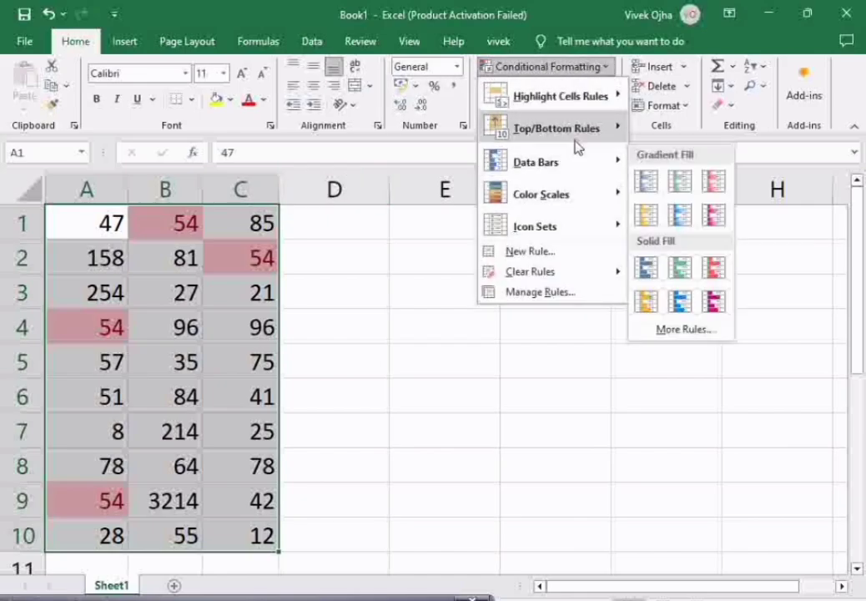
mouse_move(582, 102)
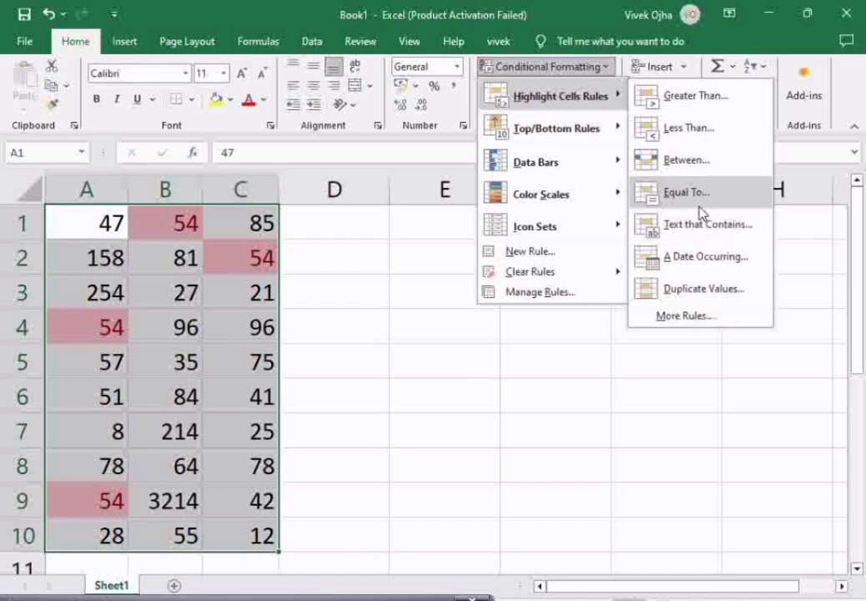
left_click(343, 234)
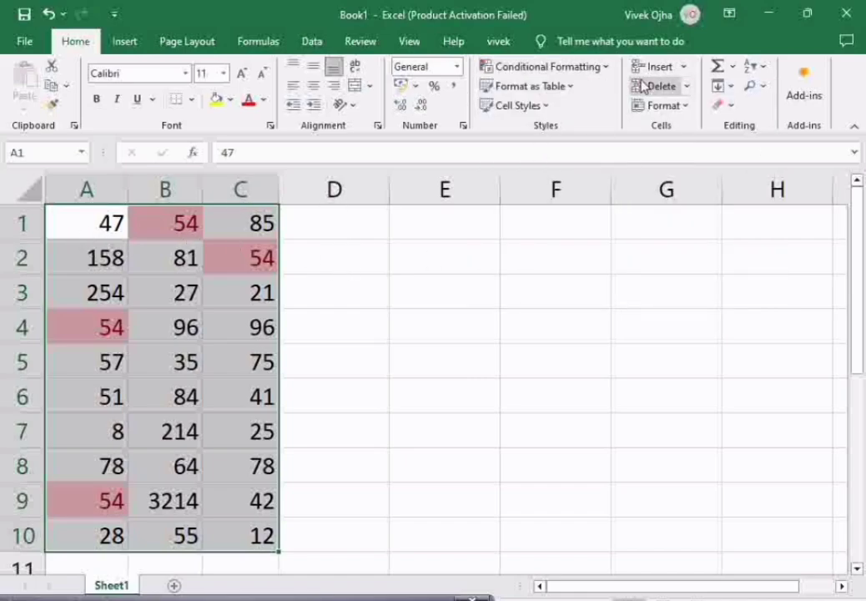
- Clear the Equal To highlight rule from the selected cells A1:C10 and deselect the block
left_click(607, 66)
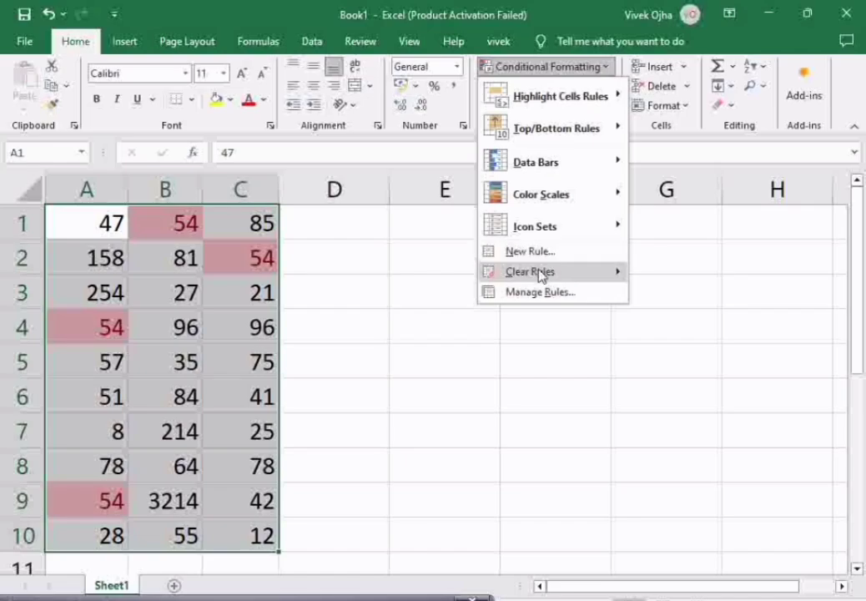
mouse_move(545, 272)
left_click(676, 275)
left_click(452, 349)
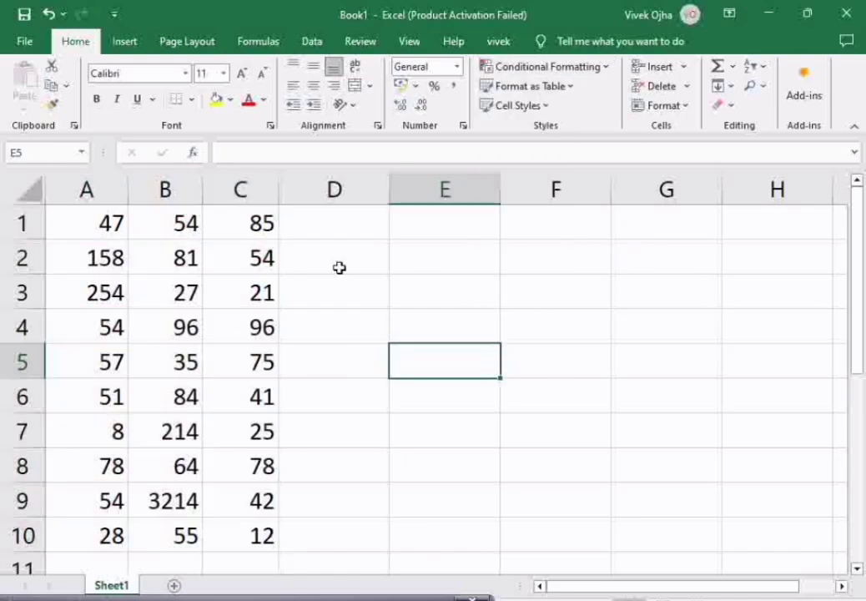
- Enter two different first names in cells D1 and D2
mouse_move(336, 232)
left_mouse_down()
mouse_move(346, 296)
mouse_move(343, 217)
left_mouse_up()
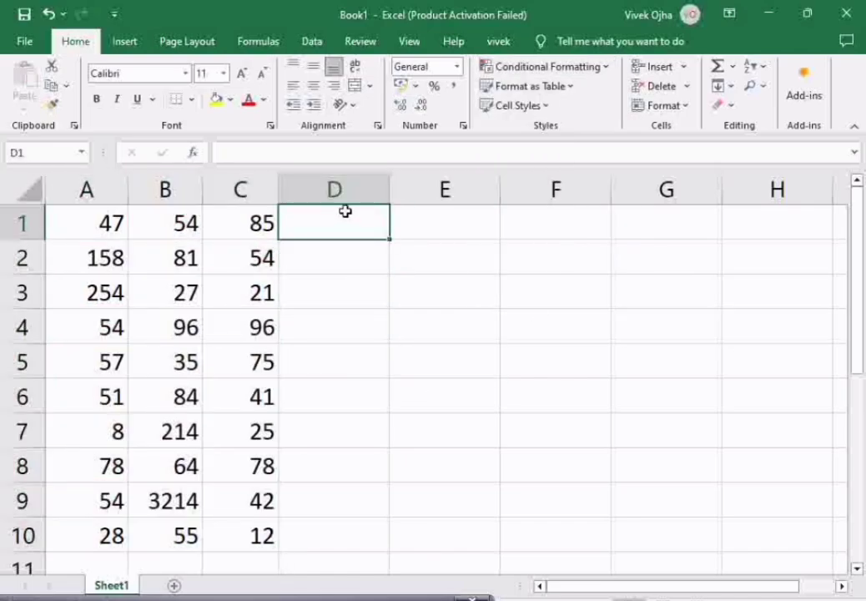
type("aman")
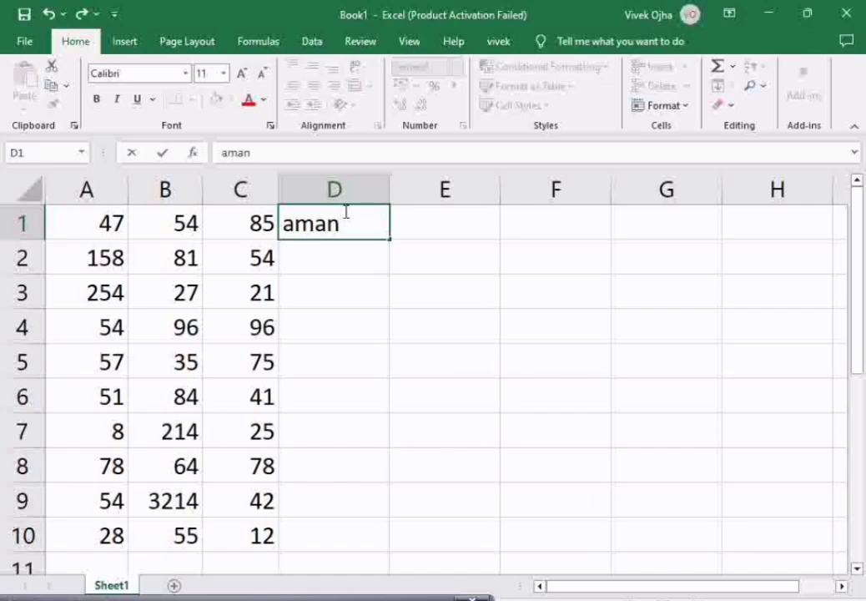
key("Return")
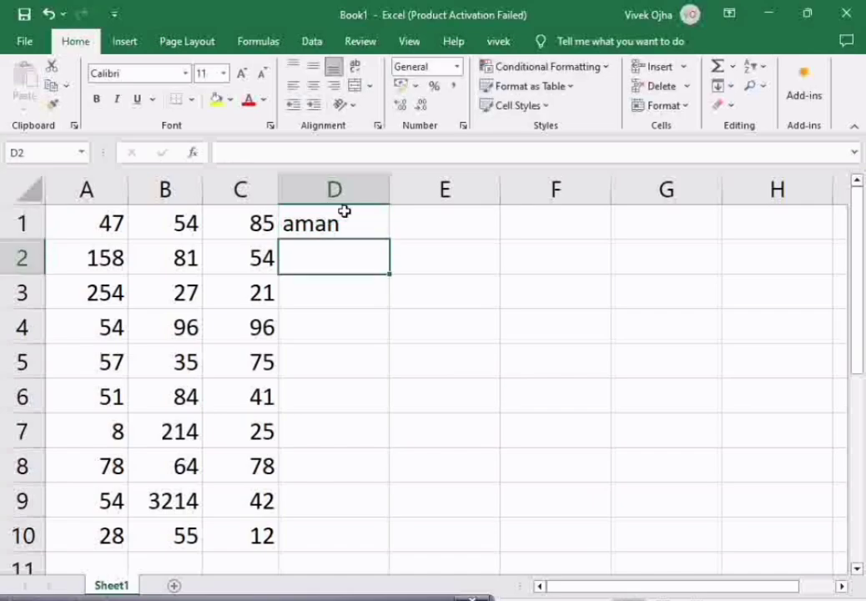
type("vivek")
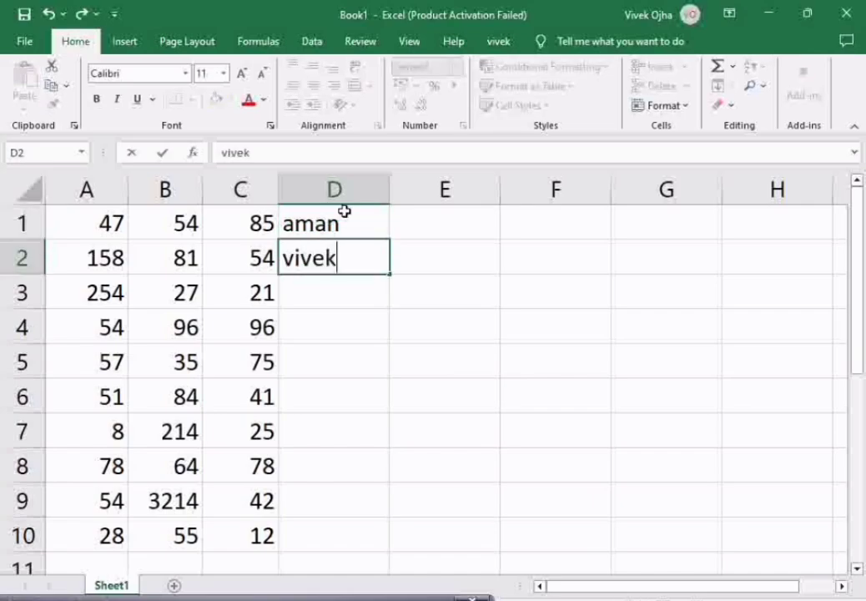
left_click(294, 319)
- Fill the first name in D1 down through D7 as a series and deselect the range
left_click(367, 232)
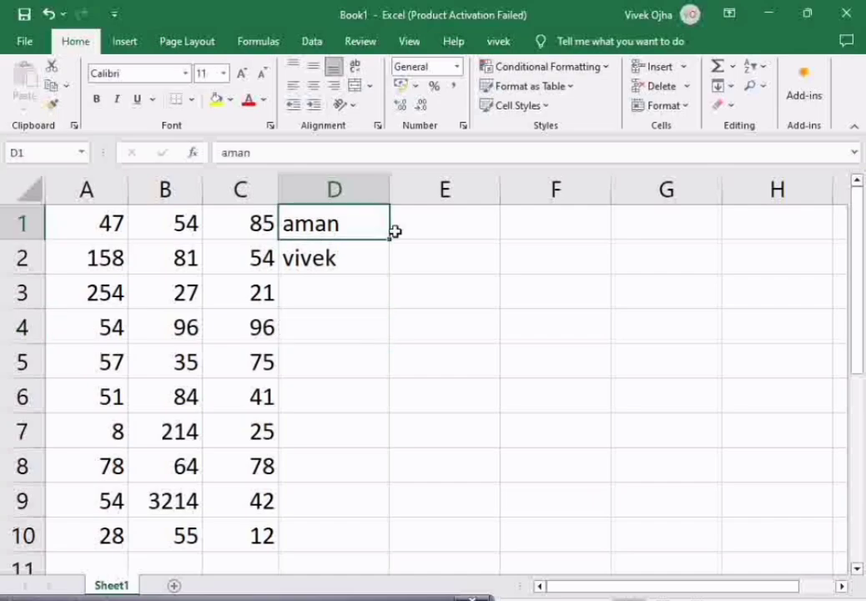
left_click_drag(387, 239, 389, 431)
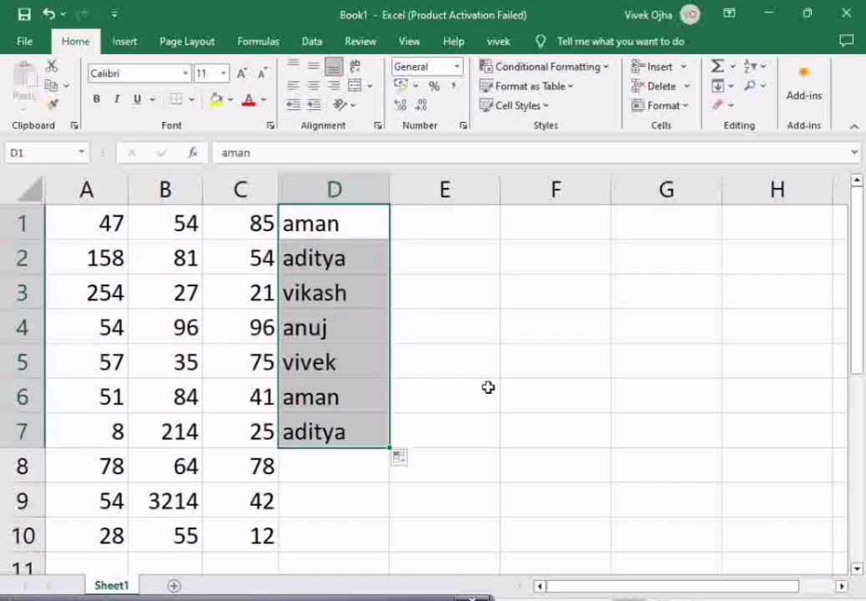
left_click(431, 223)
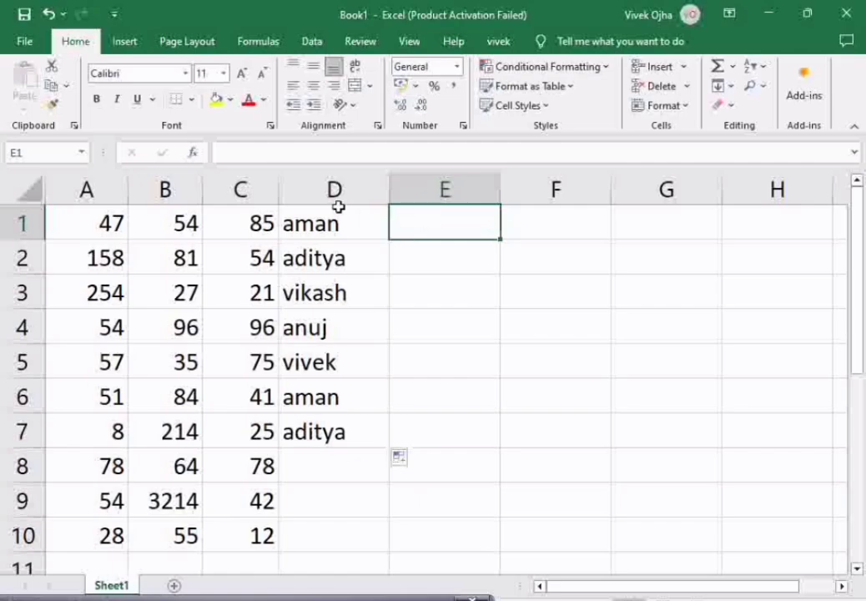
- Add a Text that Contains rule to A1:D10 for one of the listed first names, using Light Red Fill with Dark Red Text
left_click_drag(93, 218, 369, 513)
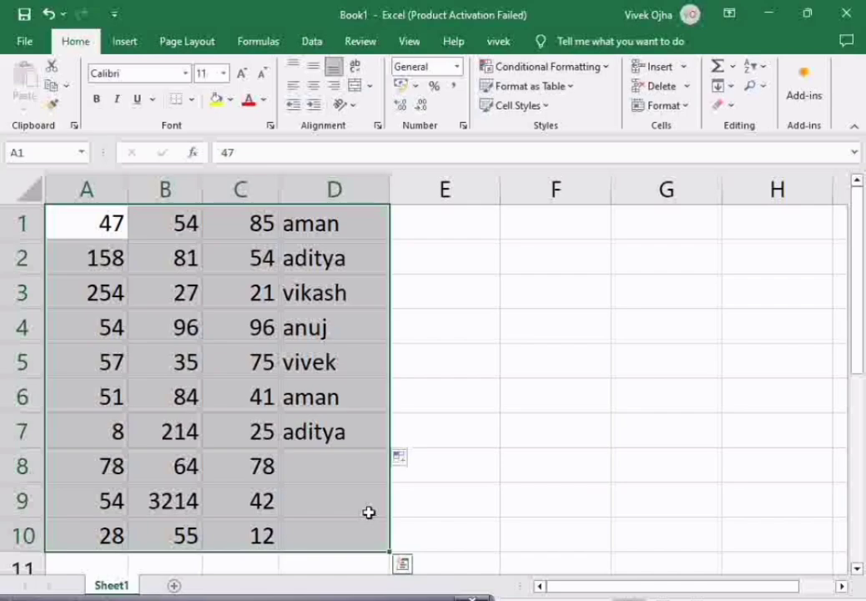
left_click(606, 67)
mouse_move(612, 100)
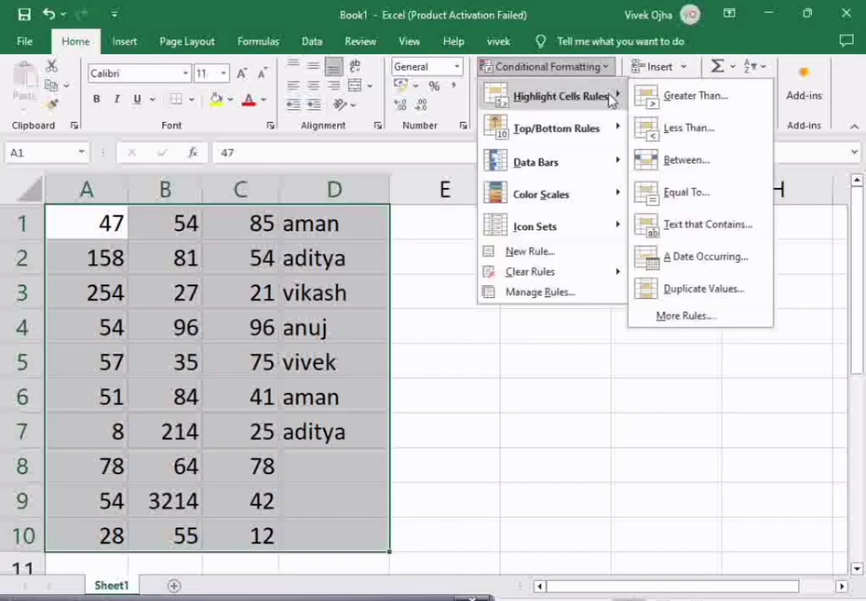
left_click(699, 225)
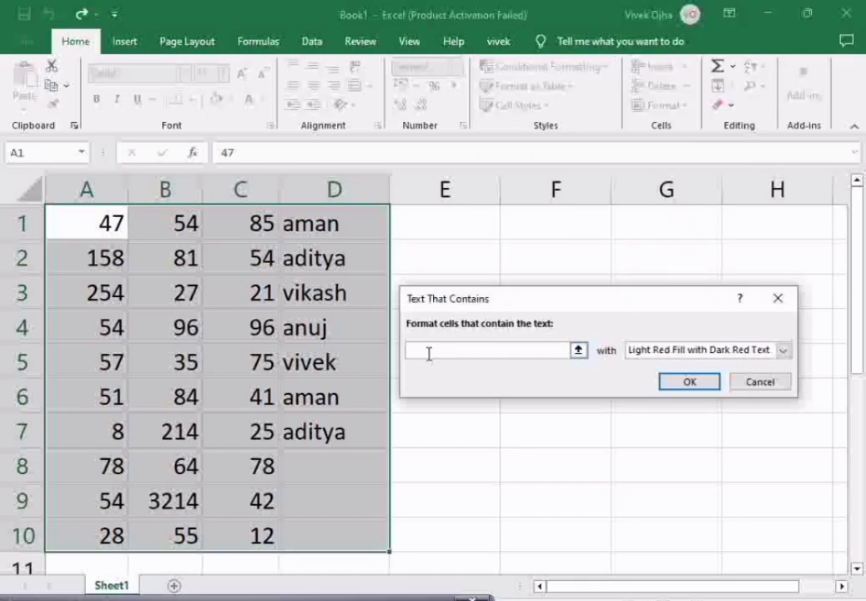
type("vivek")
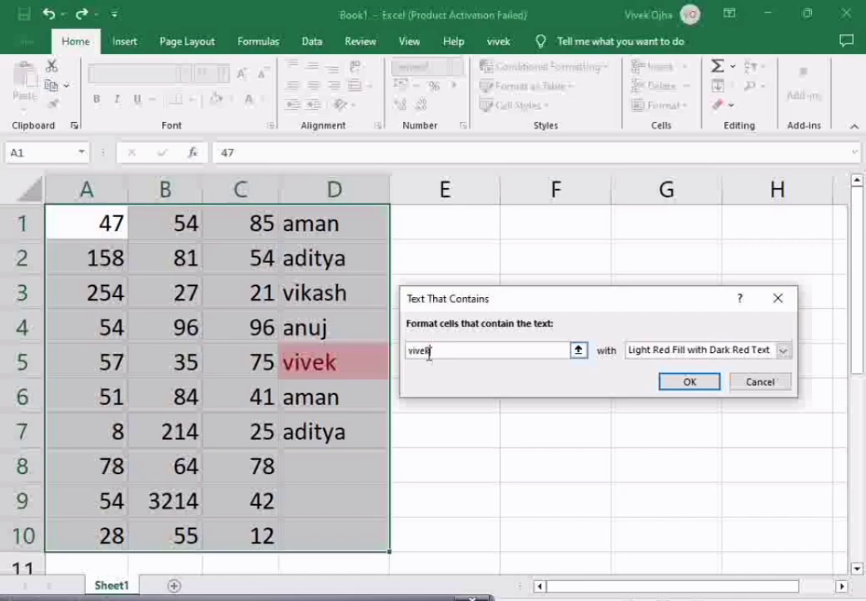
left_click(663, 381)
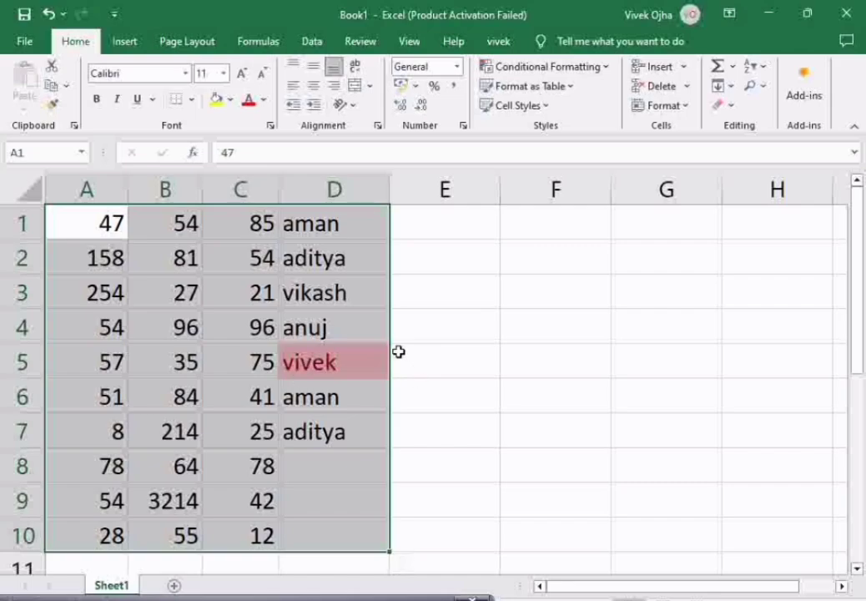
- Clear the Text that Contains highlight rule from the selected cells A1:D10
left_click(608, 67)
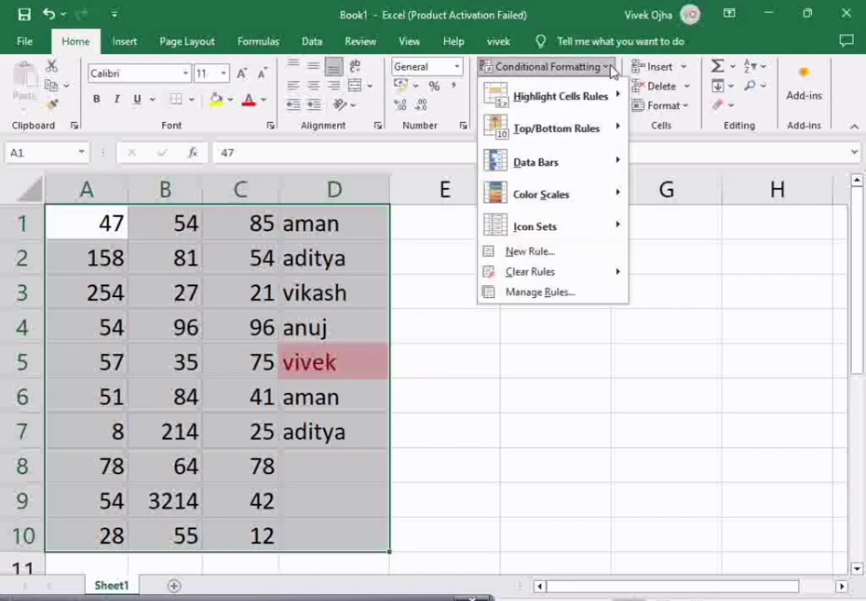
mouse_move(601, 103)
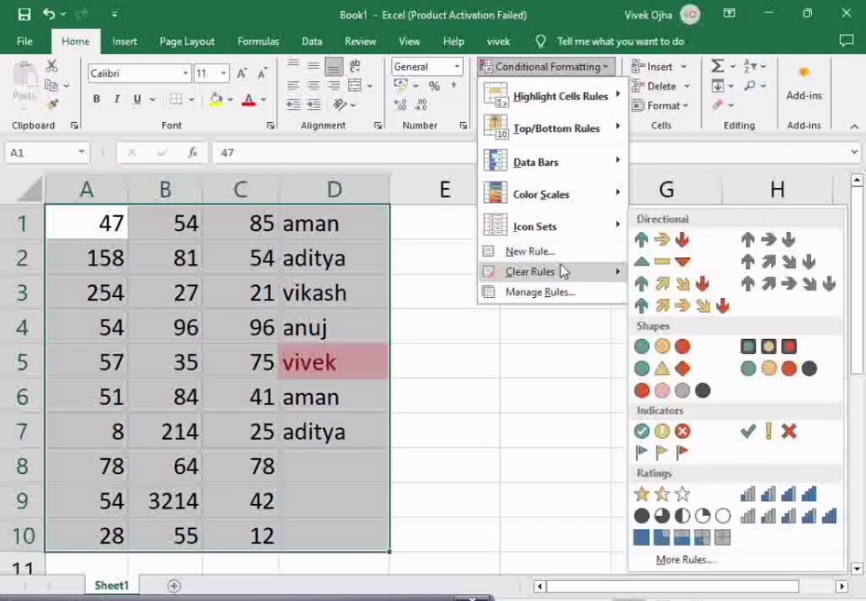
mouse_move(535, 271)
left_click(708, 278)
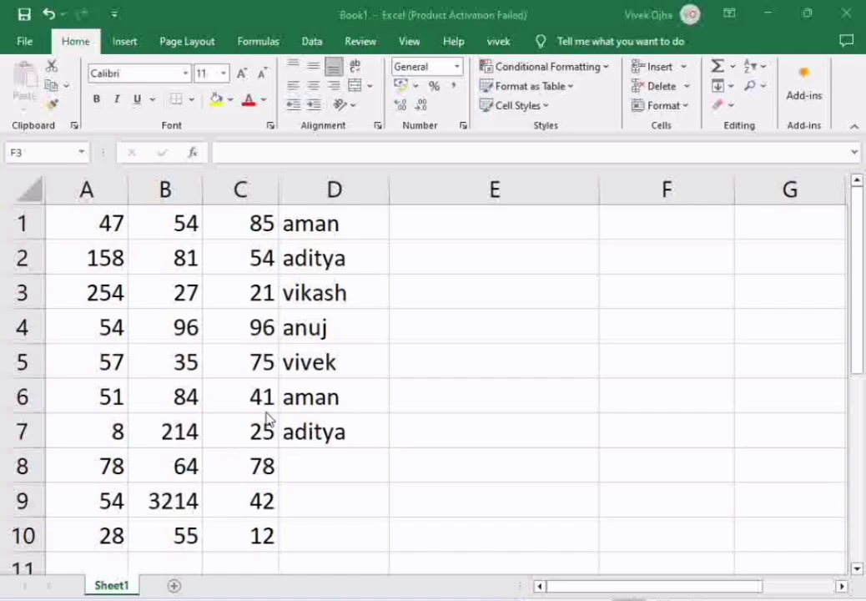
left_click(612, 70)
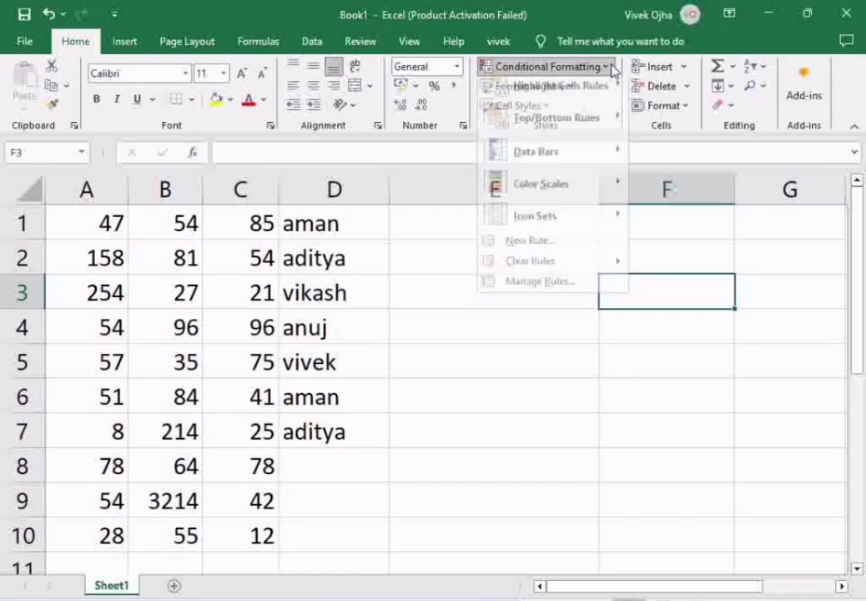
mouse_move(616, 91)
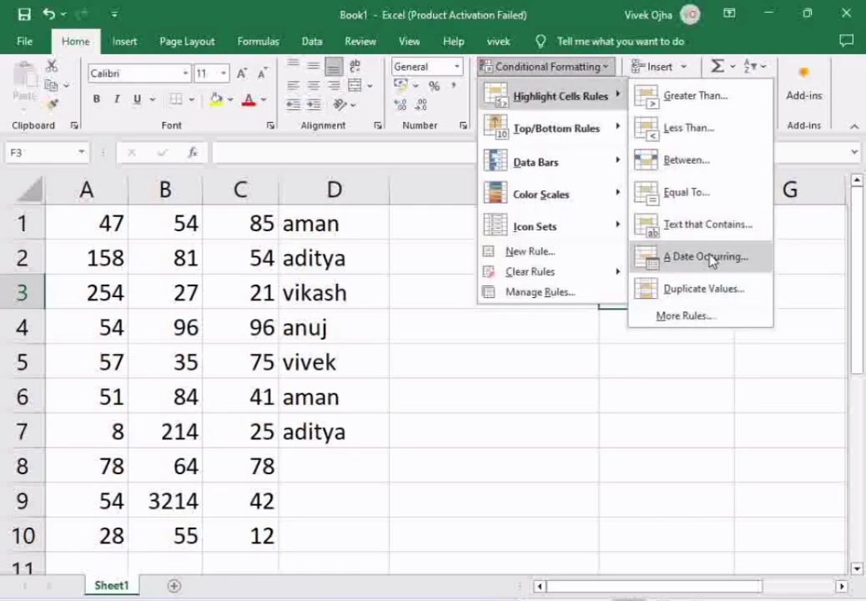
left_click(600, 317)
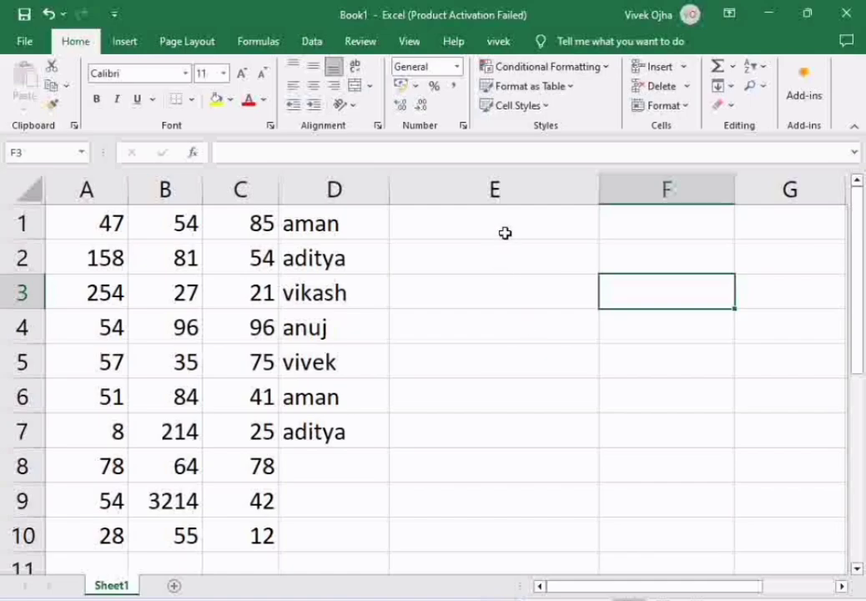
- Format the whole of column E with the Long Date number format
left_click(458, 72)
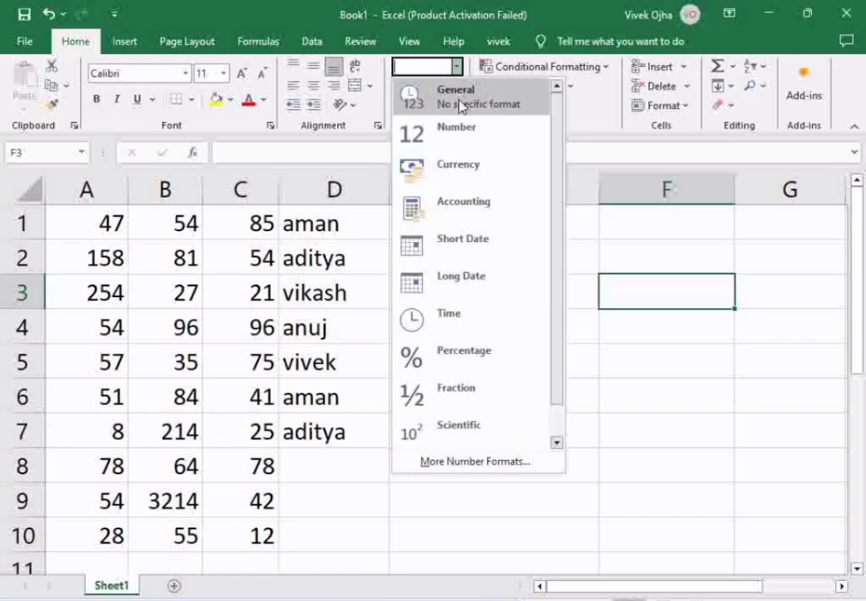
left_click(585, 191)
left_click(534, 175)
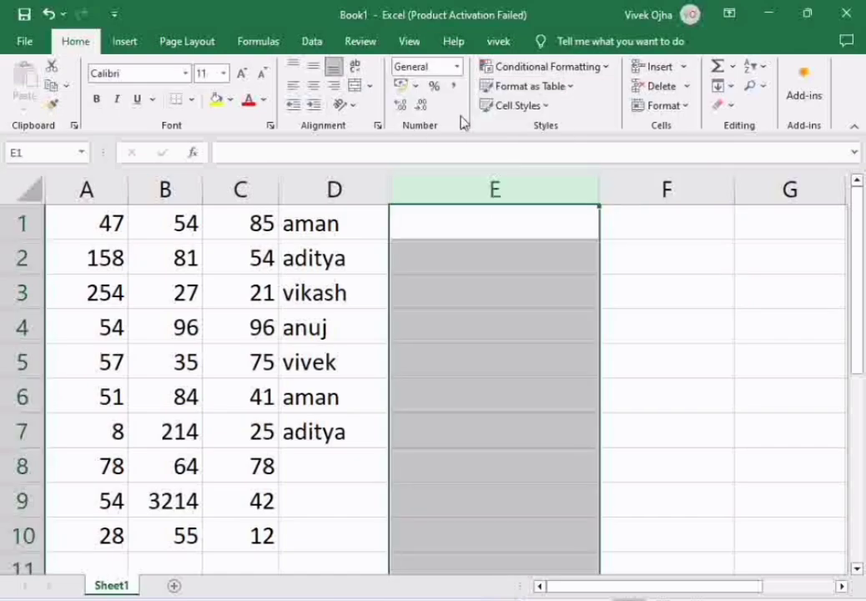
left_click(457, 67)
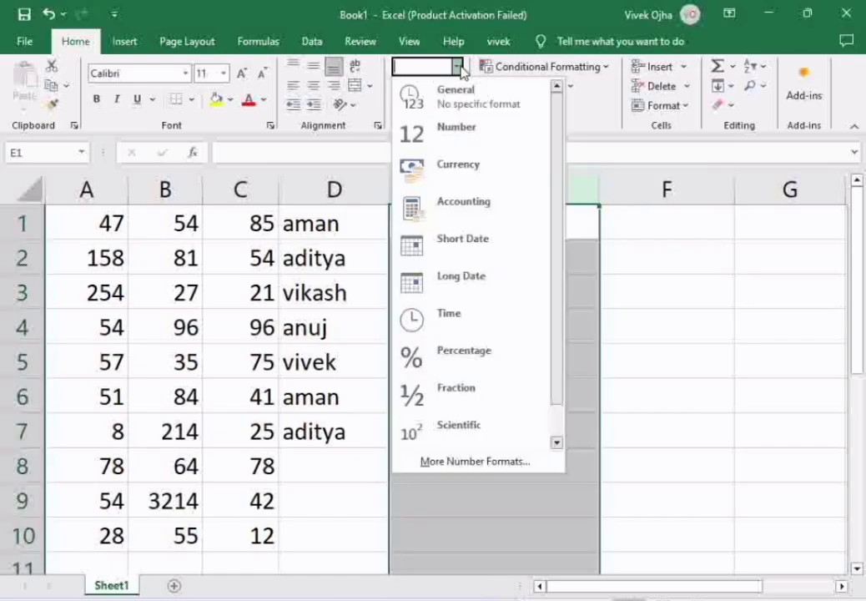
left_click(484, 276)
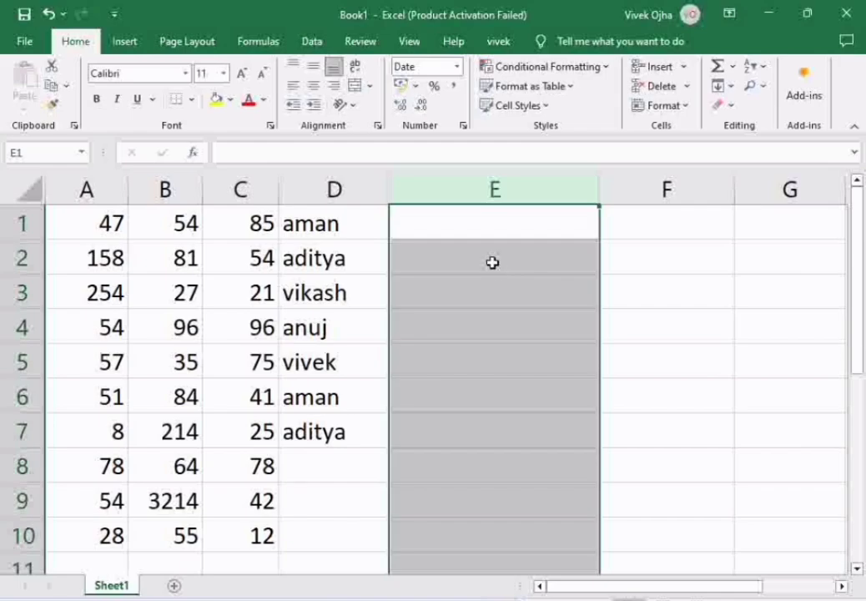
- Enter the date 18-08-2024 in E1 and fill it down through E10 as a daily series
left_click(475, 215)
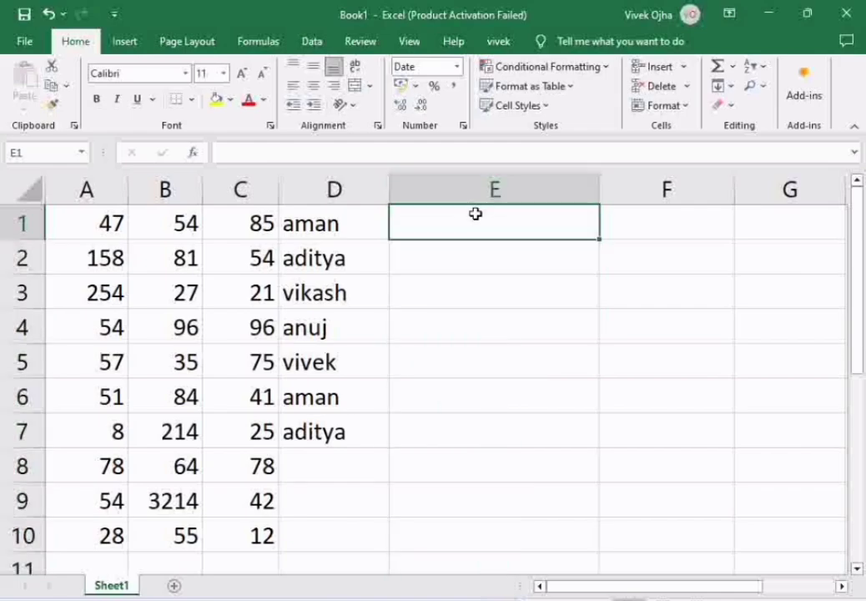
type("18-")
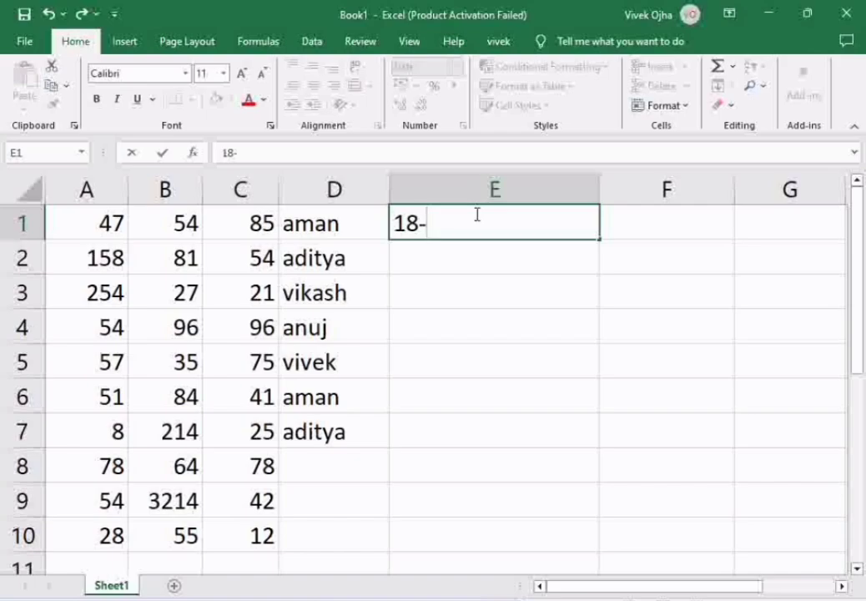
type("08-2024")
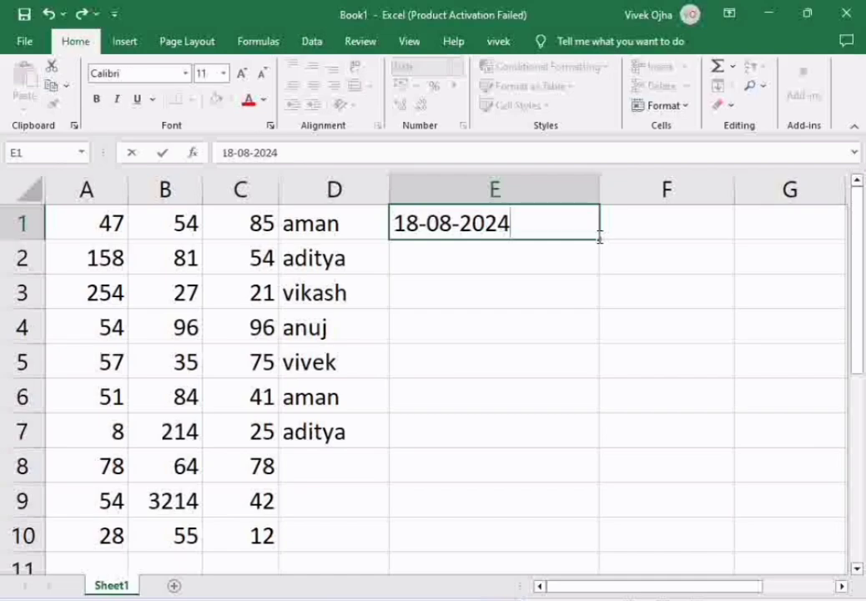
left_click_drag(601, 240, 602, 552)
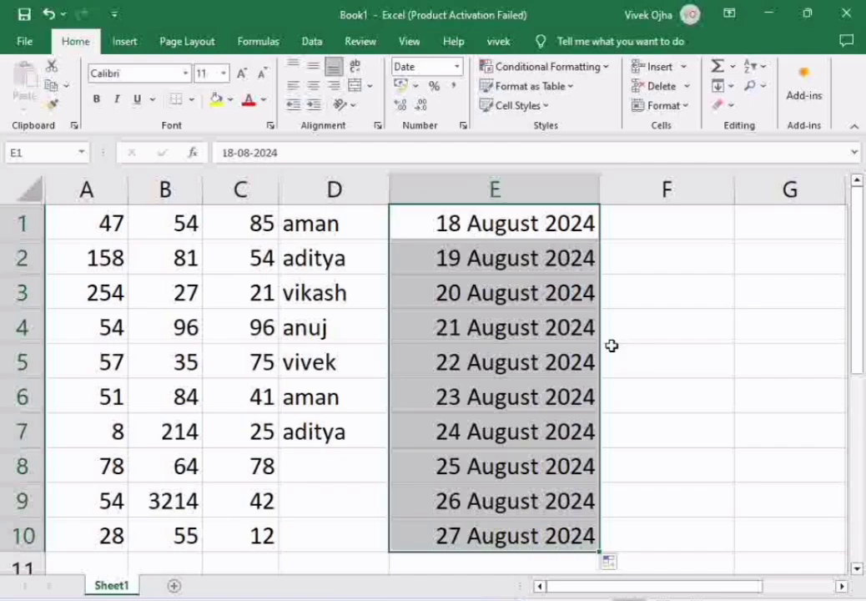
- Start an A Date Occurring highlight rule on E1:E10 and preview the Today and In the last 7 days periods
left_click(602, 68)
mouse_move(615, 103)
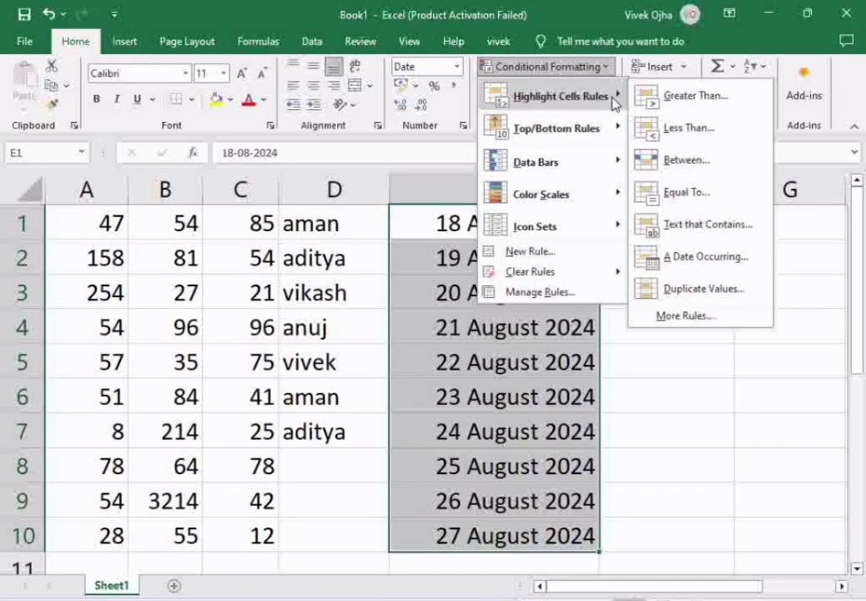
left_click(682, 259)
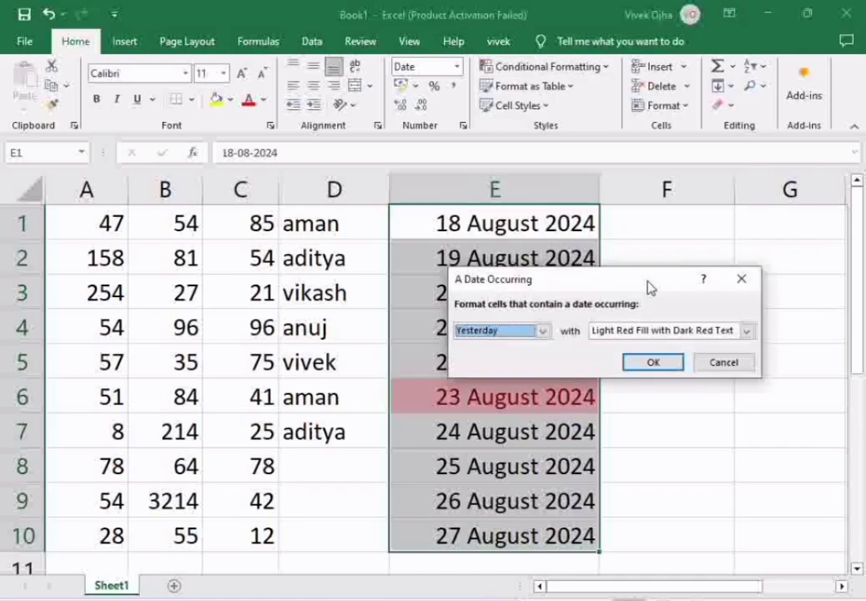
left_click(543, 330)
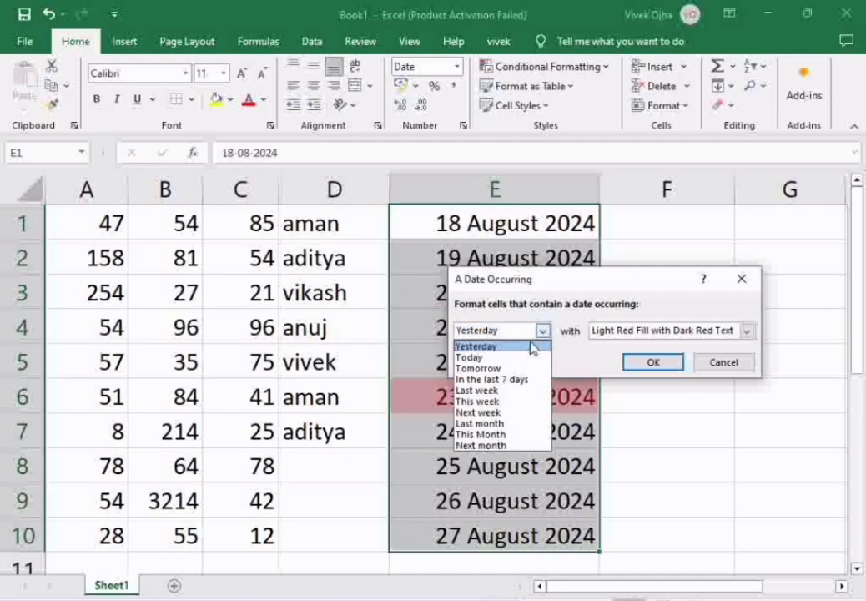
left_click(513, 357)
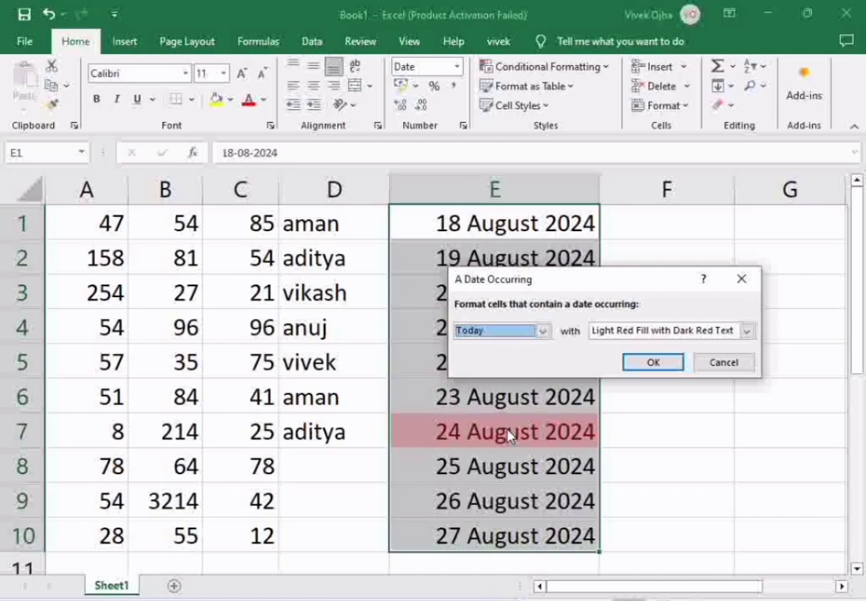
left_click(544, 330)
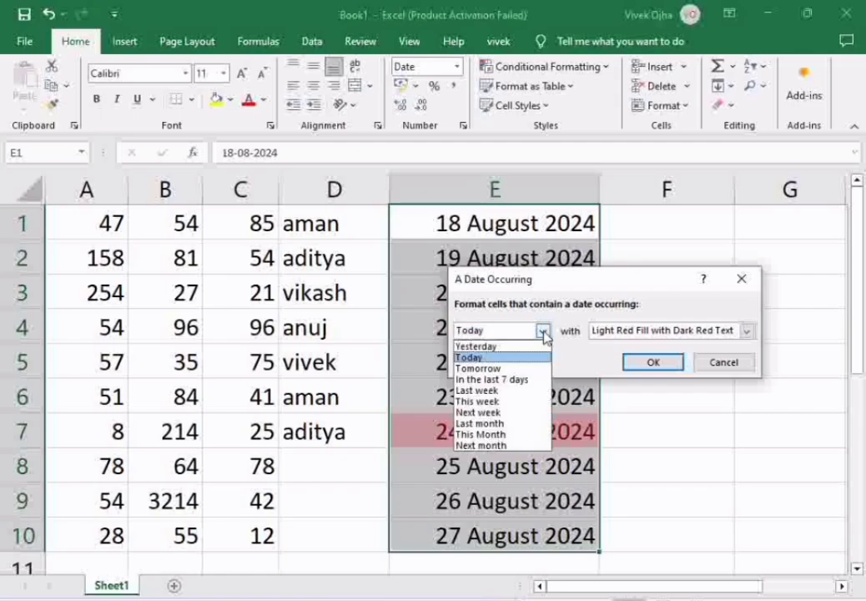
left_click(513, 380)
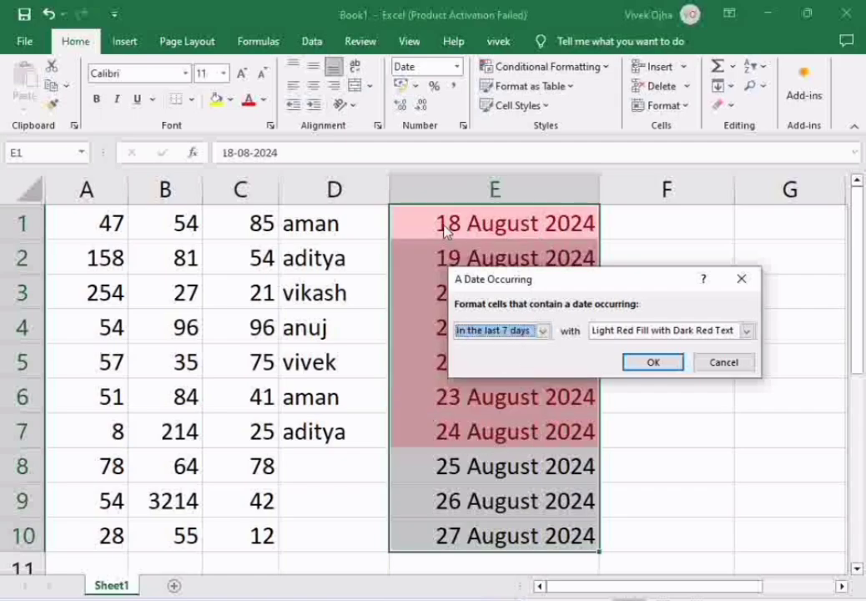
- Preview the date rule with the Today, Last week and Tomorrow periods, returning to Today
left_click(544, 330)
left_click(514, 358)
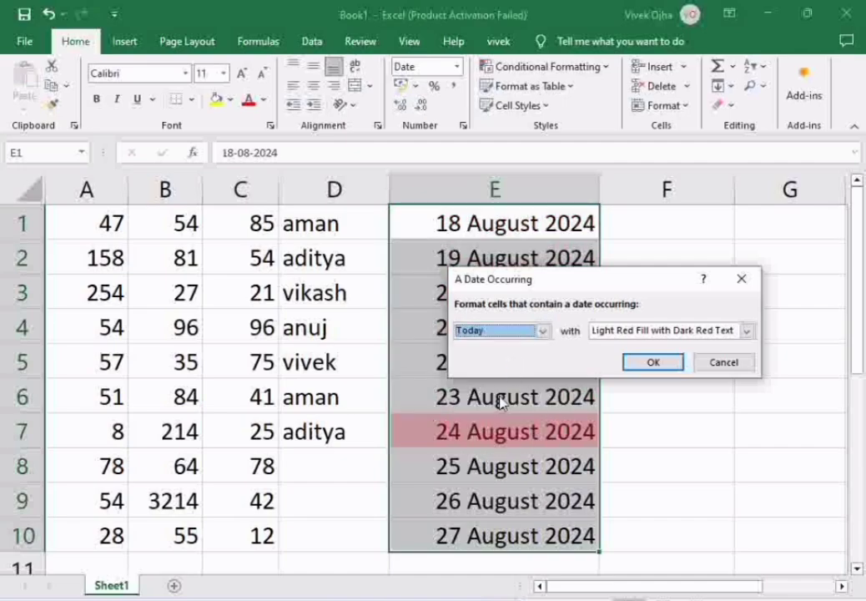
left_click(542, 332)
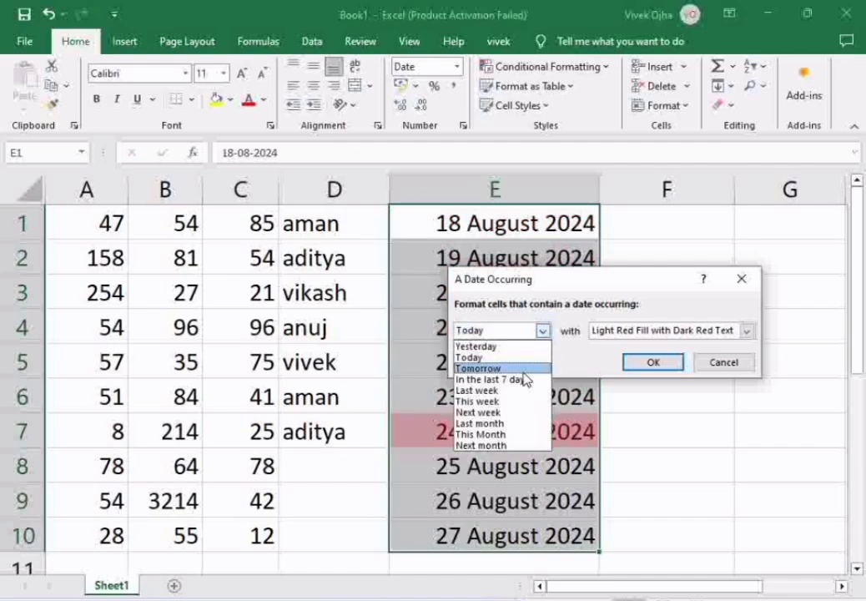
left_click(506, 390)
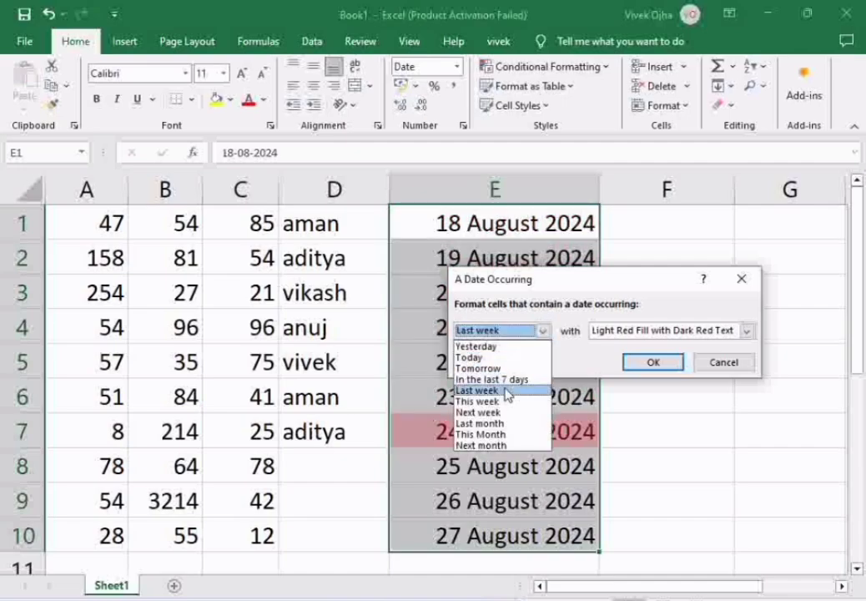
left_click(543, 330)
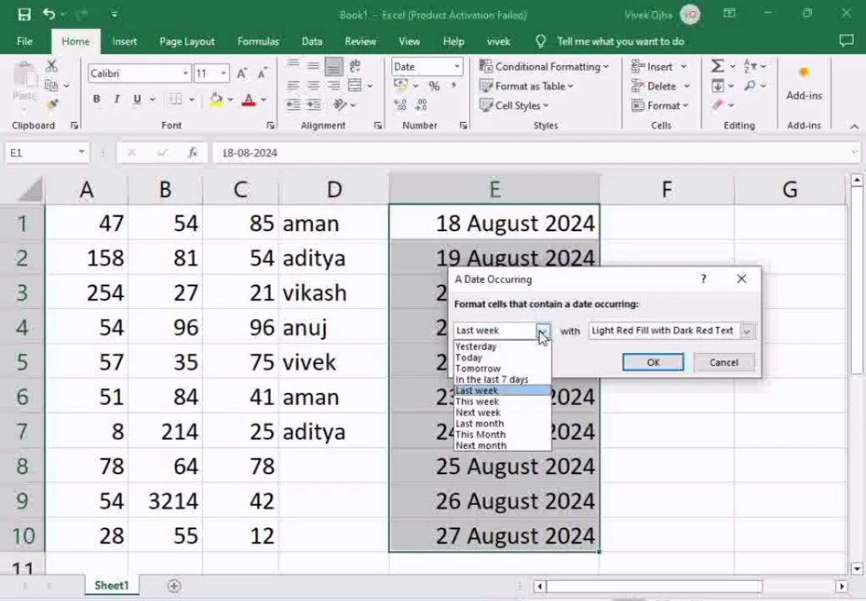
left_click(500, 368)
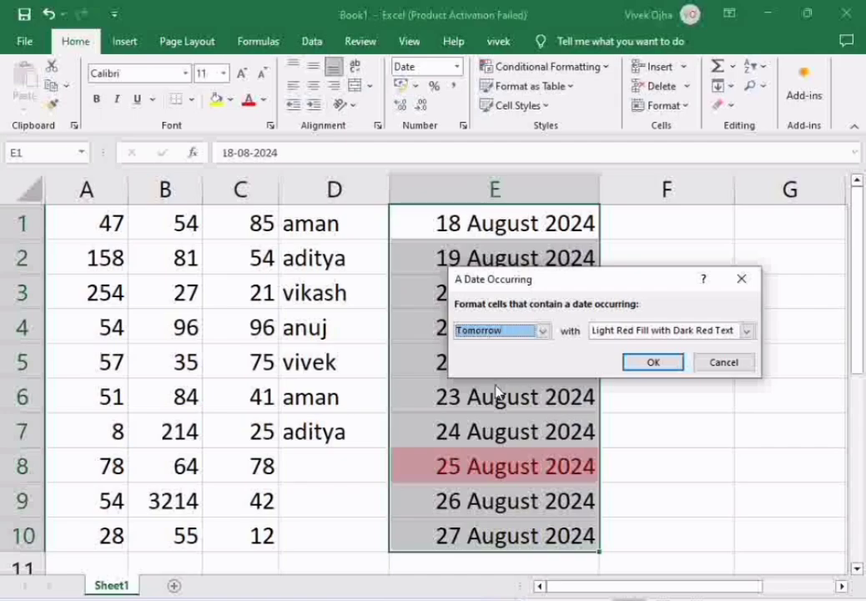
left_click(543, 331)
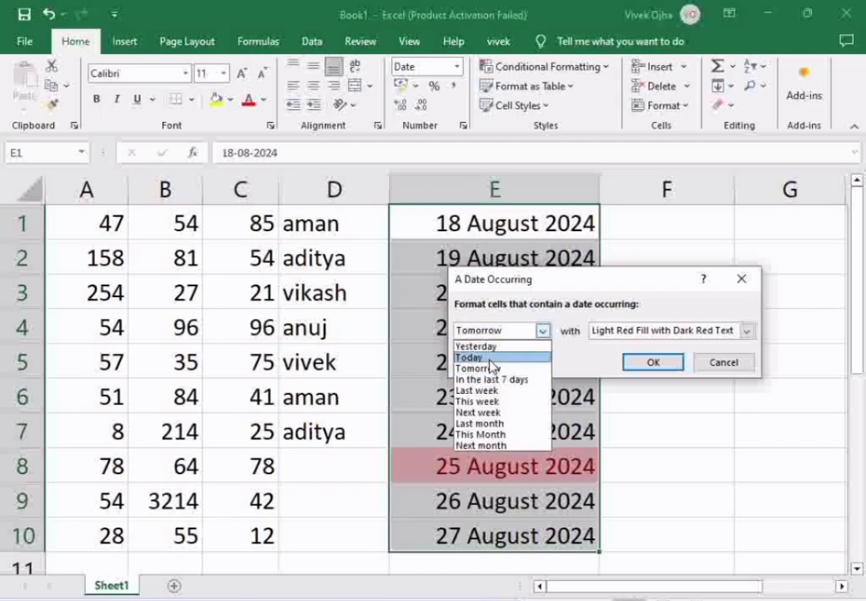
left_click(492, 357)
- Set the date rule's period to Tomorrow and apply it with Light Red Fill with Dark Red Text
left_click(543, 331)
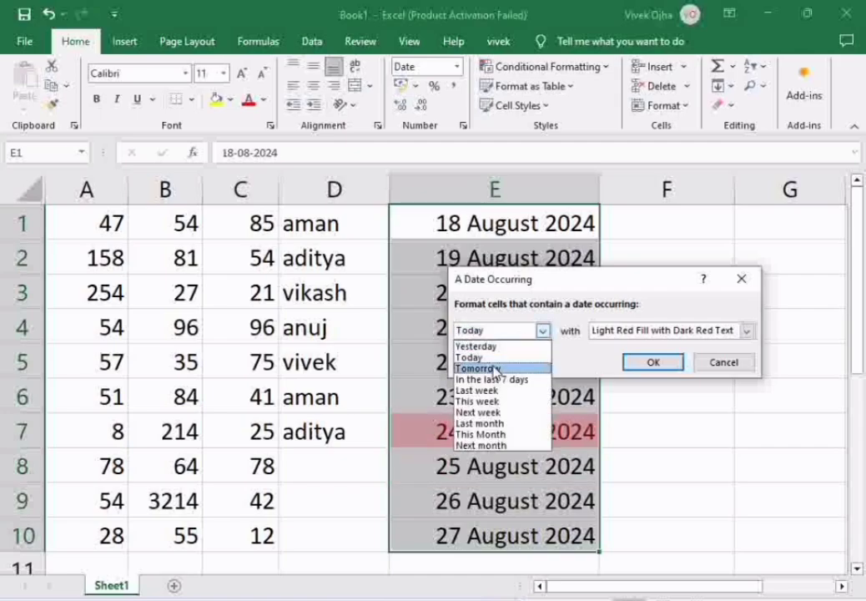
left_click(494, 369)
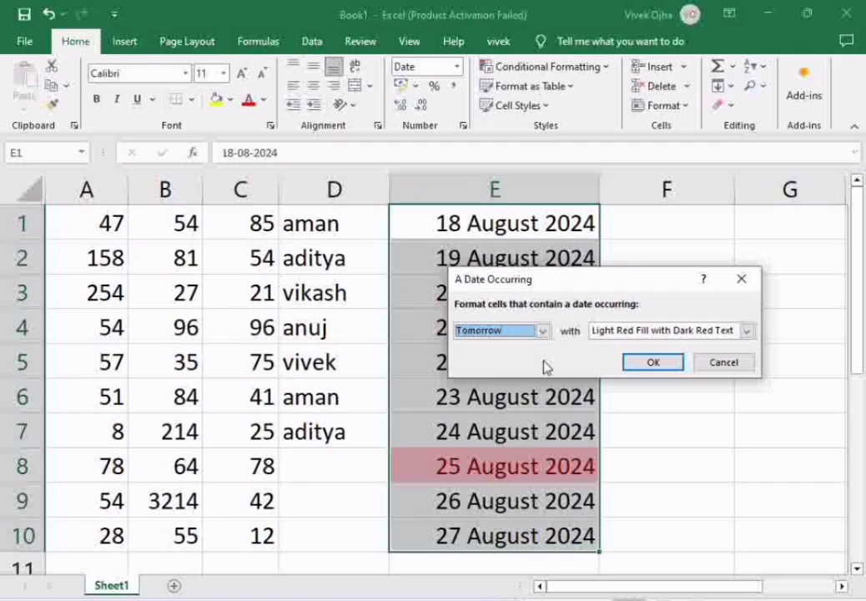
left_click(644, 366)
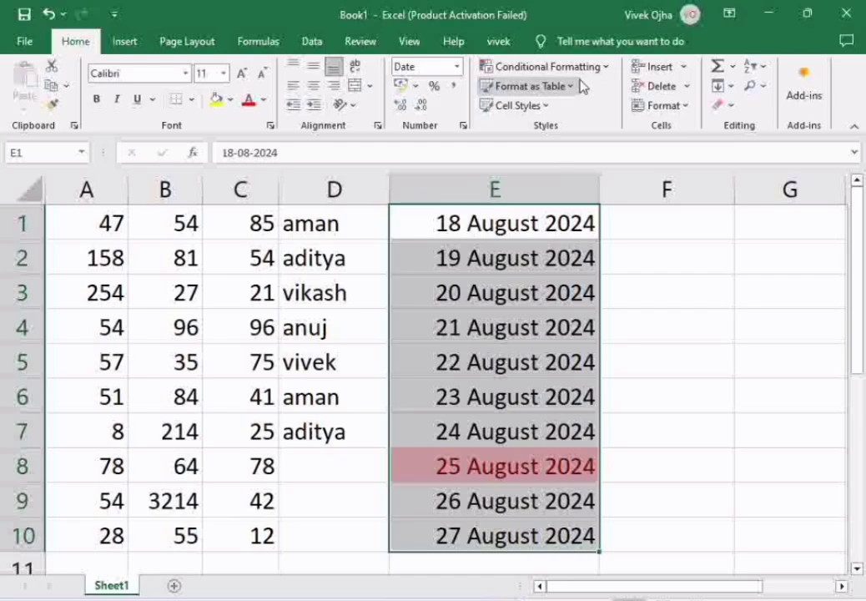
- Clear the date highlight rule from the selected cells E1:E10 and deselect the range
left_click(605, 68)
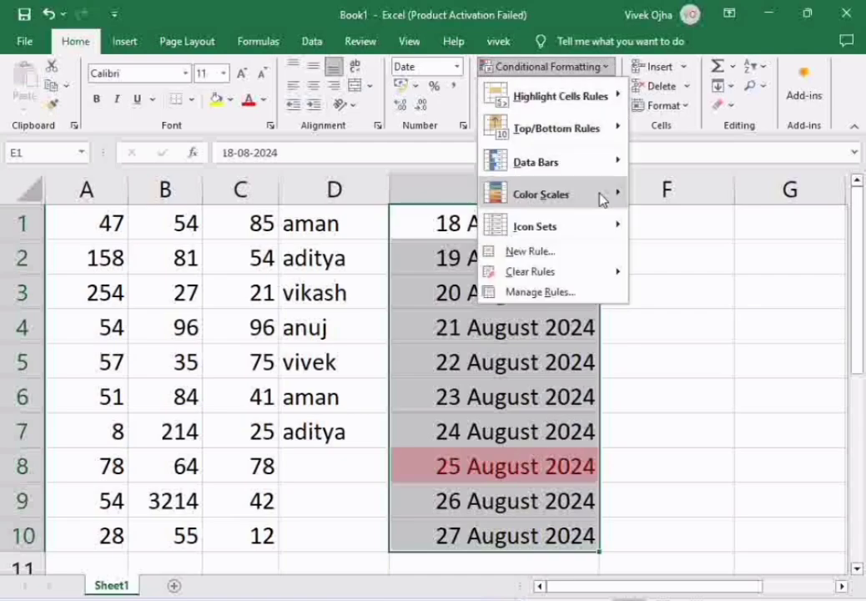
mouse_move(567, 241)
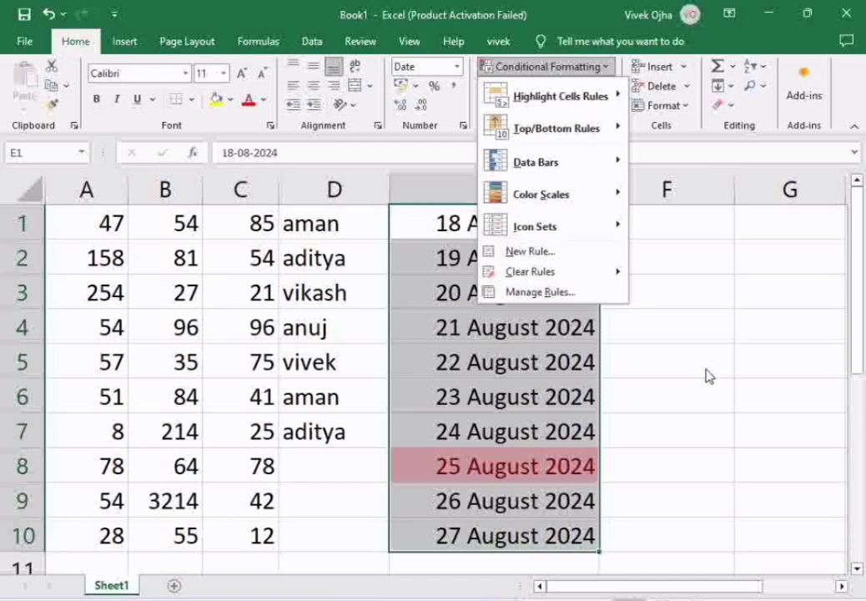
left_click(708, 372)
left_click(603, 67)
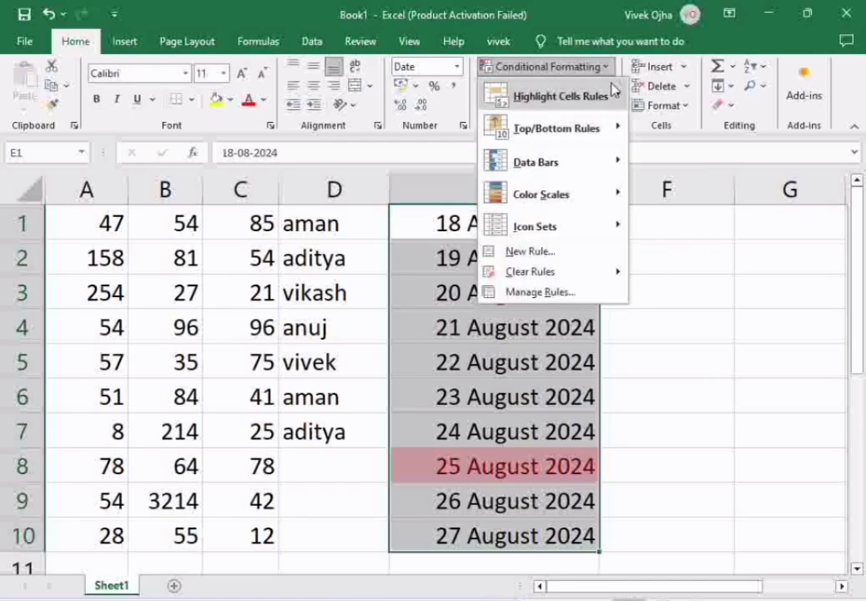
mouse_move(534, 272)
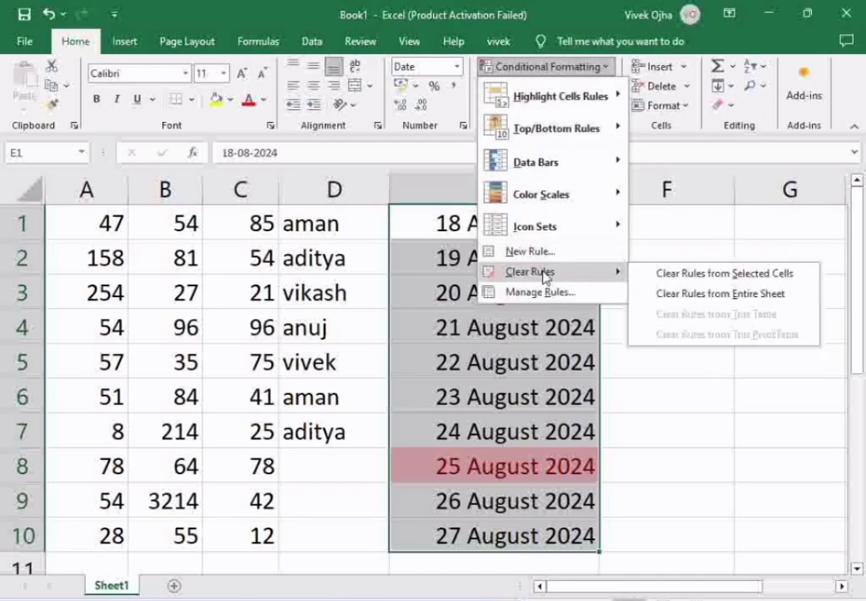
left_click(686, 273)
left_click(640, 288)
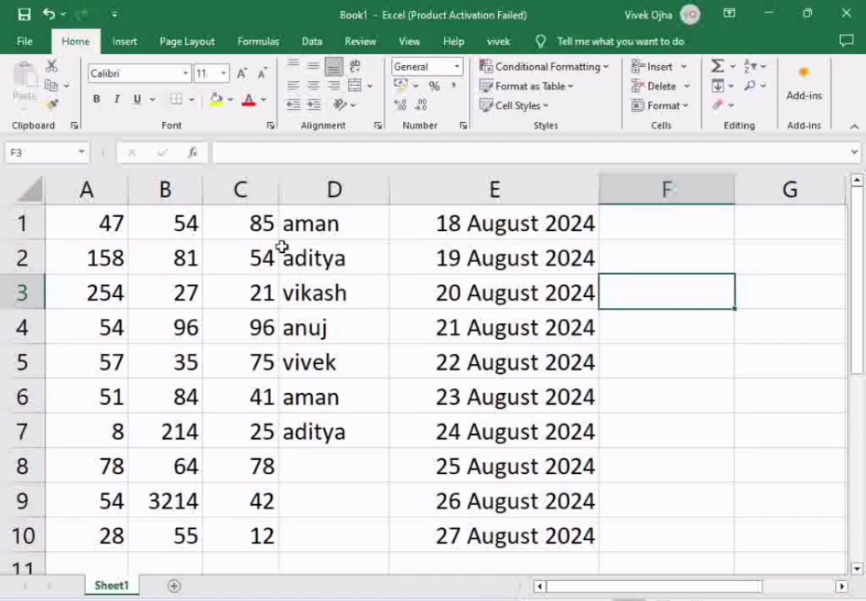
- Add a Duplicate Values highlight rule to A1:E10 using Light Red Fill with Dark Red Text
left_click(603, 67)
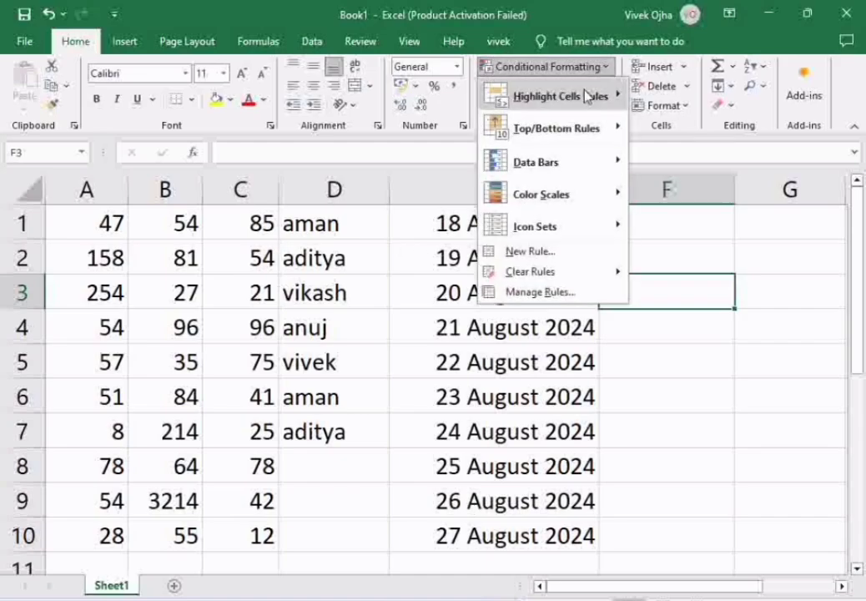
mouse_move(597, 95)
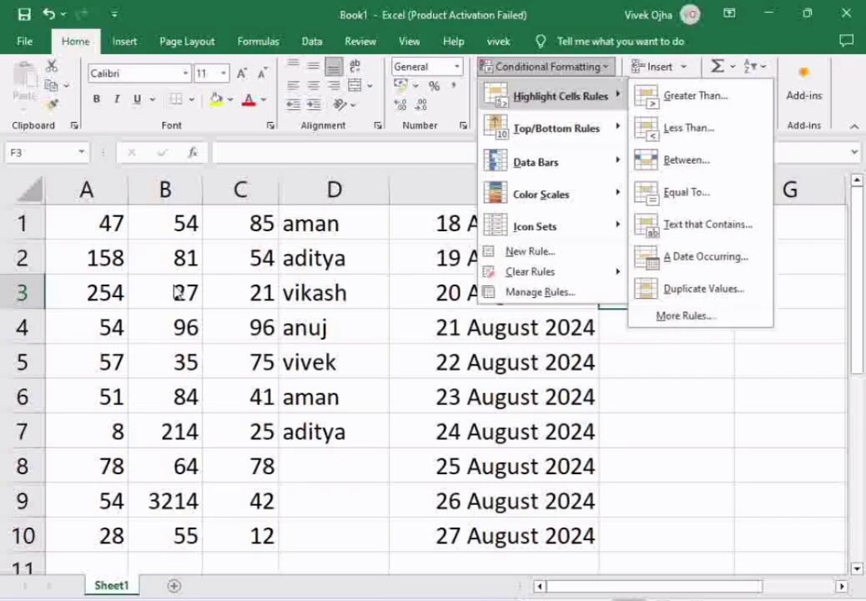
left_click(95, 230)
left_click_drag(94, 224, 547, 534)
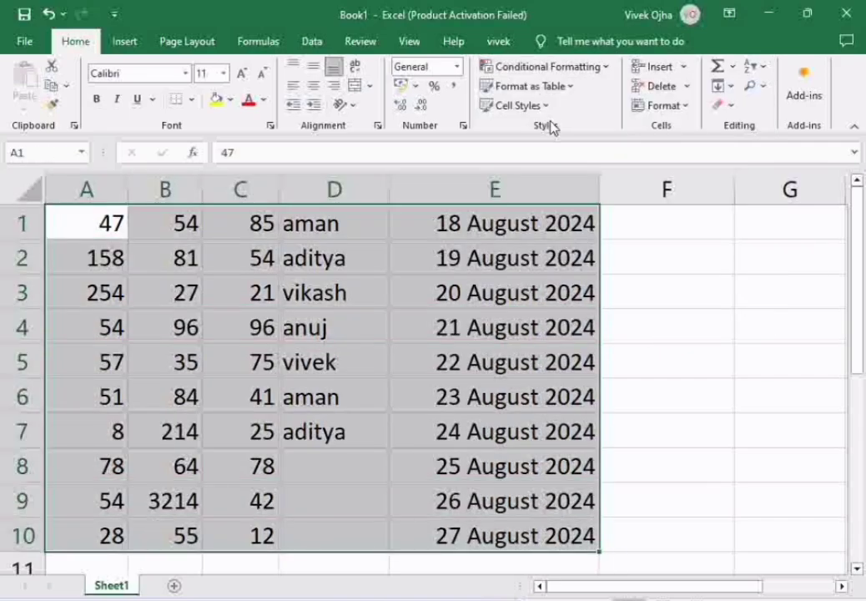
left_click(605, 72)
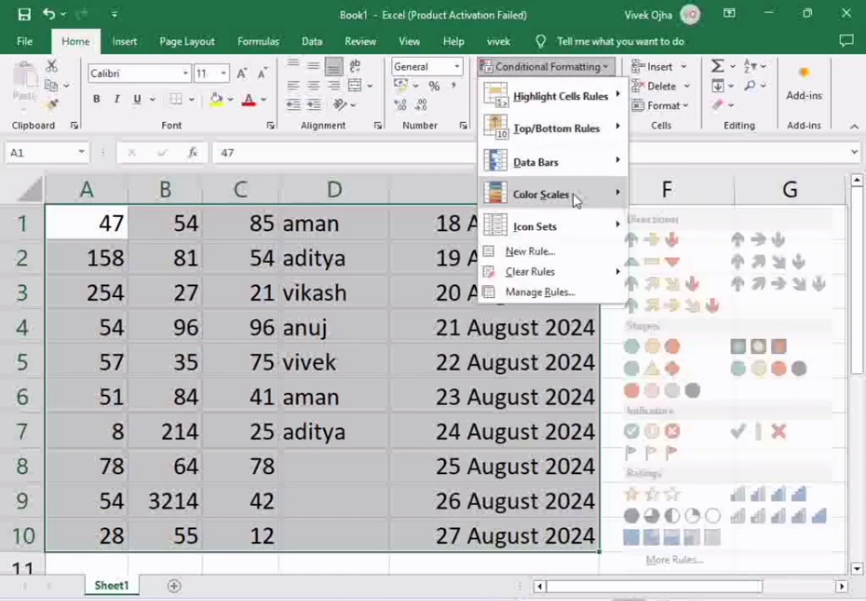
mouse_move(609, 101)
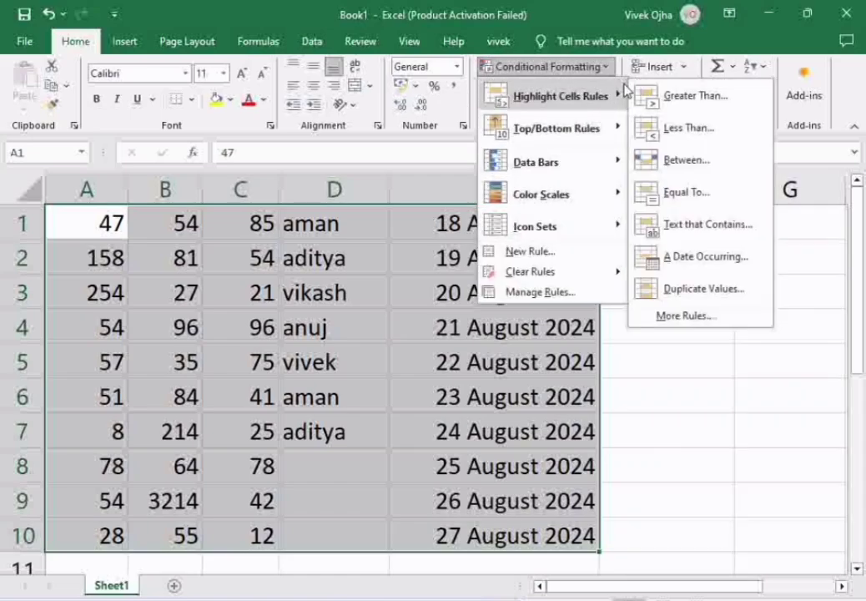
left_click(726, 289)
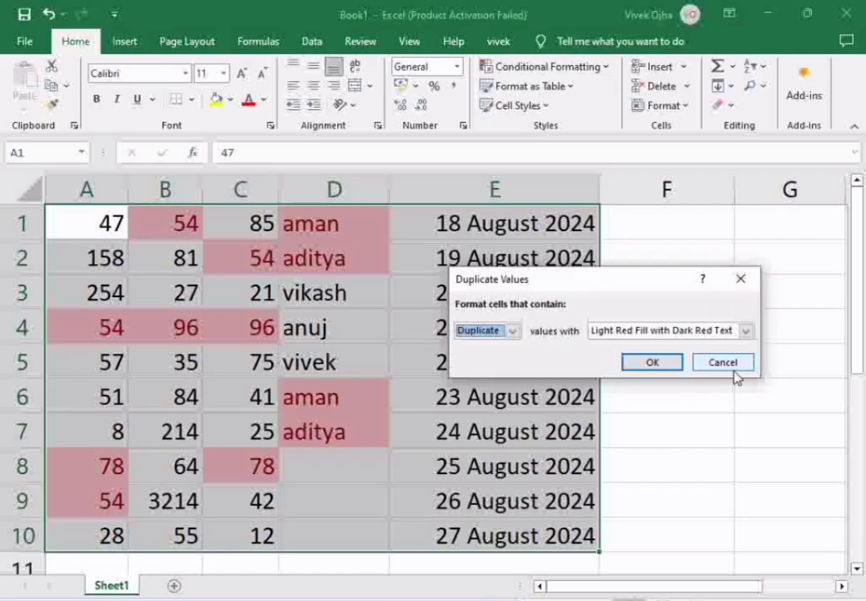
left_click(653, 362)
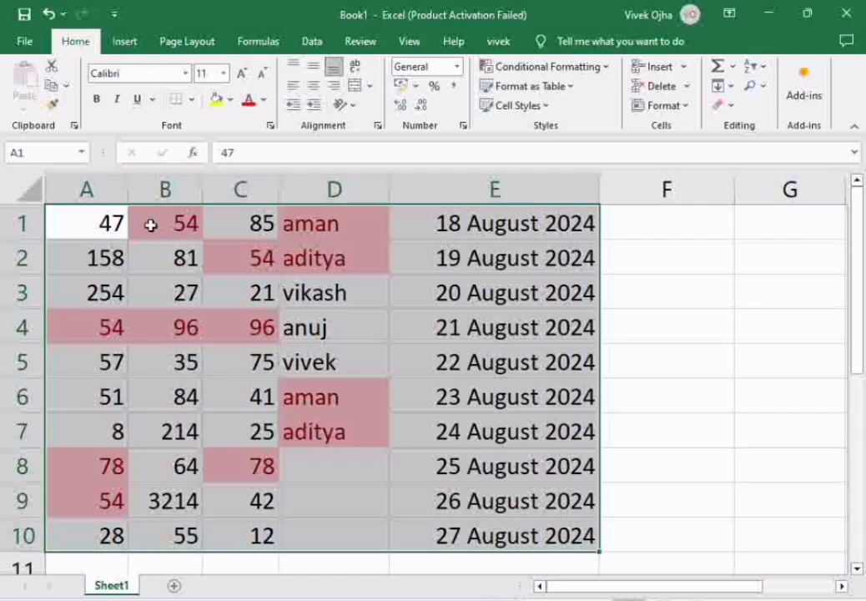
left_click(600, 67)
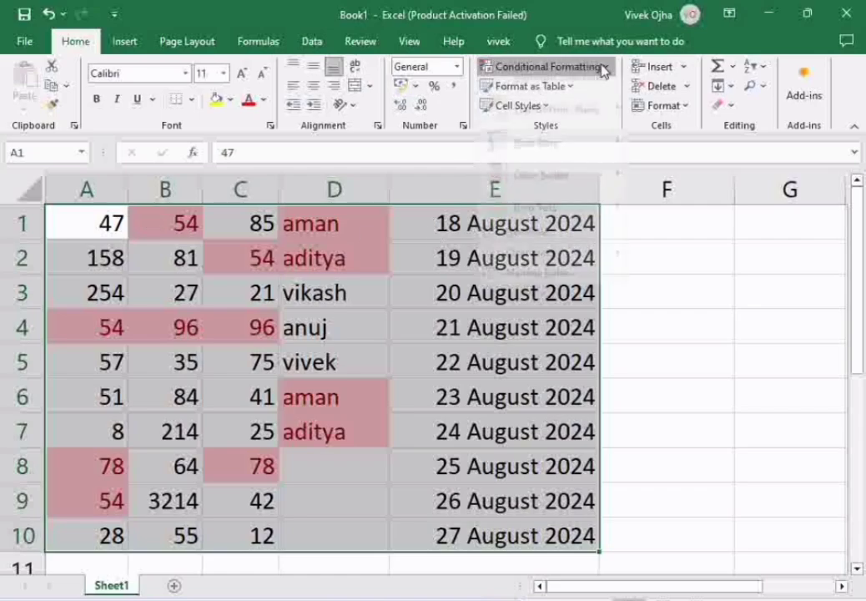
left_click(551, 250)
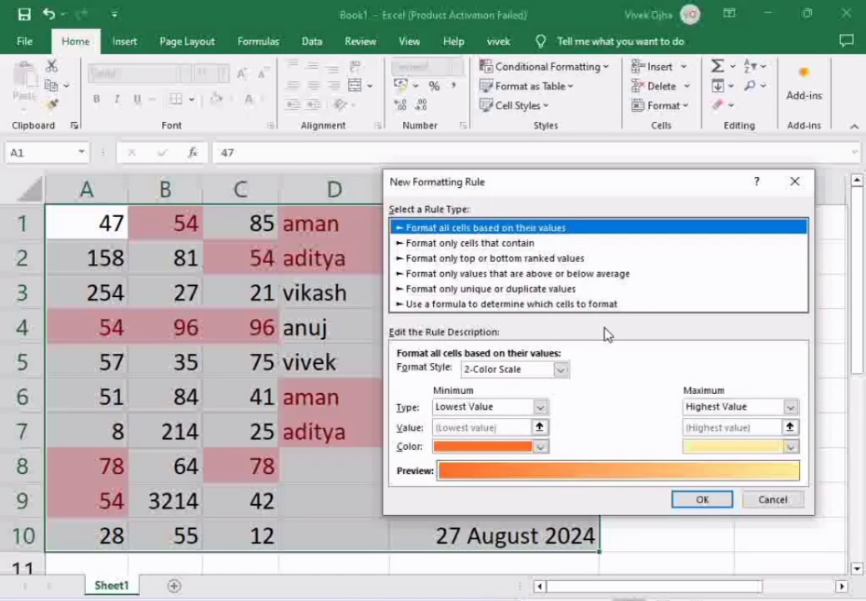
left_click(795, 181)
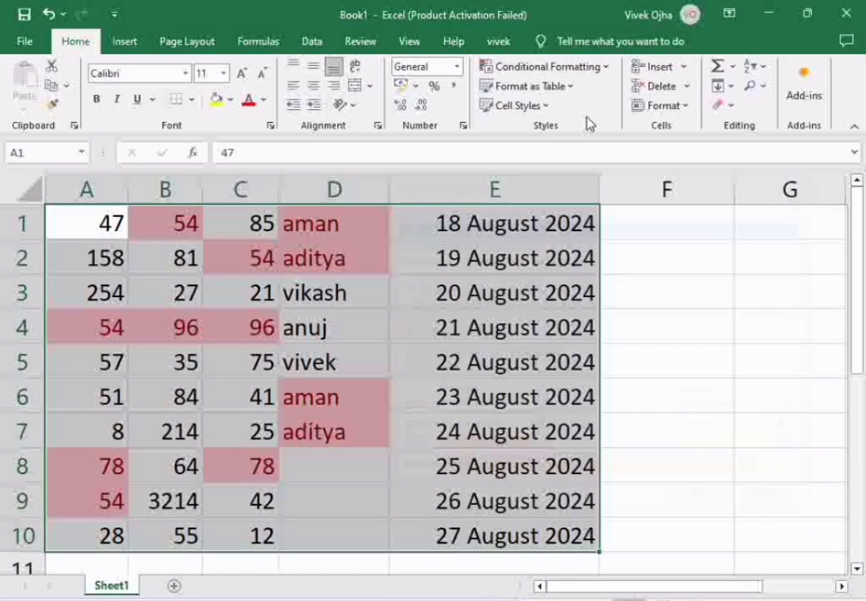
- Clear the duplicate values rule from the selected cells A1:E10
left_click(607, 70)
mouse_move(572, 273)
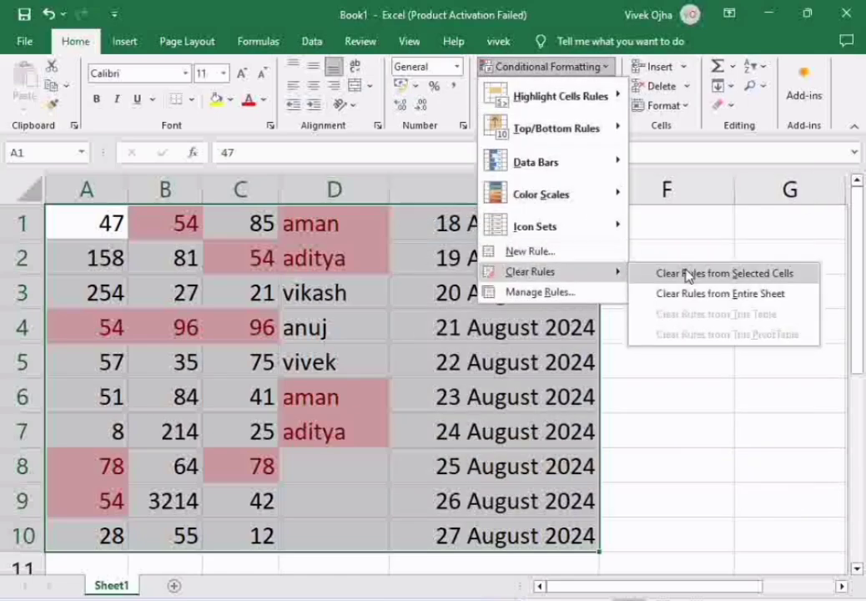
left_click(685, 272)
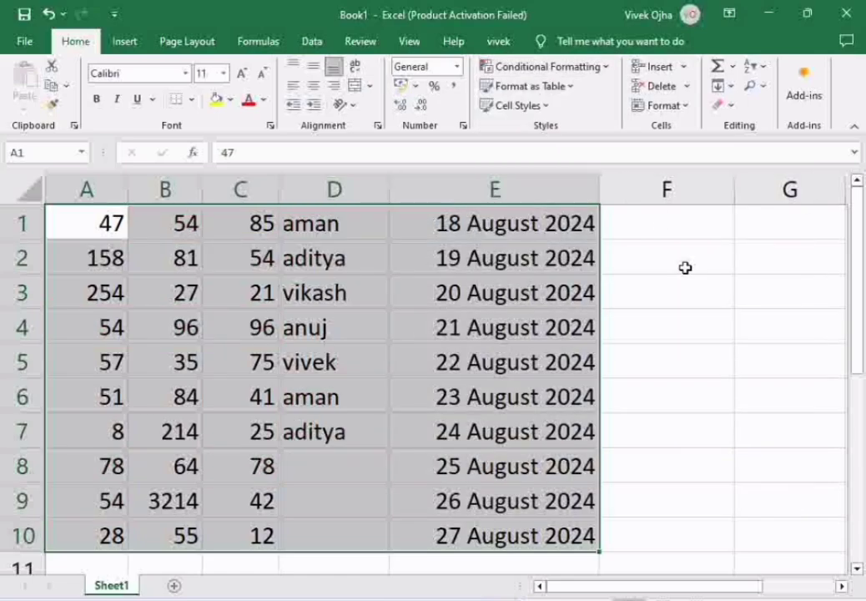
- Add a Duplicate Values highlight rule to A1:E10 that formats Unique values with Light Red Fill with Dark Red Text
left_click(610, 71)
mouse_move(588, 110)
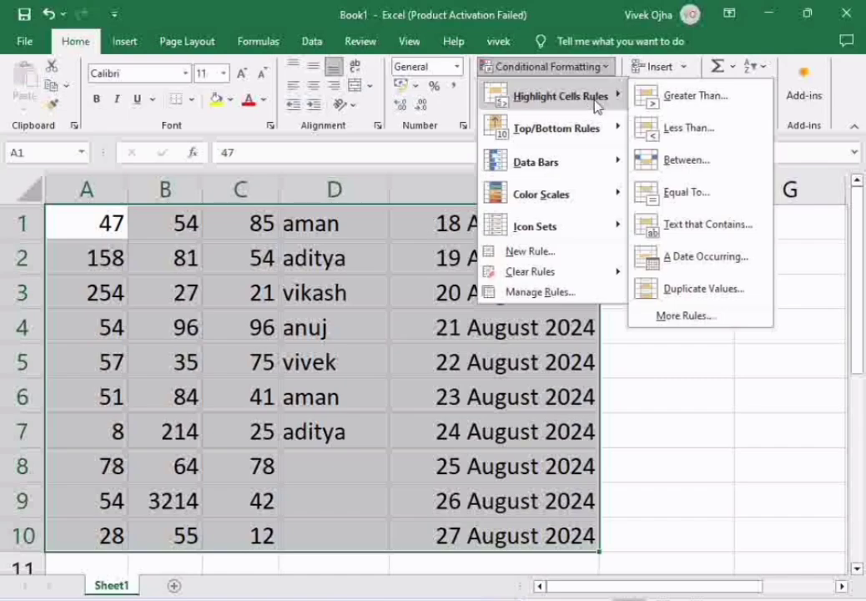
left_click(690, 290)
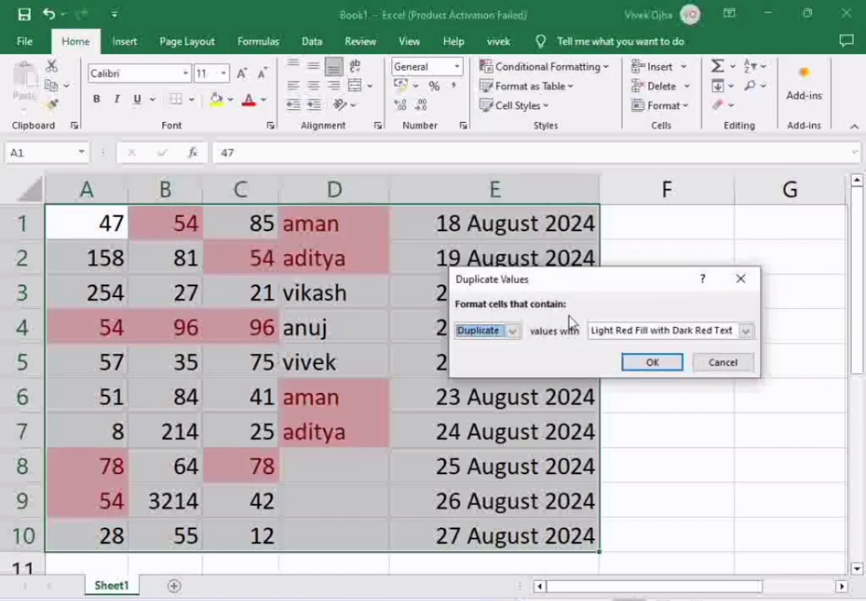
left_click(512, 330)
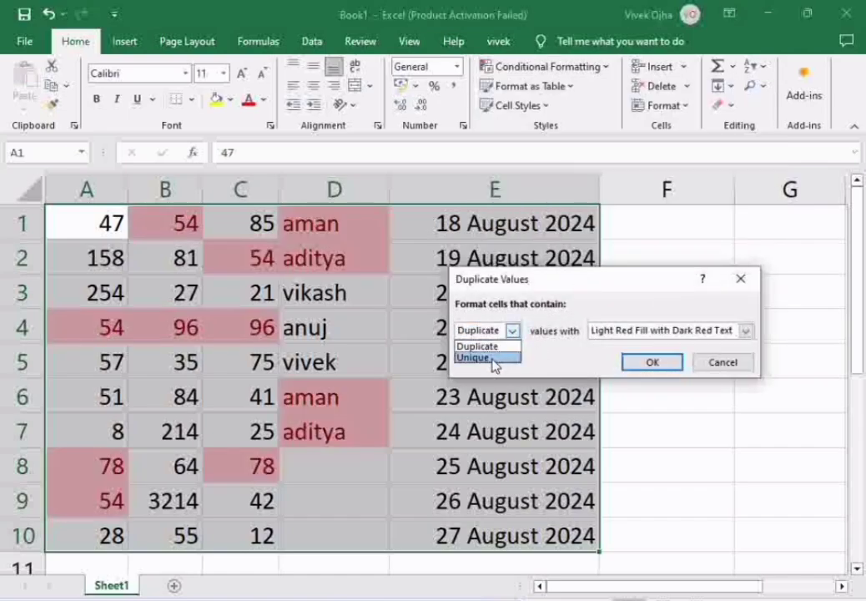
left_click(492, 357)
left_click(648, 362)
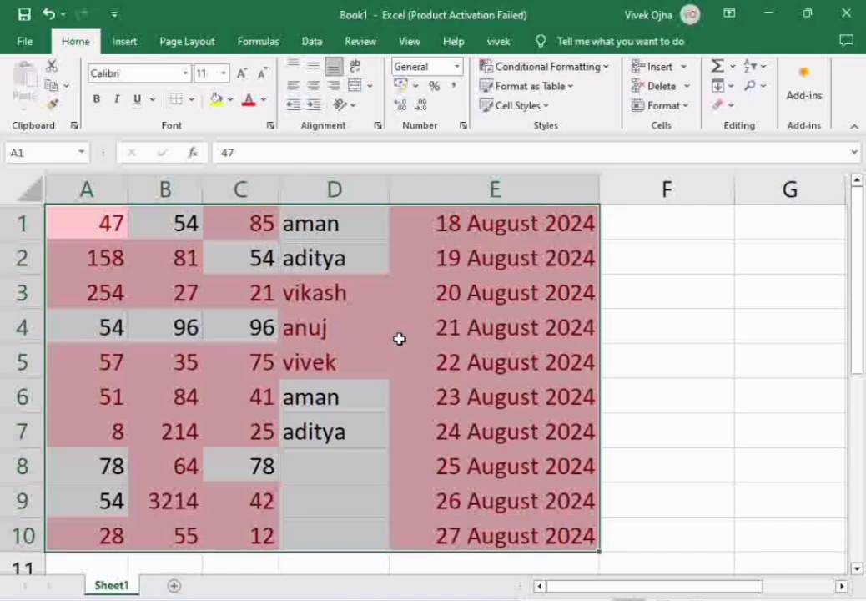
- Clear the unique values rule from the selected cells A1:E10 and deselect the range
left_click(599, 68)
mouse_move(565, 111)
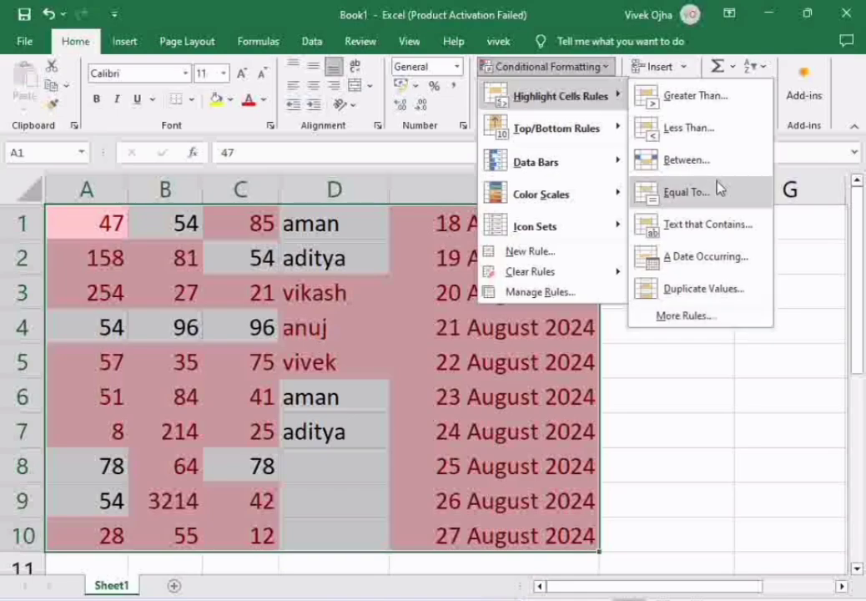
mouse_move(587, 184)
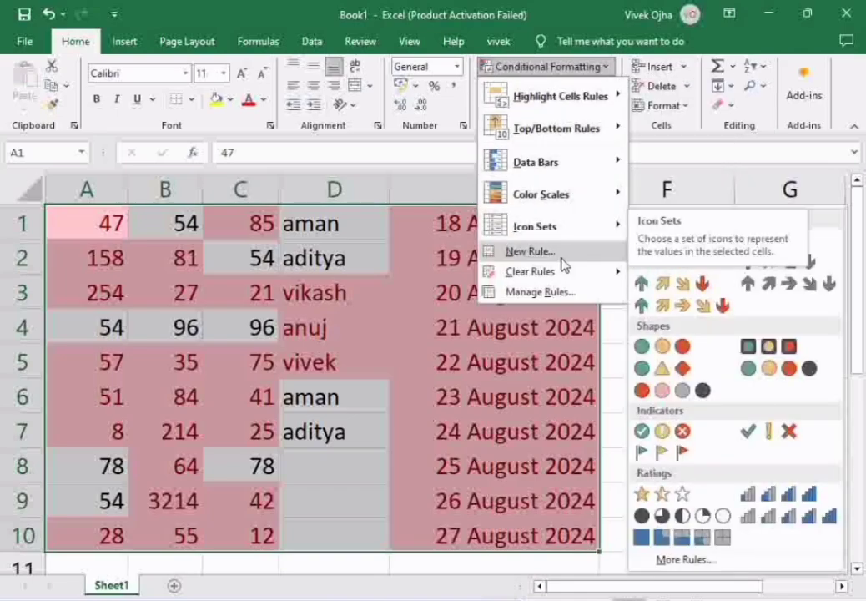
mouse_move(568, 278)
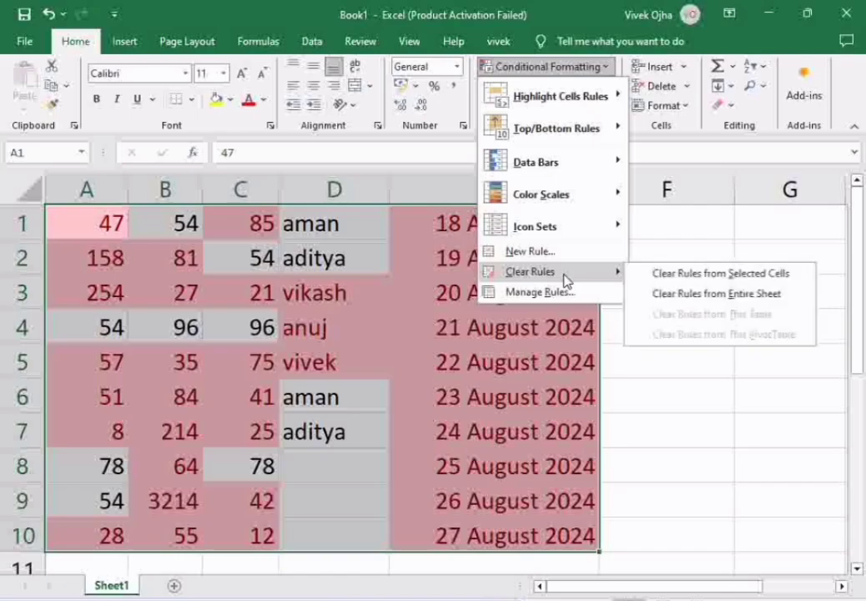
left_click(701, 278)
left_click(687, 330)
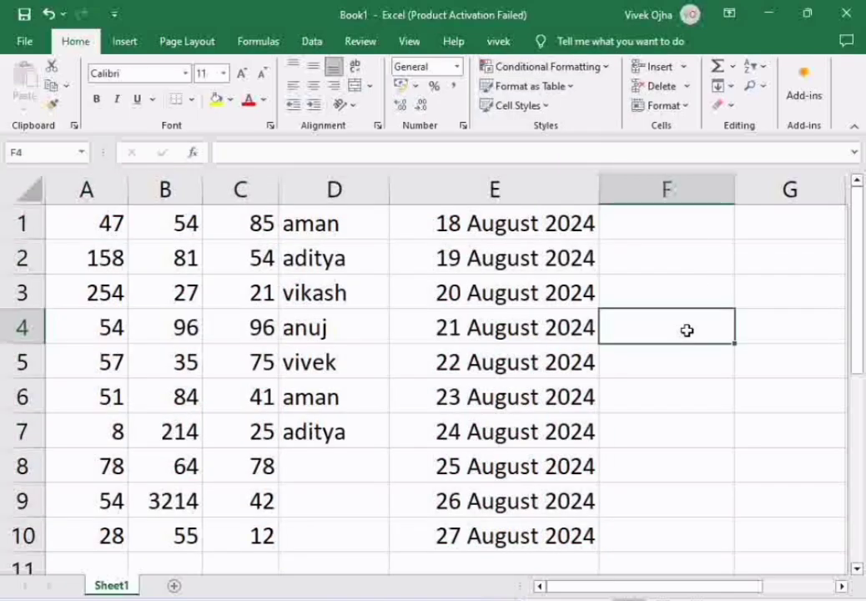
left_click(88, 224)
left_click_drag(88, 224, 454, 526)
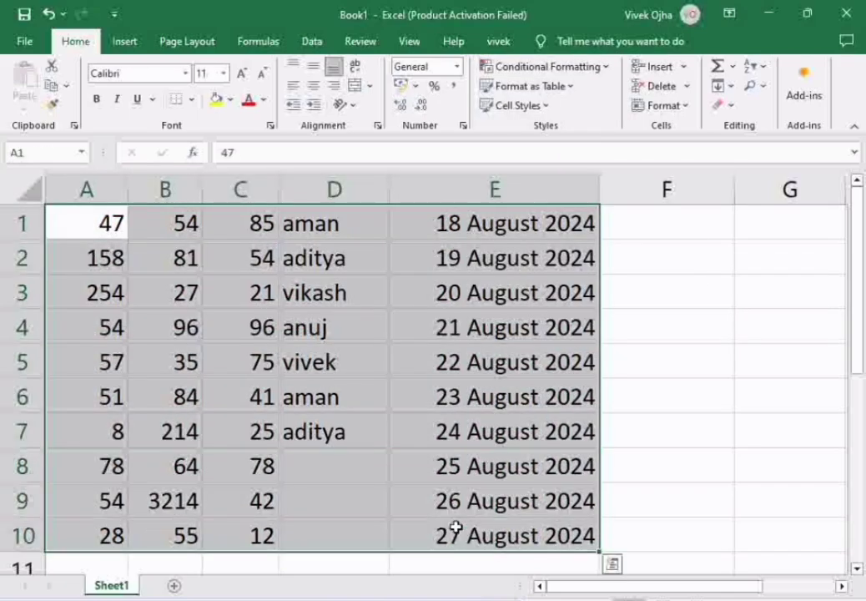
left_click(602, 74)
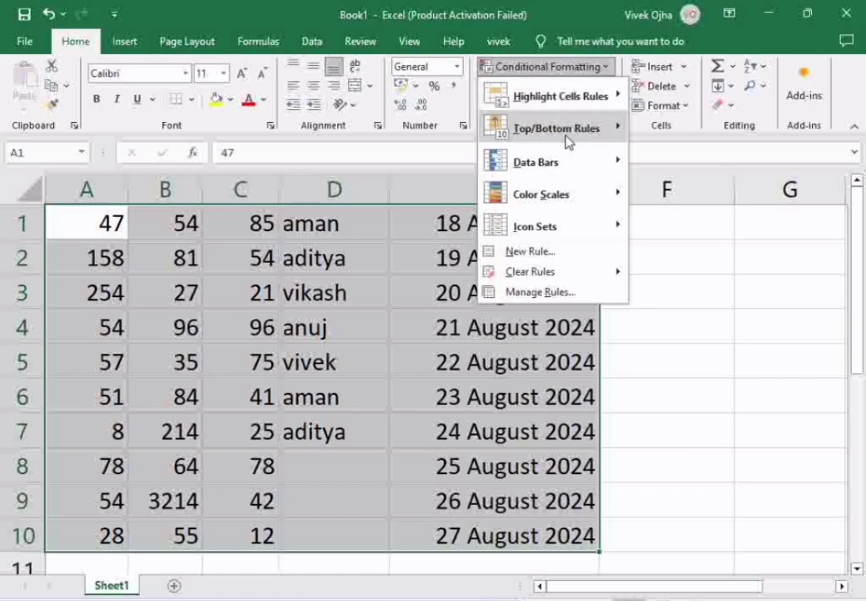
mouse_move(569, 138)
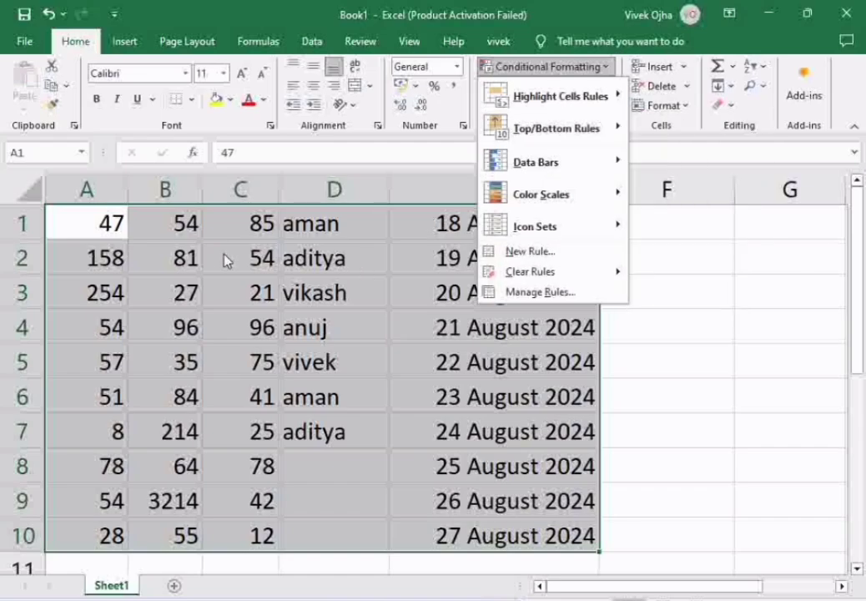
key("Escape")
left_click(709, 360)
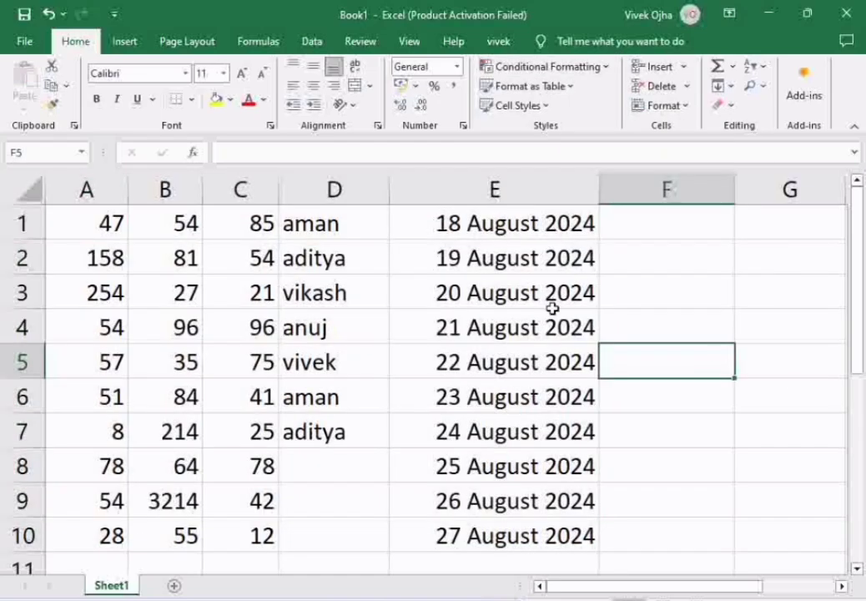
- Add a Top 10 Items rule to A1:A10 with the rank set to 6 and Light Red Fill with Dark Red Text
left_click_drag(116, 222, 60, 534)
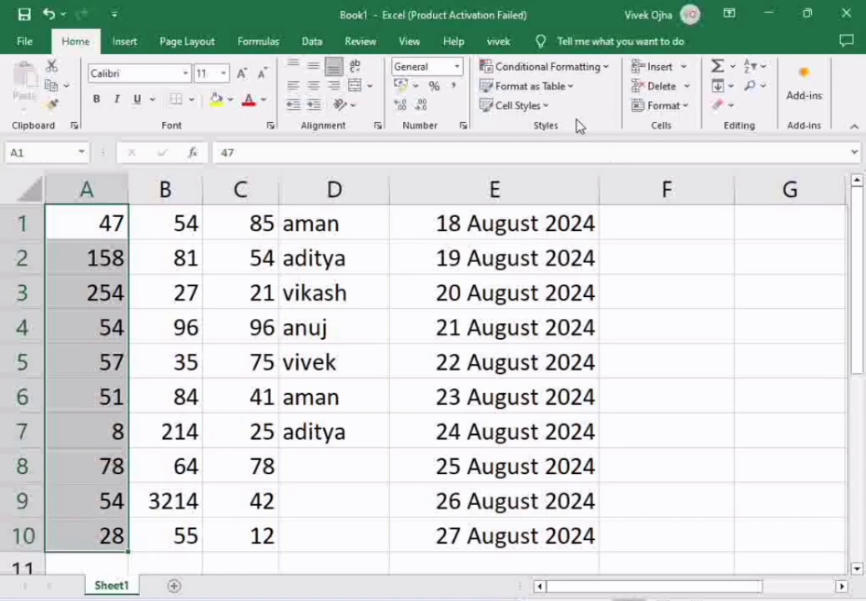
left_click(604, 66)
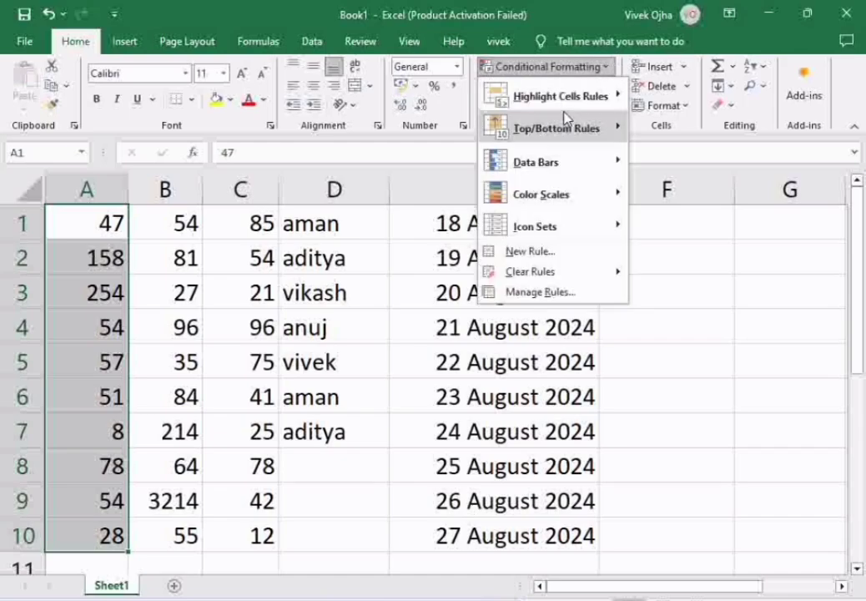
mouse_move(616, 128)
left_click(705, 131)
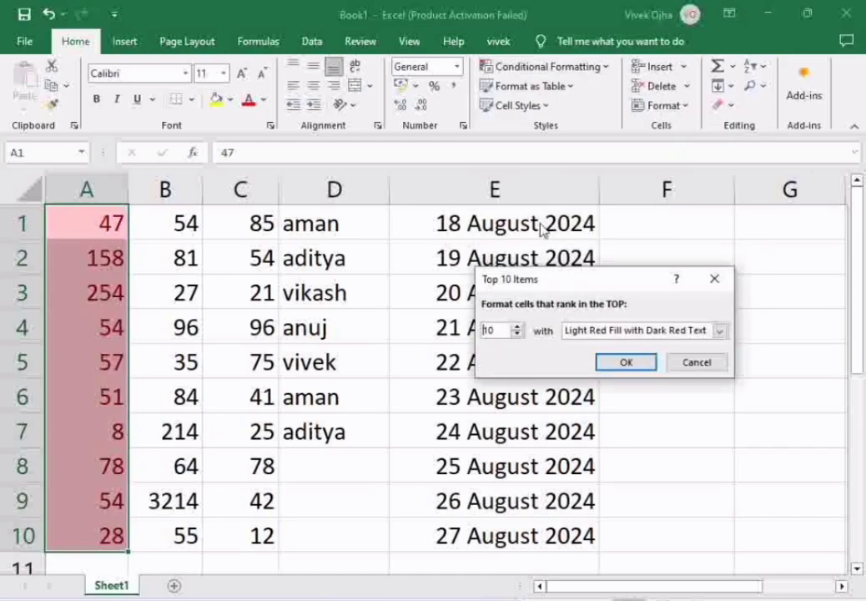
left_click(516, 336)
left_click(517, 336)
left_click(516, 335)
left_click(517, 335)
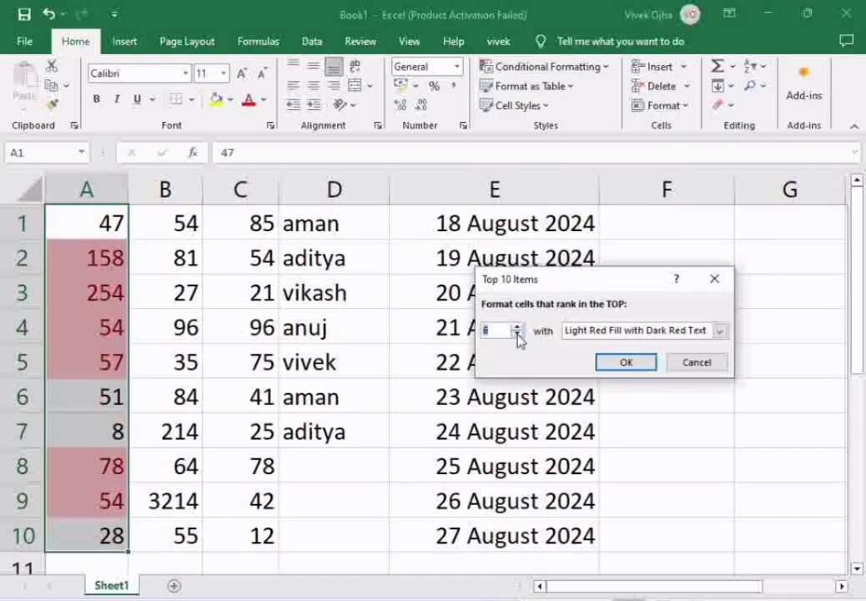
left_click(626, 363)
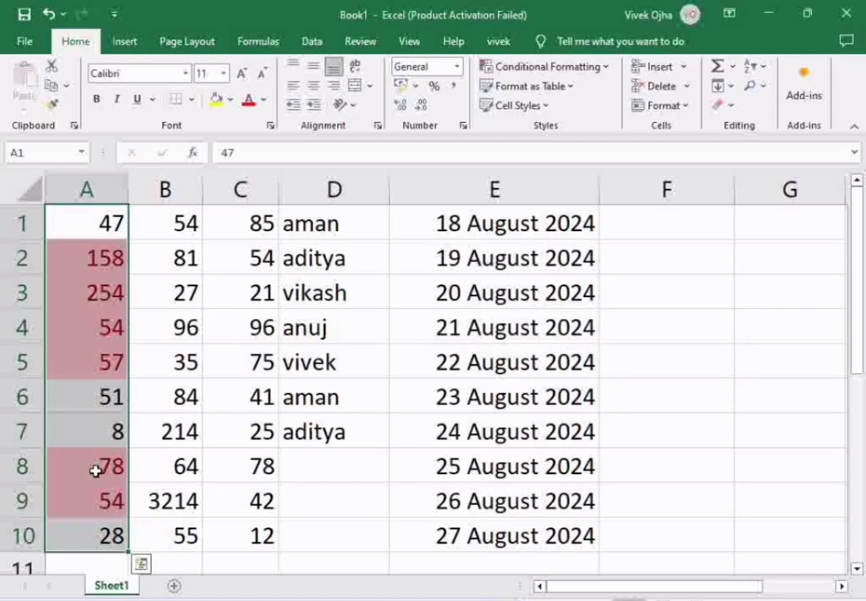
- Clear the top items rule from the selected cells A1:A10
left_click(603, 70)
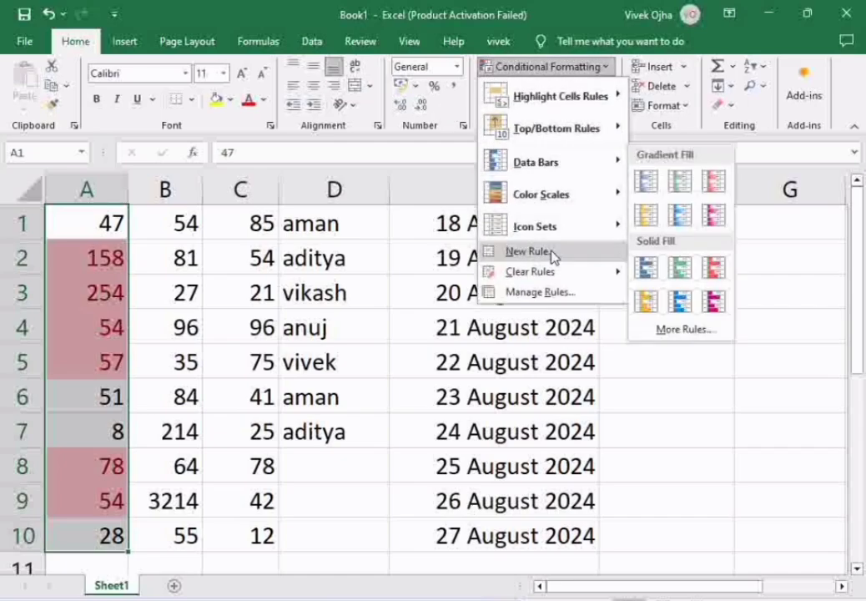
mouse_move(554, 271)
left_click(668, 275)
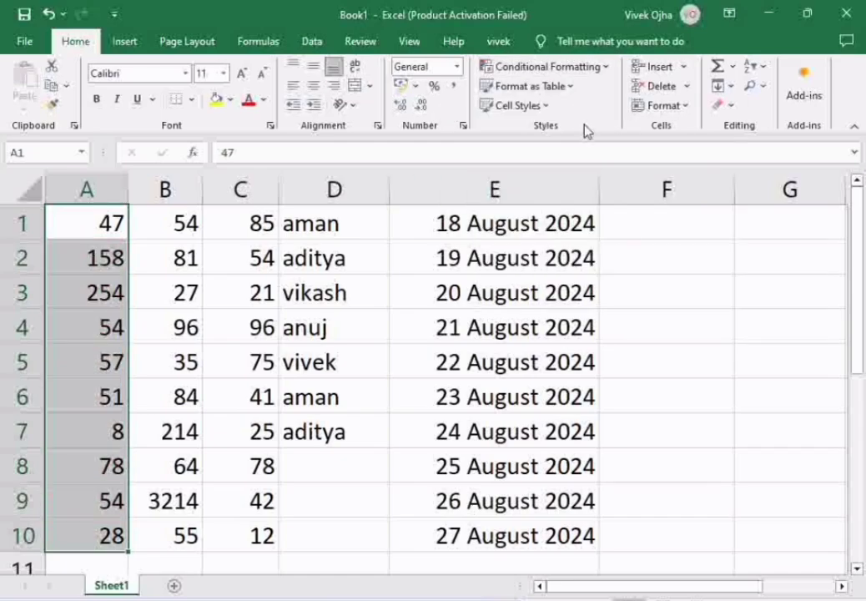
- Preview a Bottom 10 Items rule on A1:A10 with rank 5 and the Red Border format, and dismiss it without applying
left_click(603, 70)
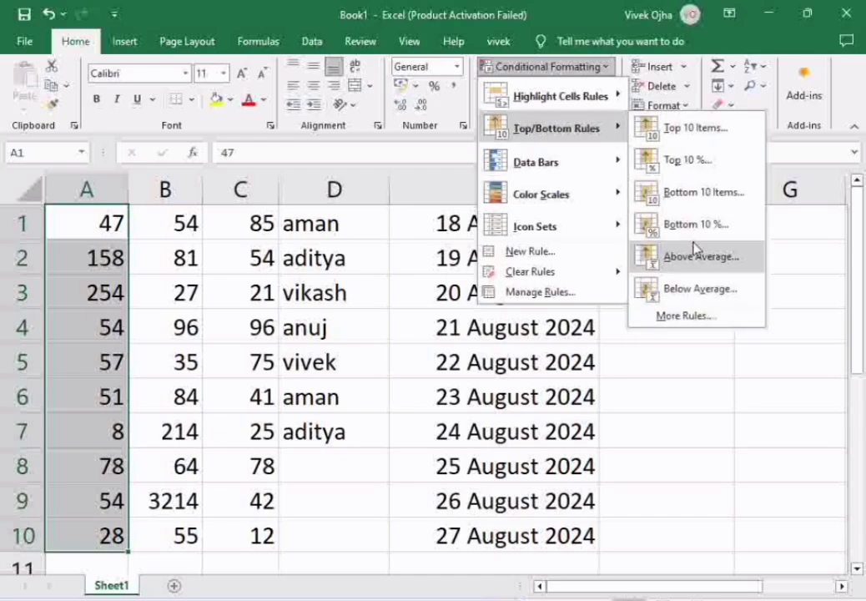
left_click(699, 193)
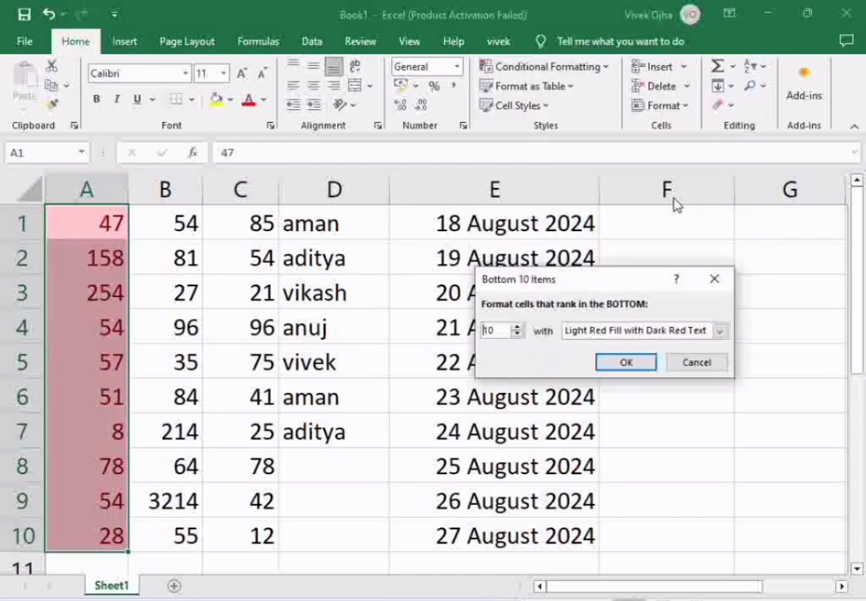
left_click(518, 335)
left_click(518, 334)
left_click(519, 334)
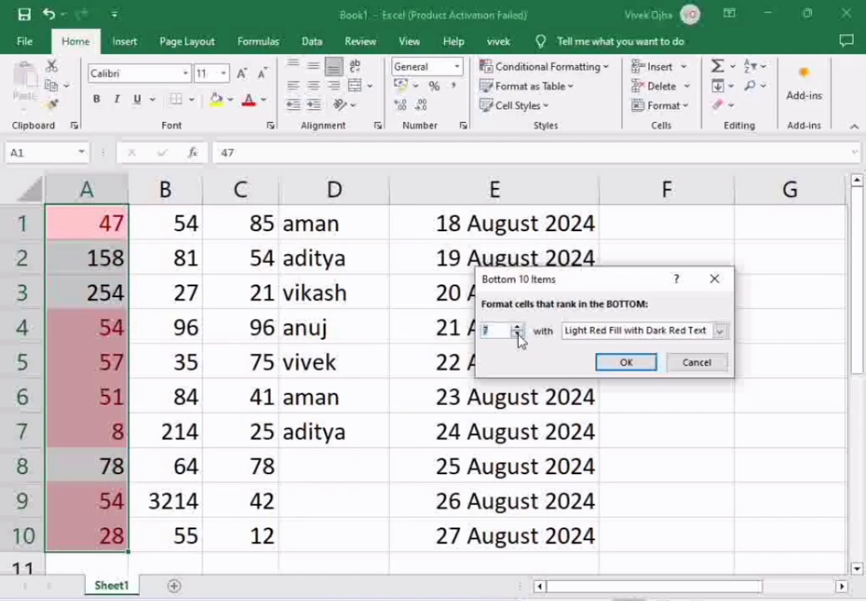
left_click(518, 334)
left_click(518, 334)
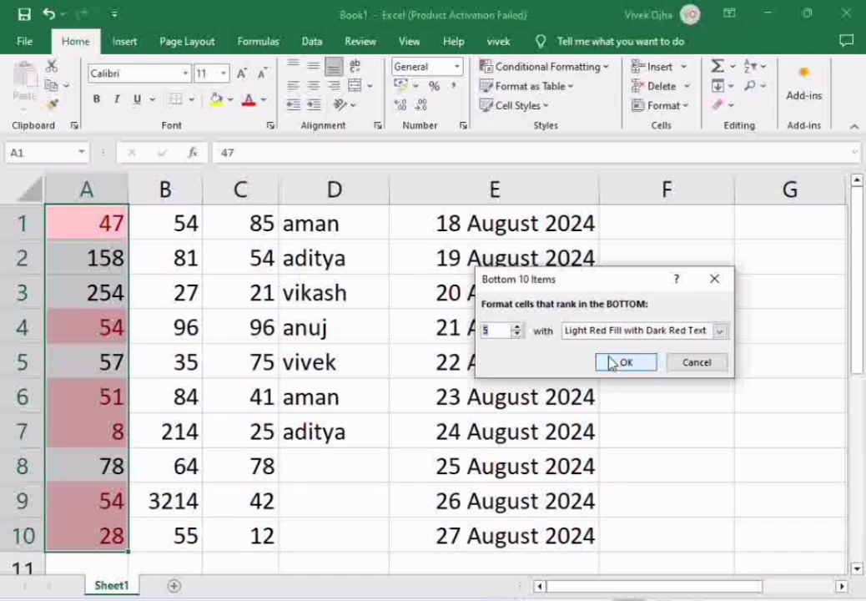
left_click(720, 330)
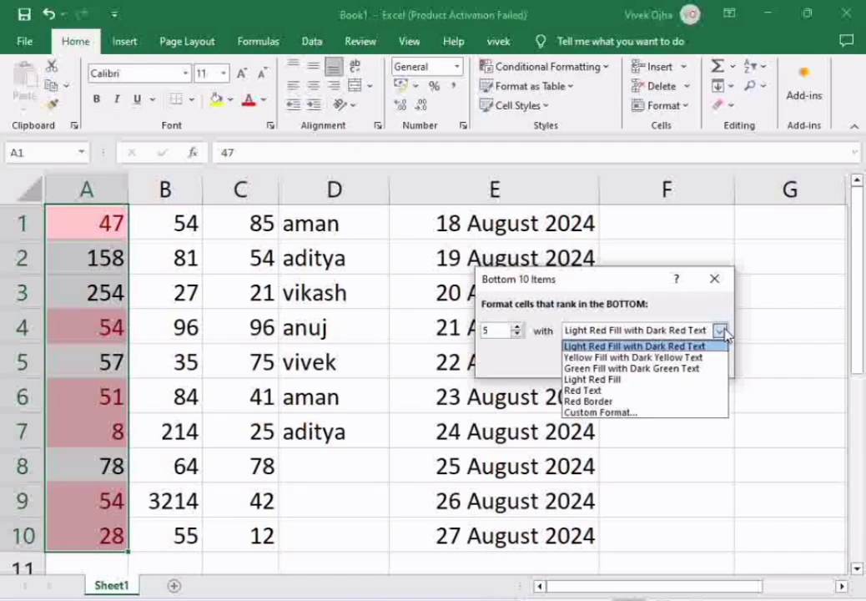
left_click(611, 404)
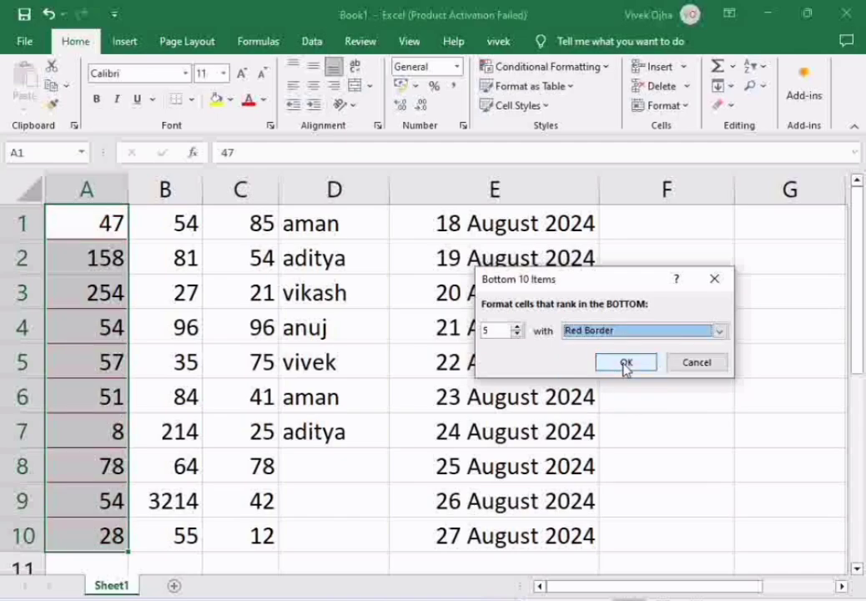
left_click(714, 282)
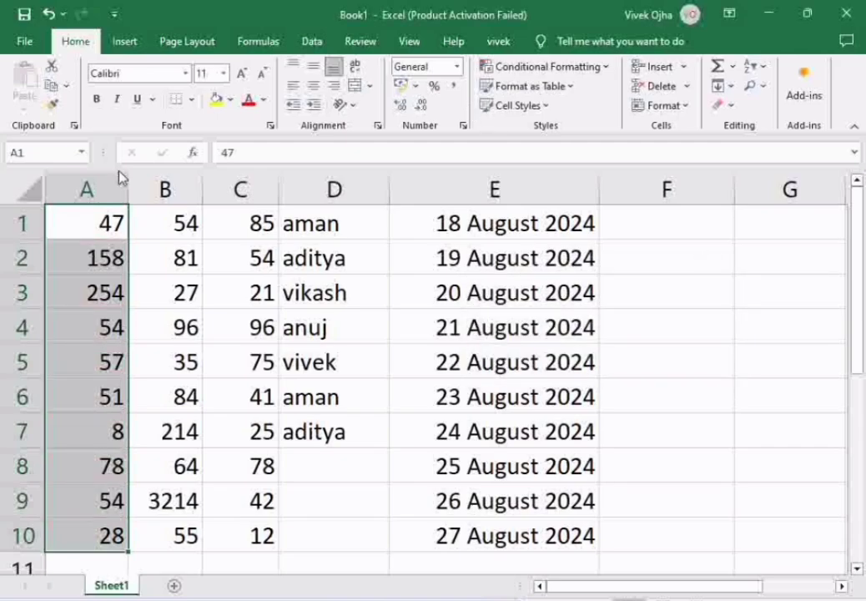
- Select cells A1:A9 and widen column A to about twice its width
left_click_drag(91, 221, 88, 501)
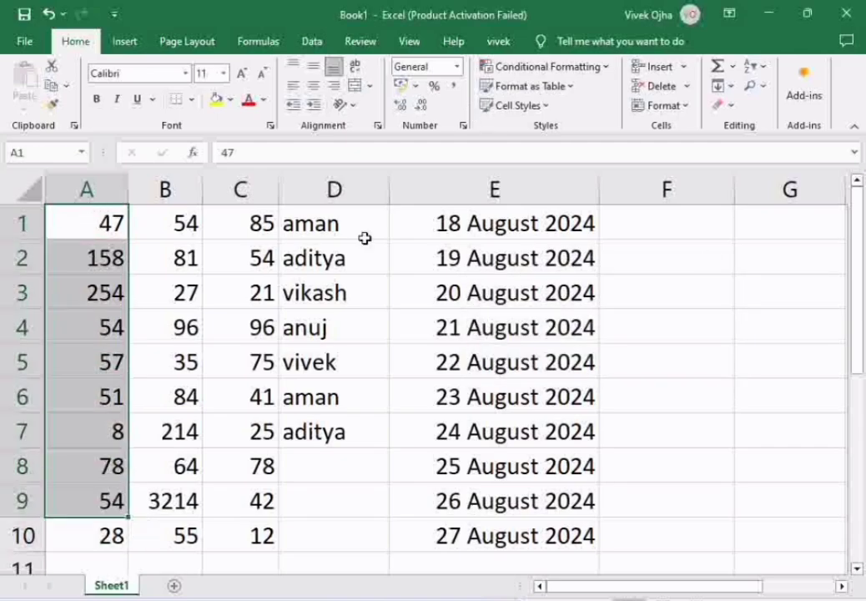
left_click(601, 76)
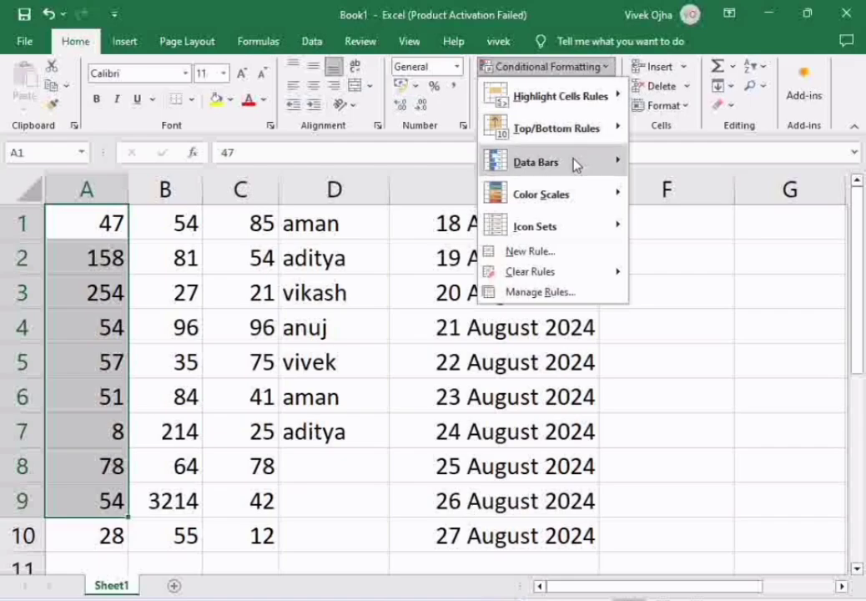
mouse_move(551, 236)
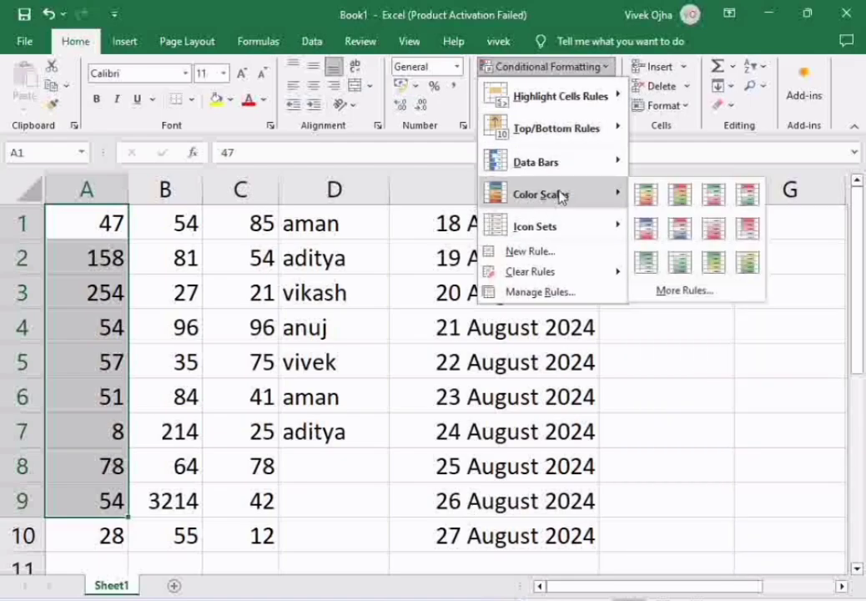
mouse_move(564, 170)
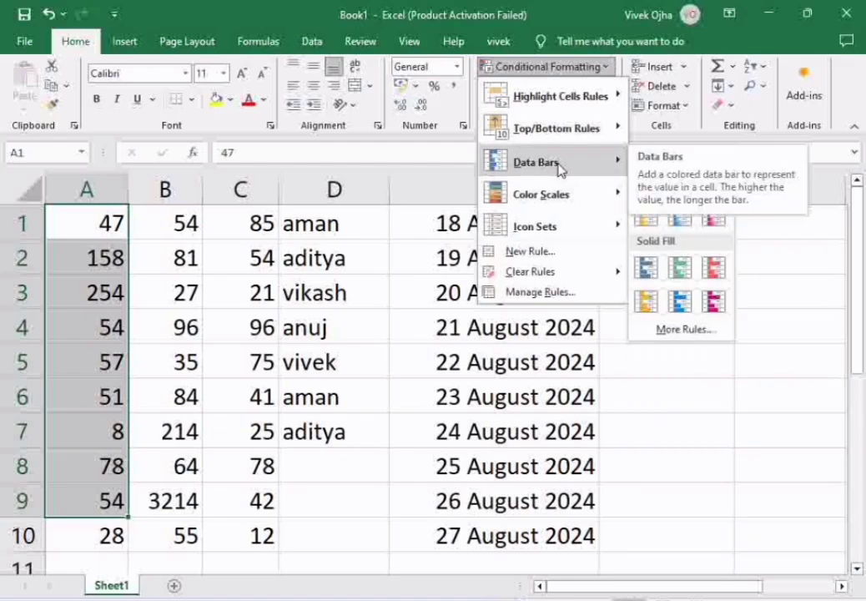
left_click(659, 425)
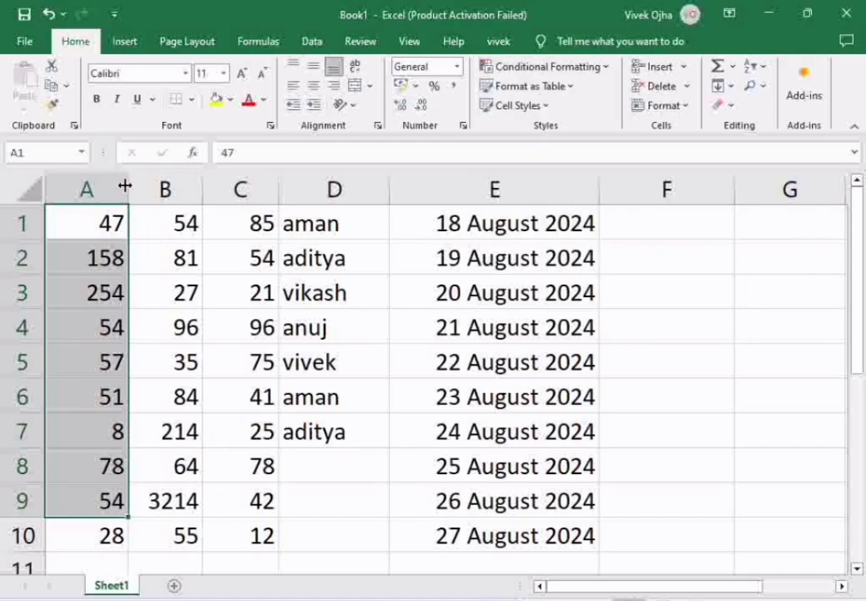
left_click_drag(124, 186, 225, 215)
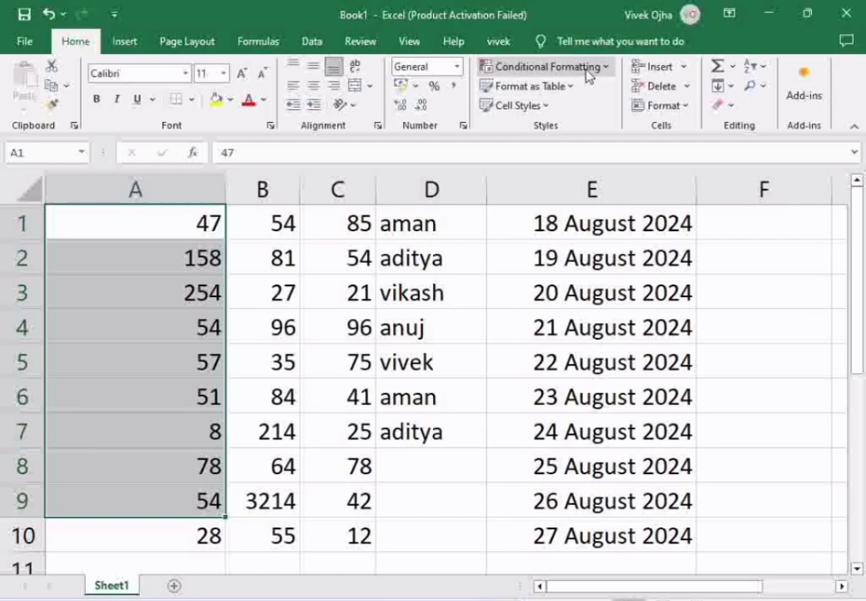
- Clear any conditional formatting rules from the selected cells A1:A9
left_click(608, 67)
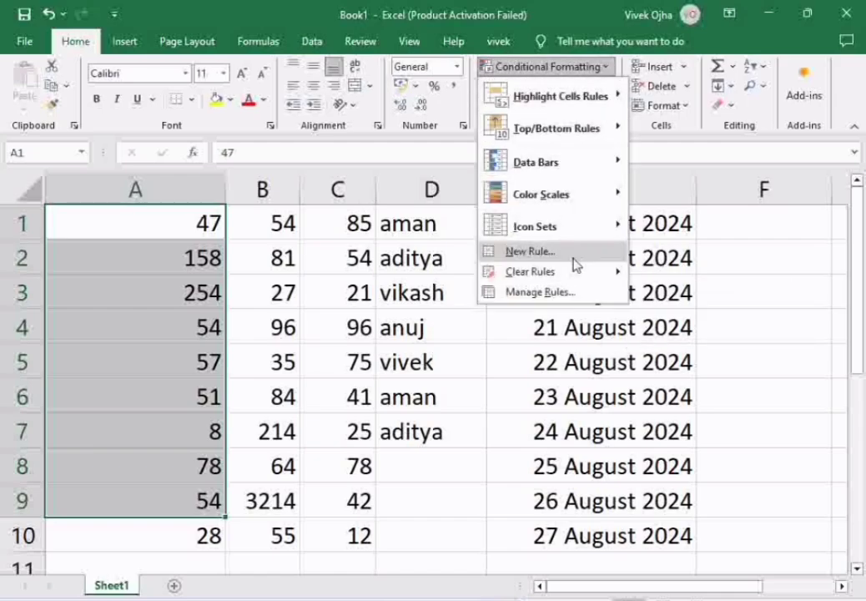
mouse_move(599, 284)
left_click(663, 275)
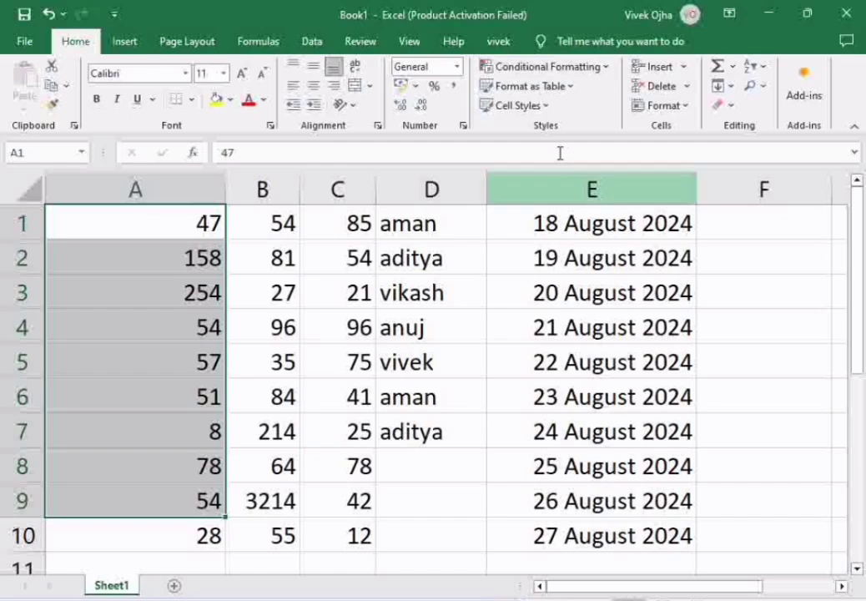
- Apply blue gradient-fill data bars to the selected cells A1:A9
left_click(605, 71)
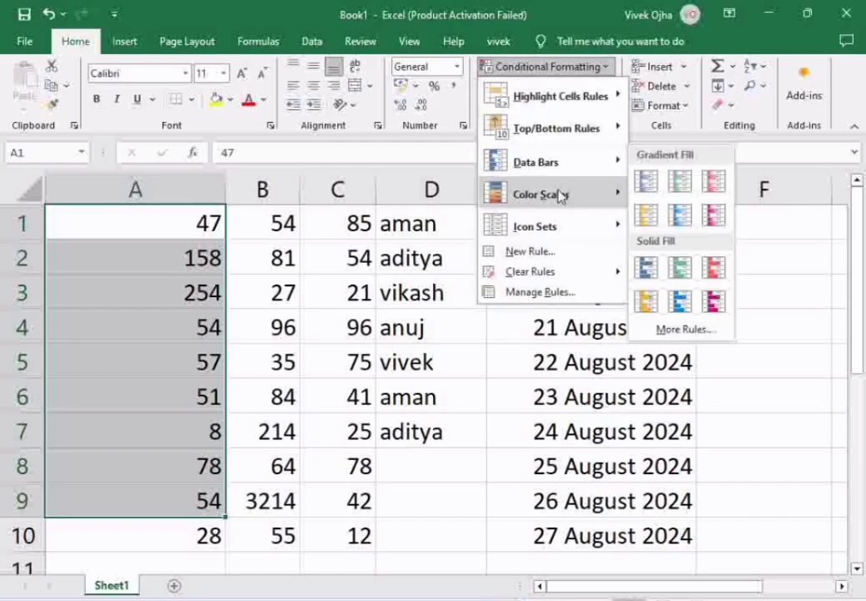
mouse_move(570, 164)
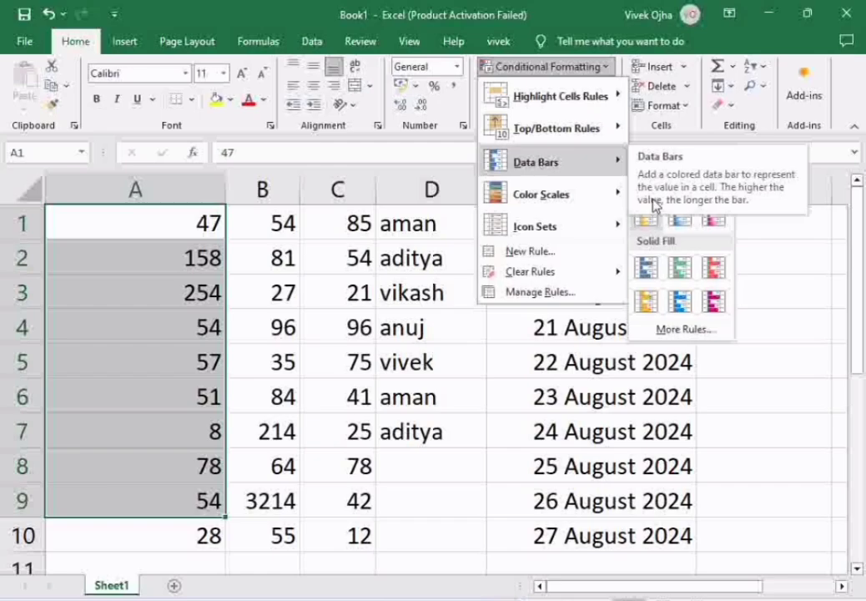
mouse_move(541, 194)
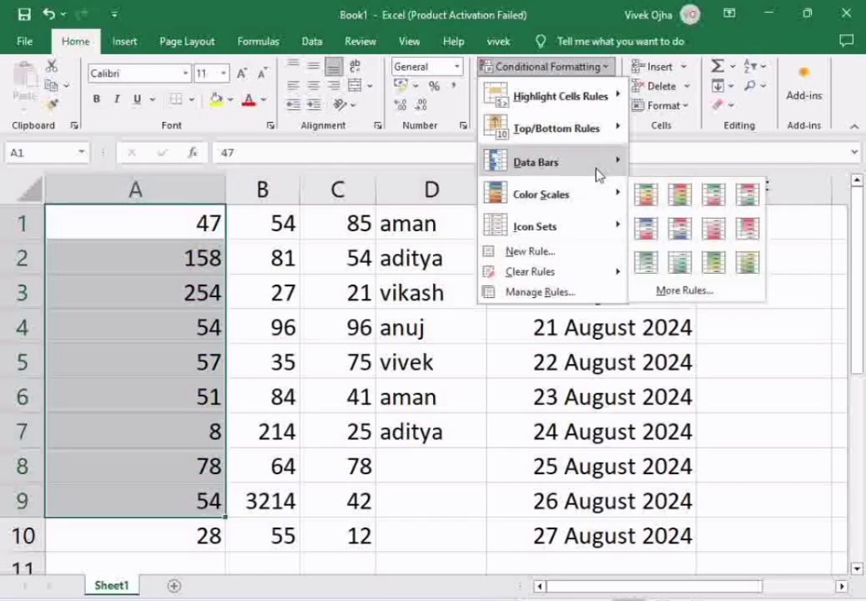
mouse_move(595, 162)
left_click(640, 180)
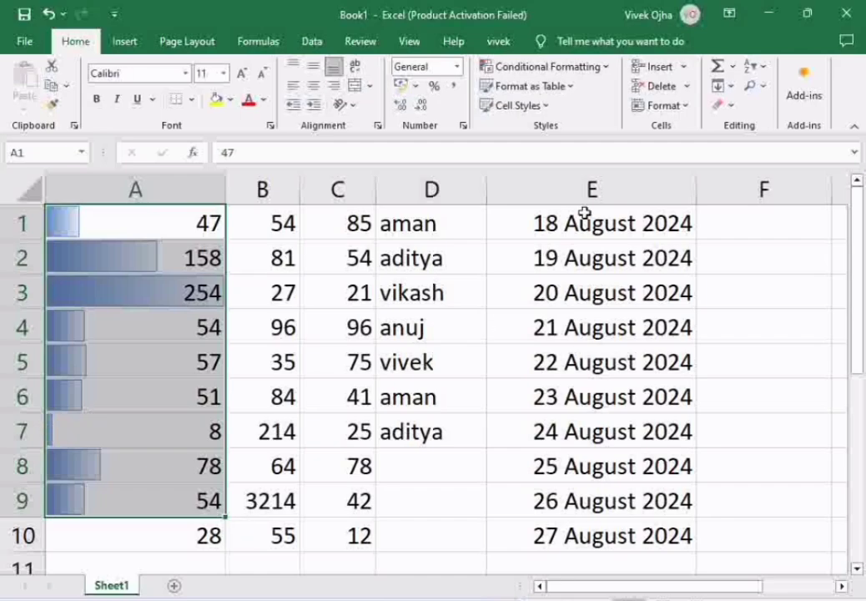
- Preview color scales and directional arrow icon sets on A1:A9, and dismiss them without applying
left_click(602, 67)
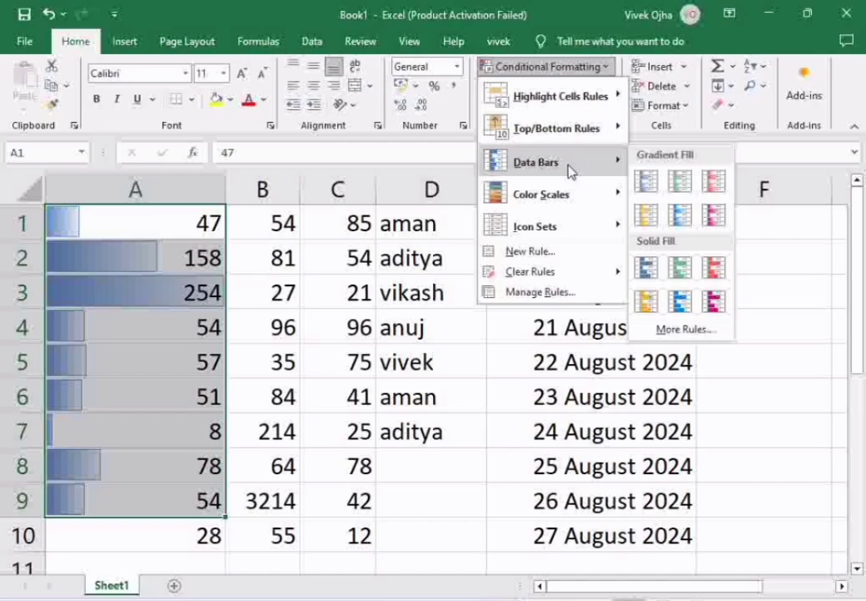
mouse_move(575, 194)
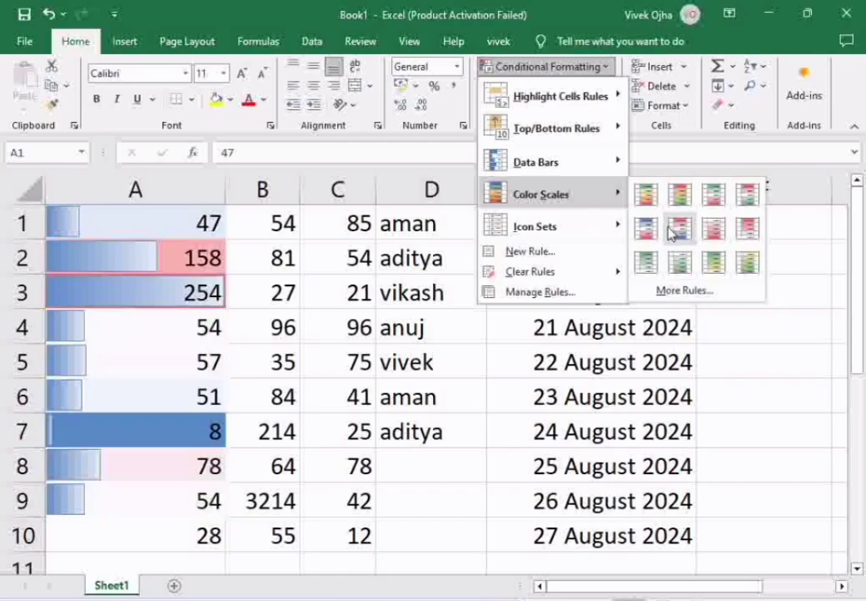
mouse_move(562, 238)
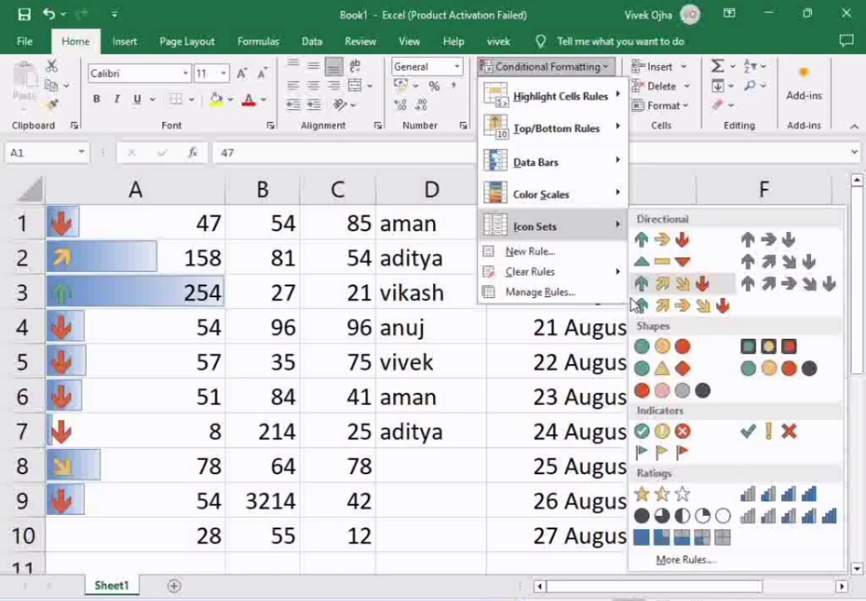
left_click(495, 330)
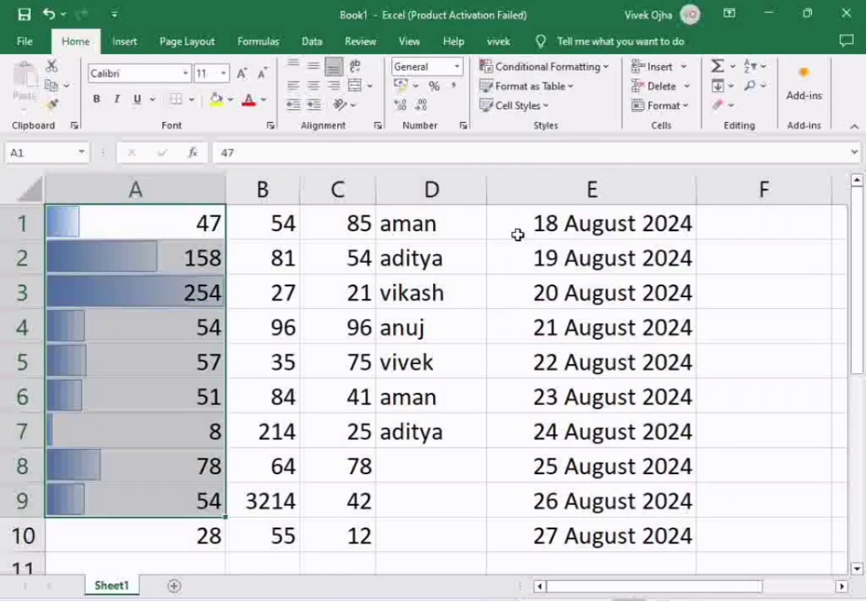